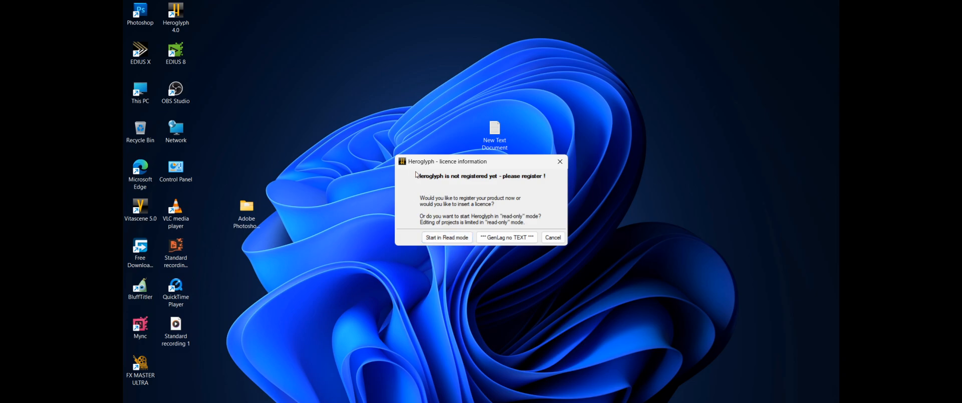
Start in read mode and create a new project with the title editor maximized
click(437, 242)
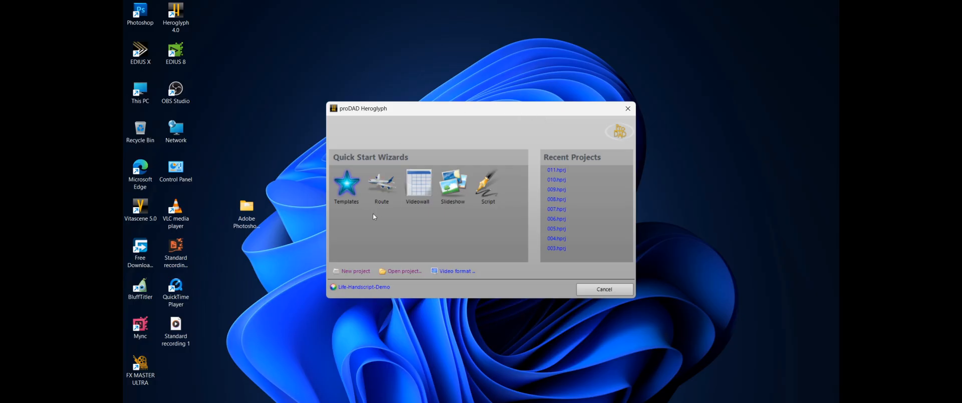
click(352, 272)
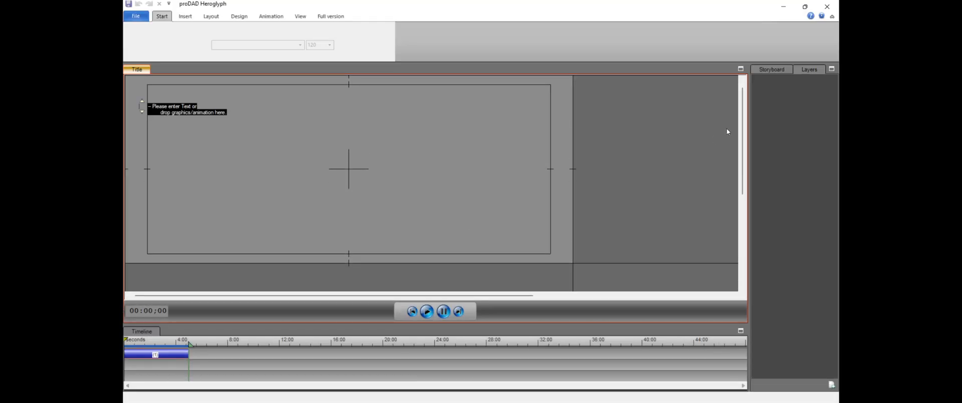
click(741, 69)
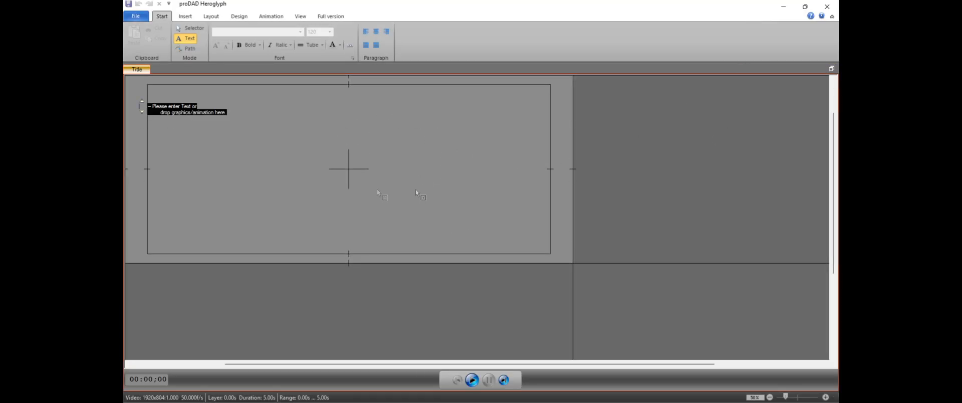
Delete the placeholder text object from the title page and fit the whole frame in view
key(Escape)
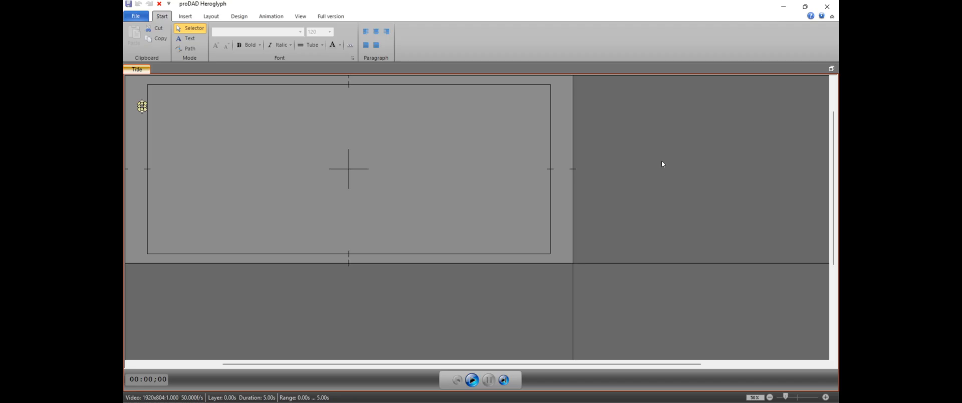
click(159, 4)
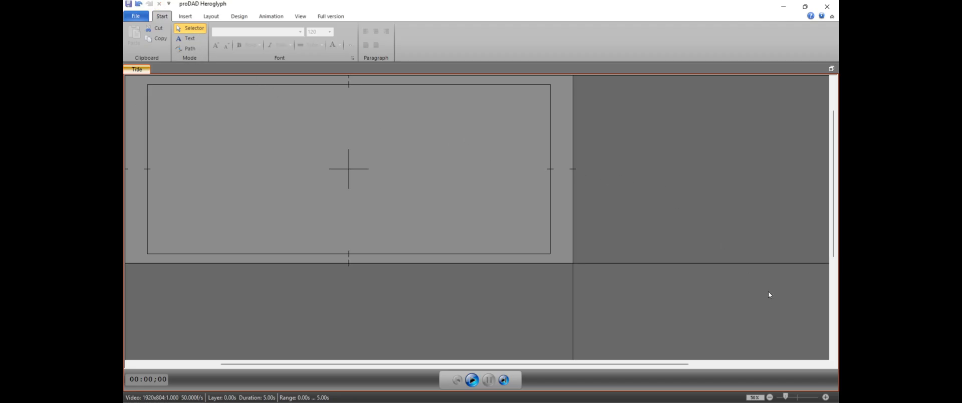
click(786, 398)
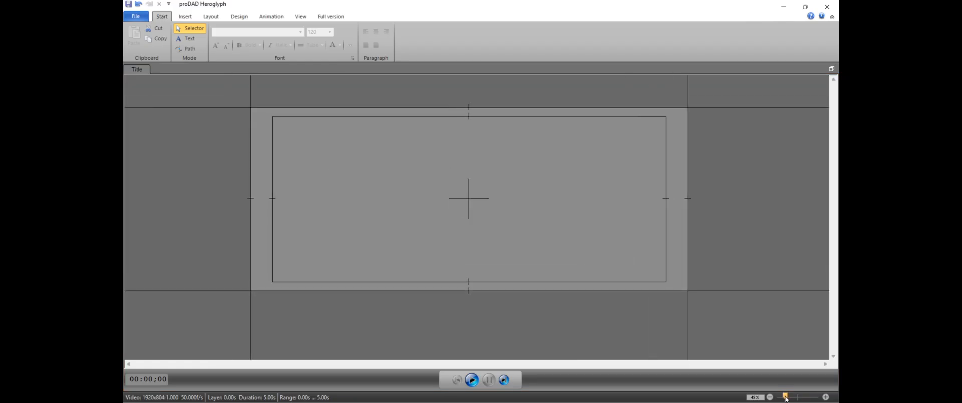
drag(786, 397, 787, 399)
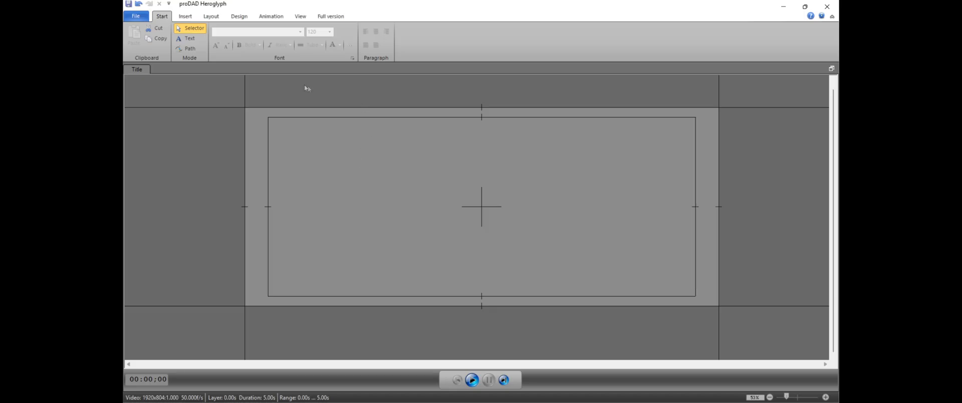
Insert the graphic PAPER 002 from the Screenshots folder into the title page
click(186, 17)
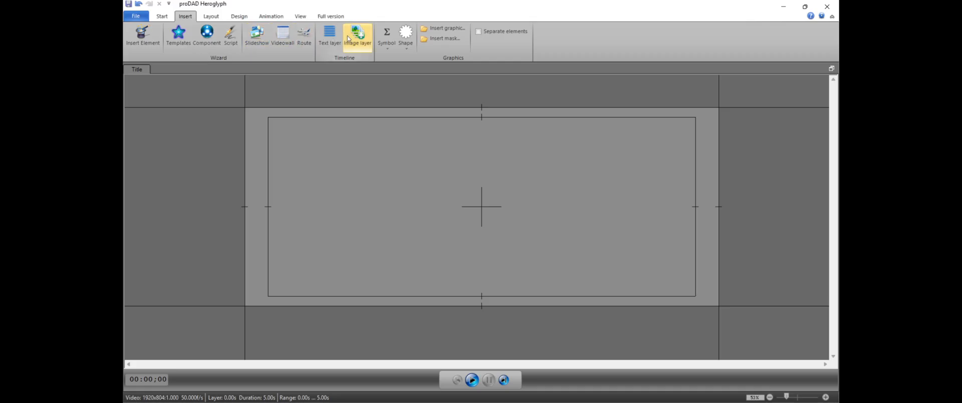
click(452, 32)
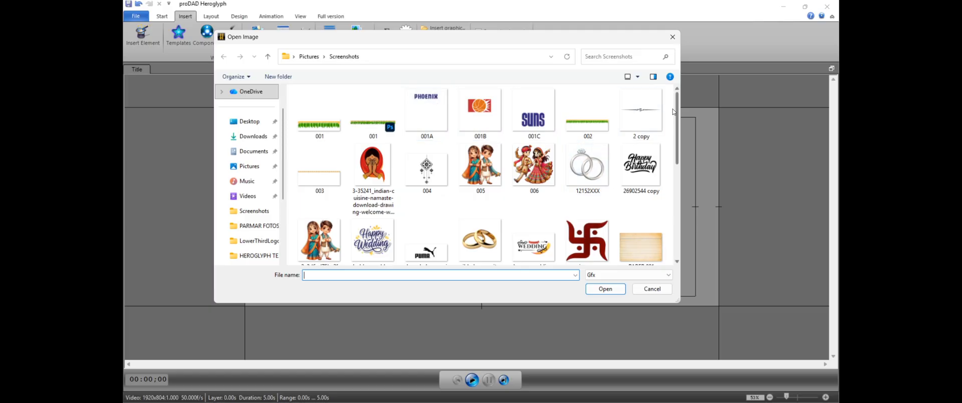
drag(675, 112, 665, 153)
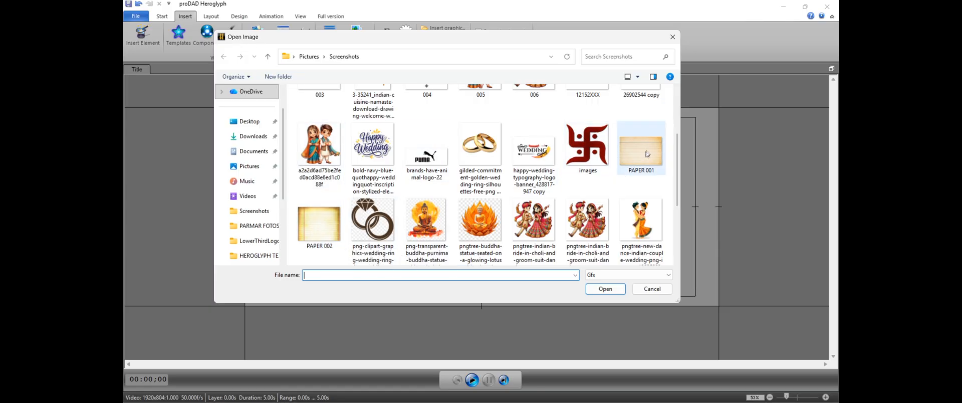
scroll(453, 169, down, 1)
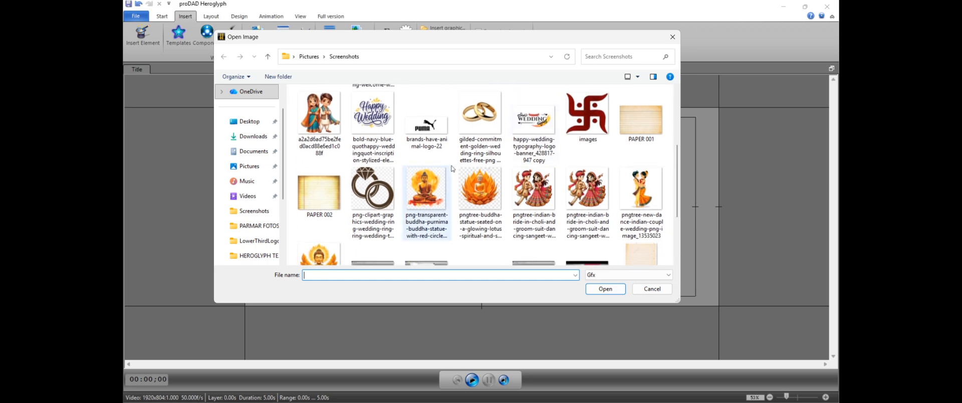
click(325, 197)
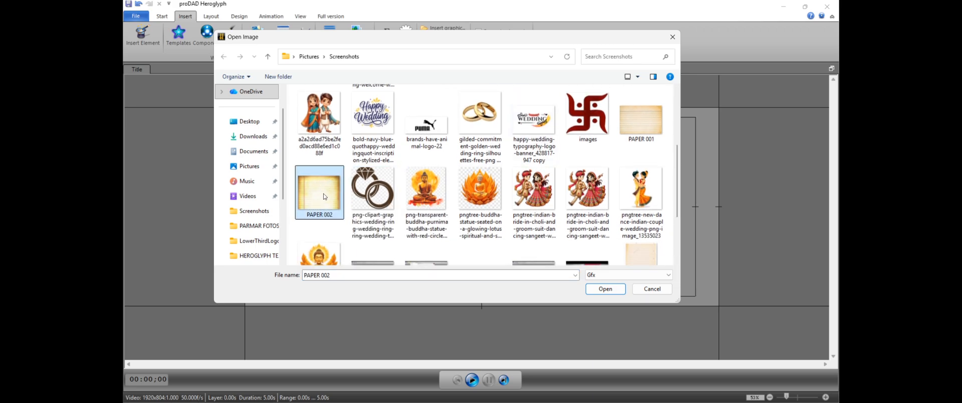
click(606, 287)
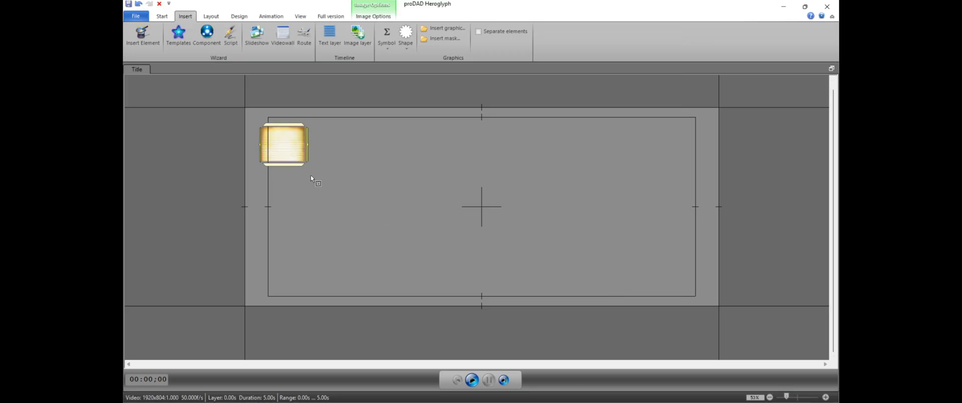
click(311, 177)
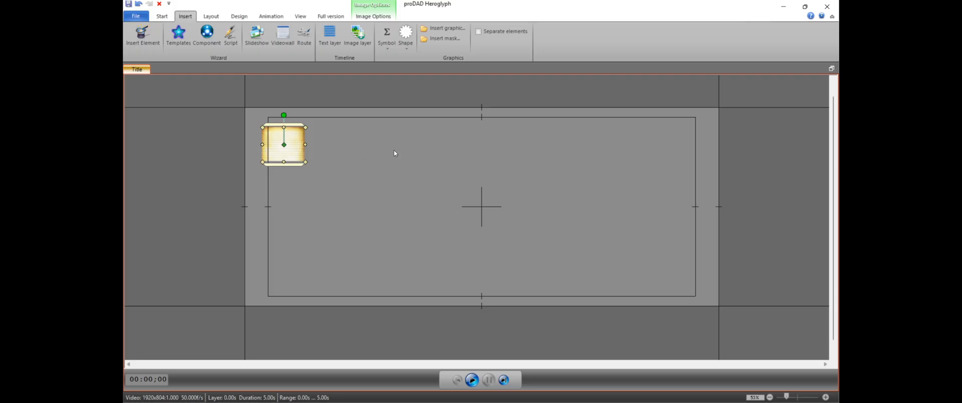
click(399, 179)
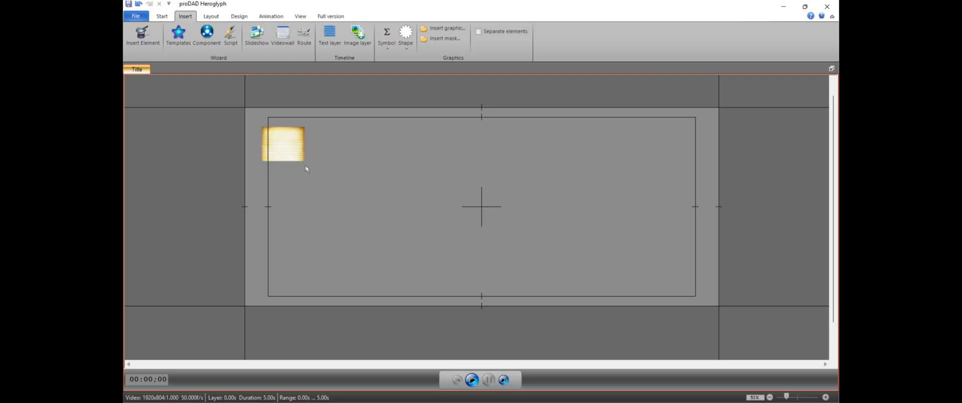
Enlarge the paper image to slightly more than the frame height and place it over the frame's right half
click(297, 157)
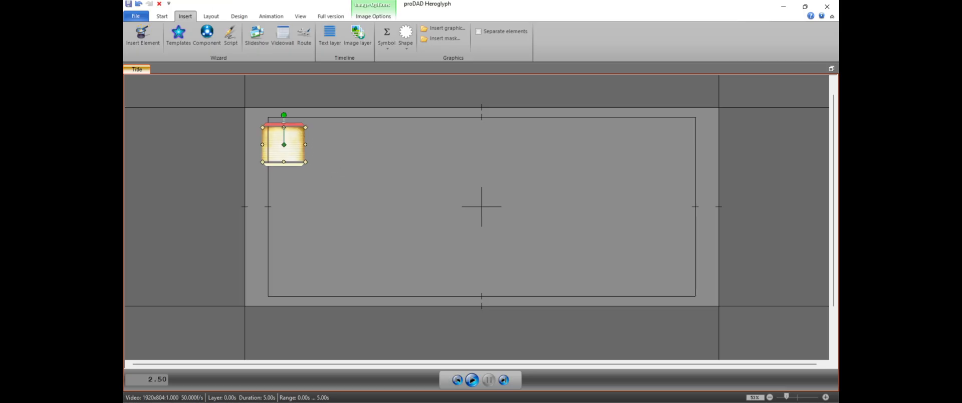
drag(307, 163, 637, 221)
drag(545, 244, 545, 246)
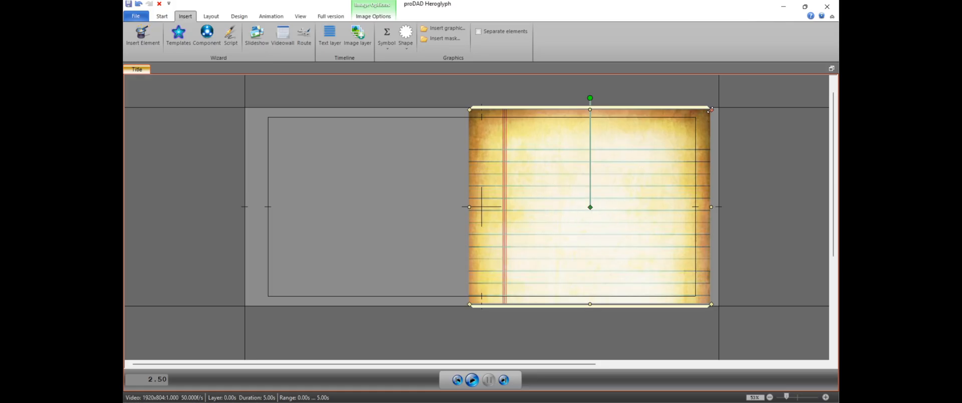
drag(712, 110, 718, 104)
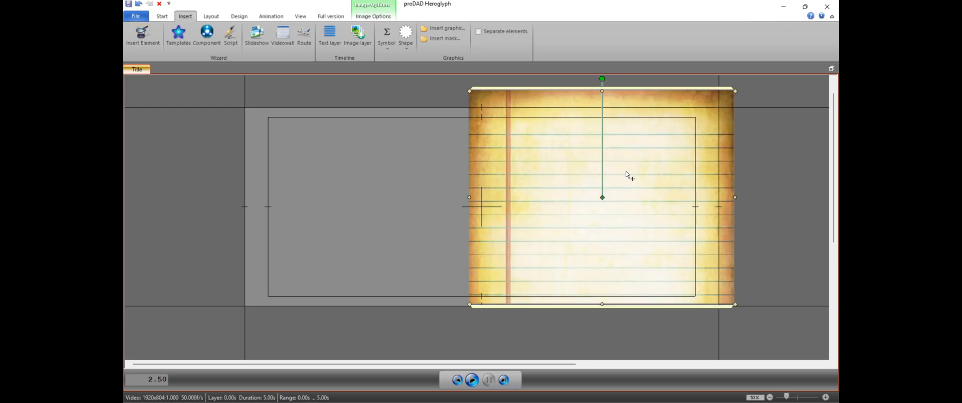
drag(627, 176, 617, 192)
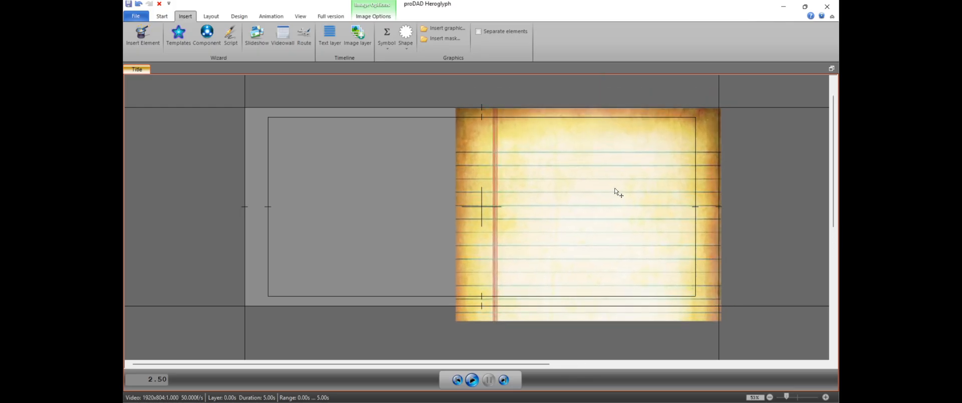
click(618, 193)
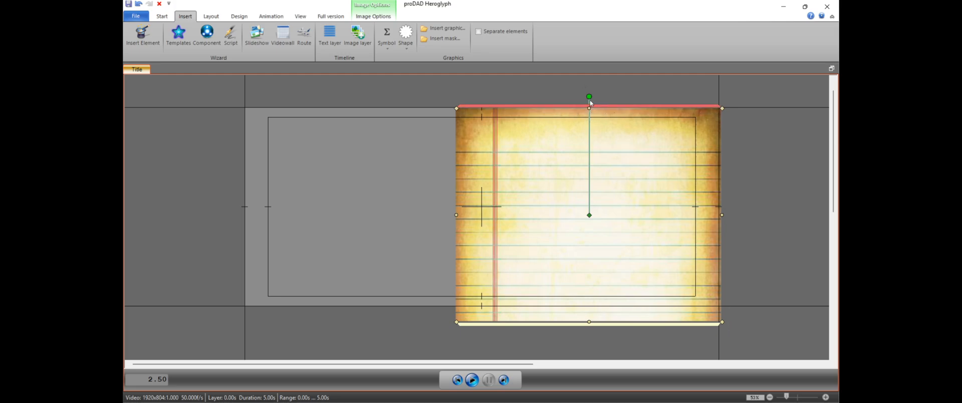
Rotate the paper image to about -14° and resize it to about 1109.7 by 891.6, with its left position about 834.8
drag(589, 96, 560, 100)
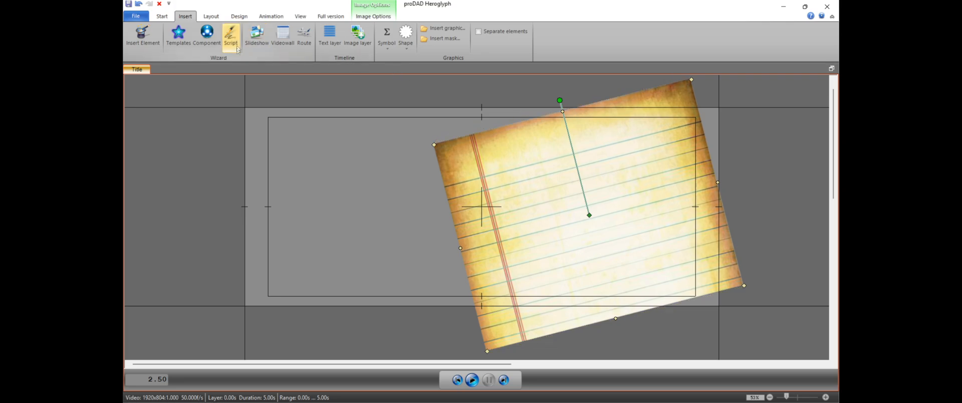
click(211, 16)
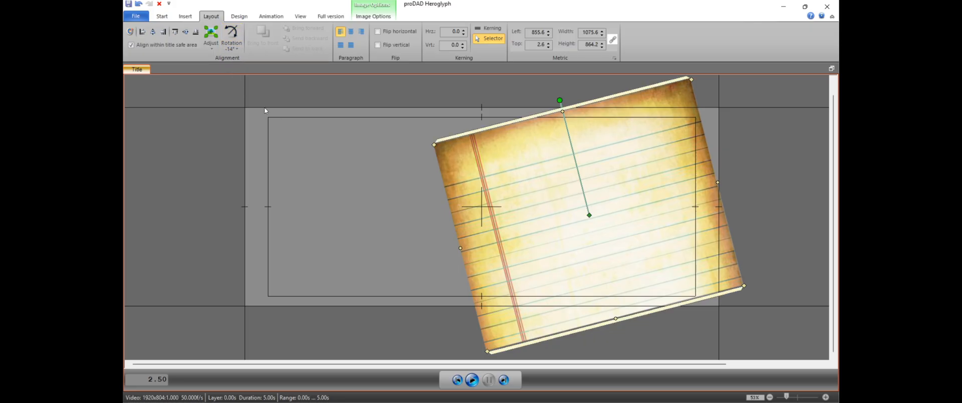
click(375, 140)
click(657, 188)
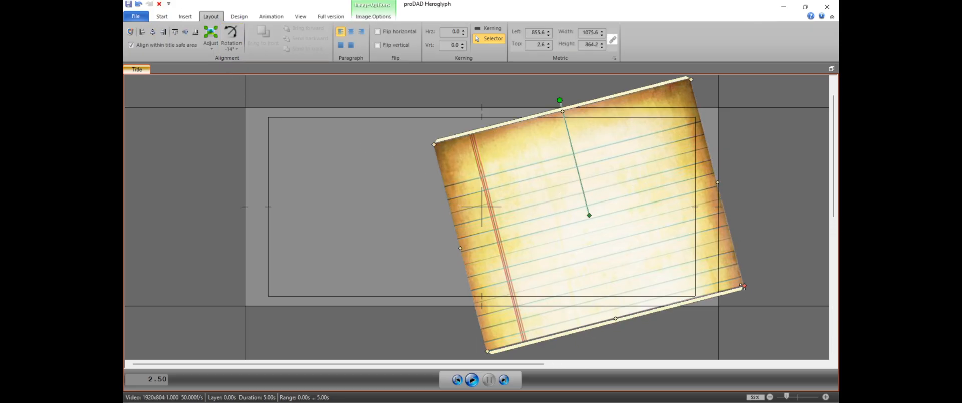
drag(743, 286, 752, 290)
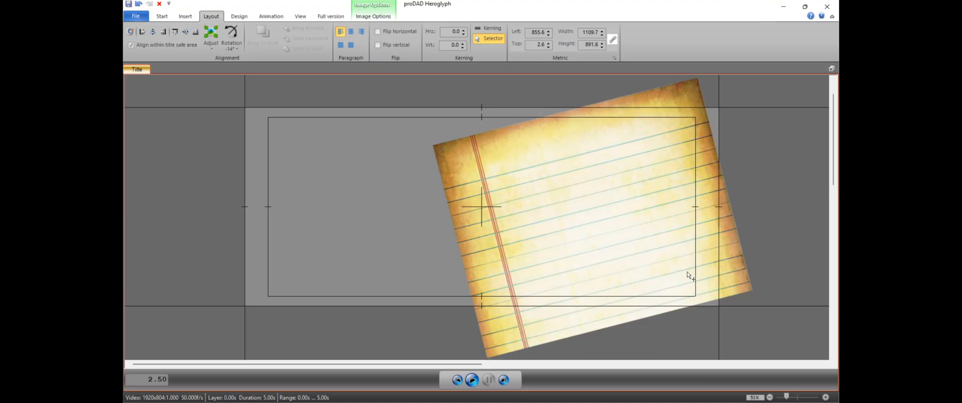
drag(687, 272, 684, 272)
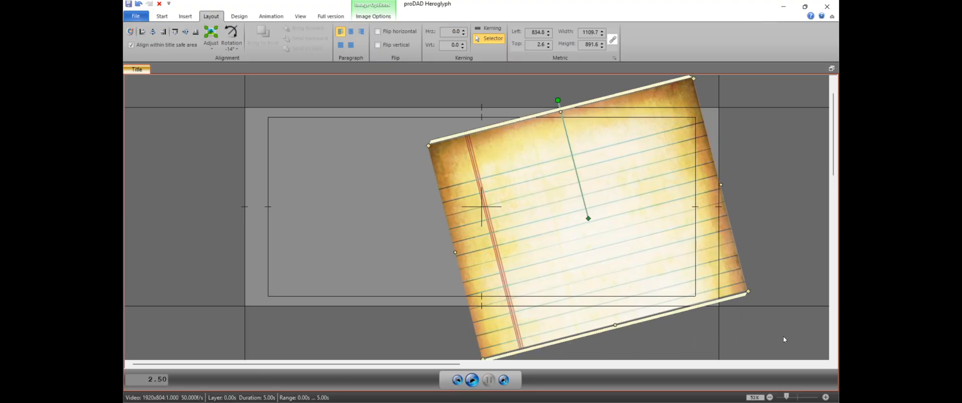
Bring back the timeline and storyboard beside the title editor and move the playhead to 4.12 s
click(832, 68)
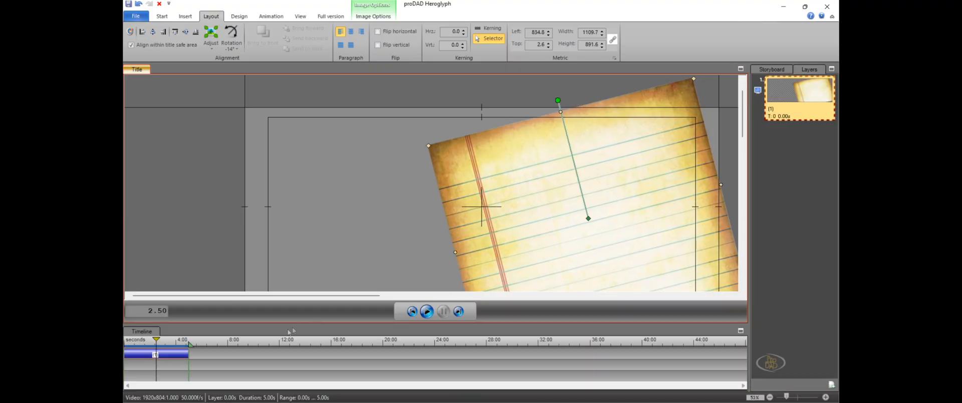
drag(157, 339, 177, 340)
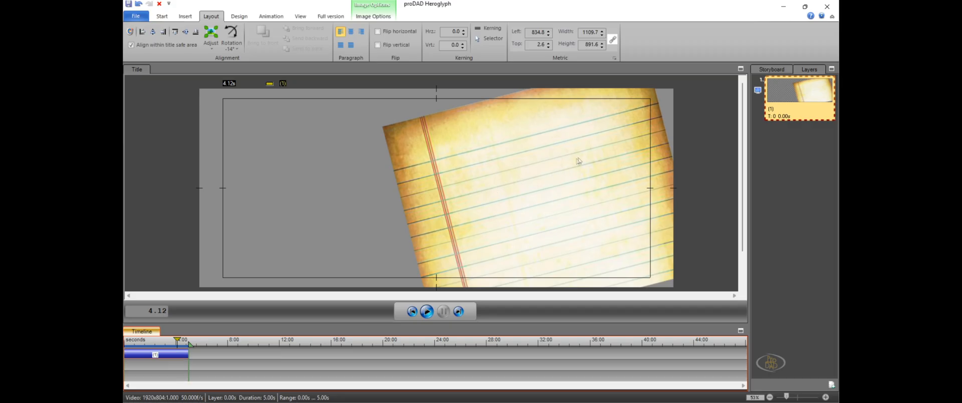
click(442, 190)
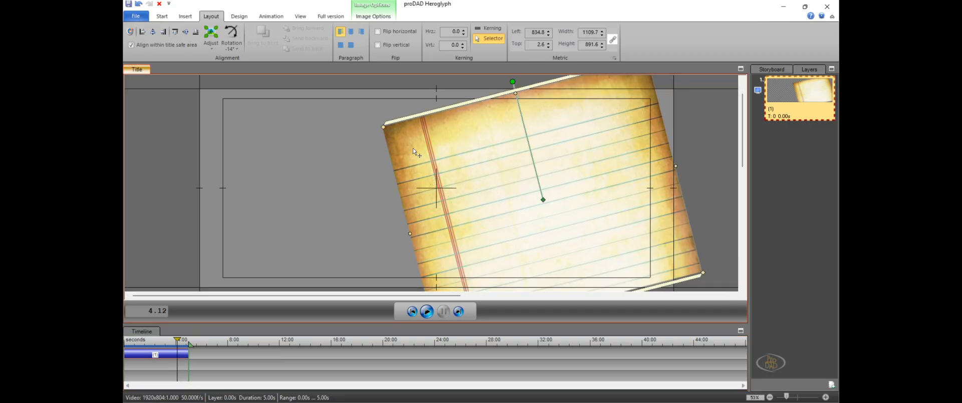
click(353, 150)
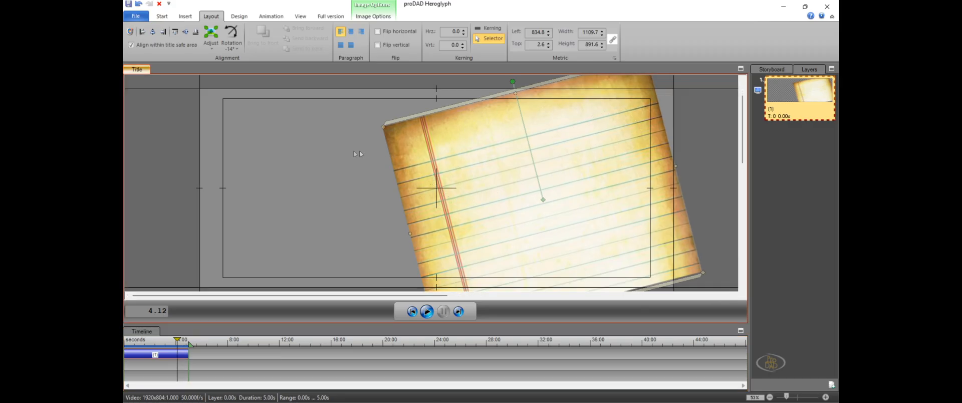
Open the advanced design options for the paper image's surface and move the dialog aside to expose the image
click(424, 136)
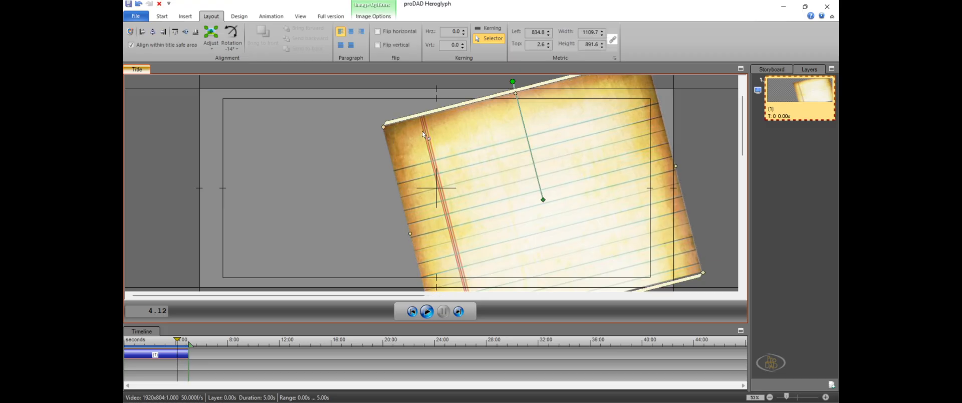
click(163, 18)
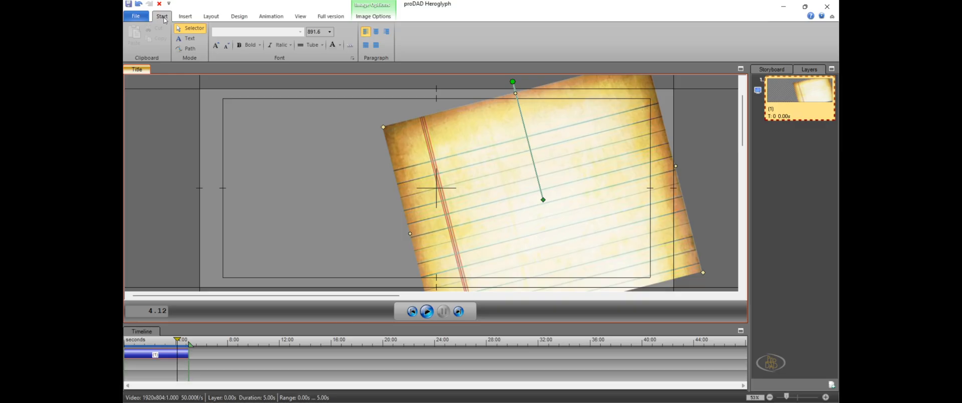
click(335, 47)
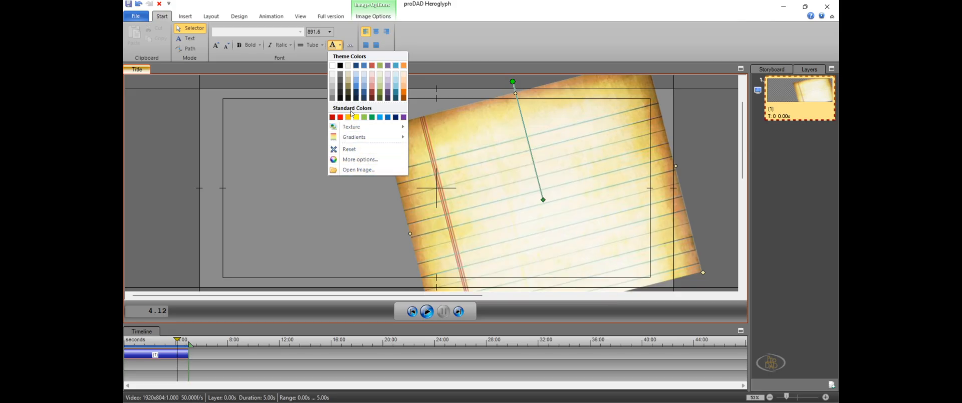
click(360, 161)
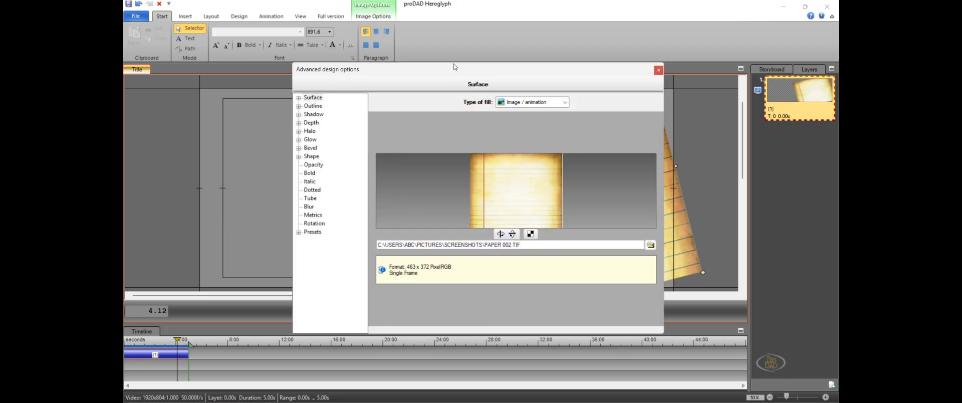
drag(455, 69, 657, 68)
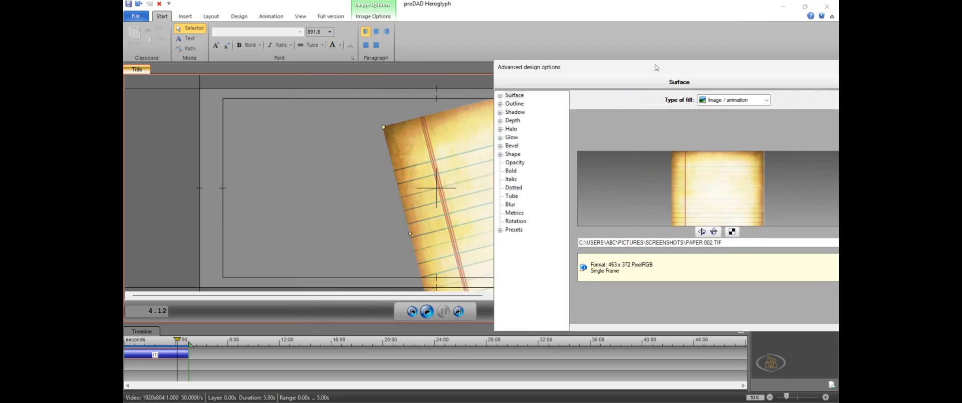
Give the paper image a far soft shadow cast toward its upper left, and close the design options
click(517, 113)
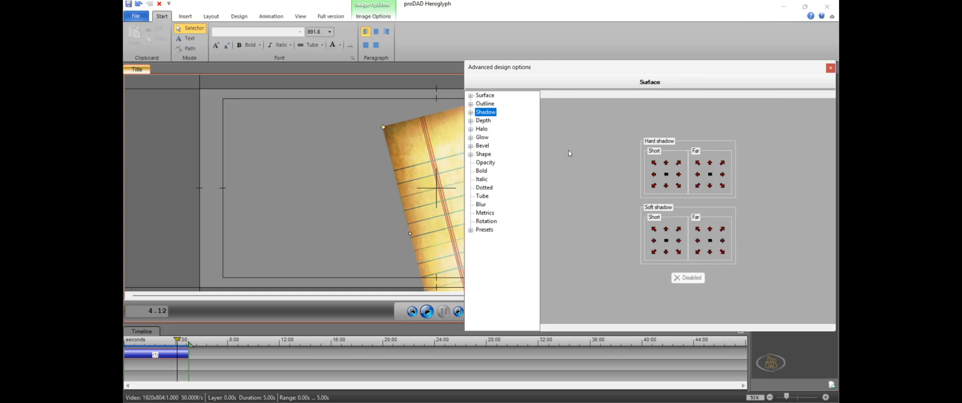
click(655, 242)
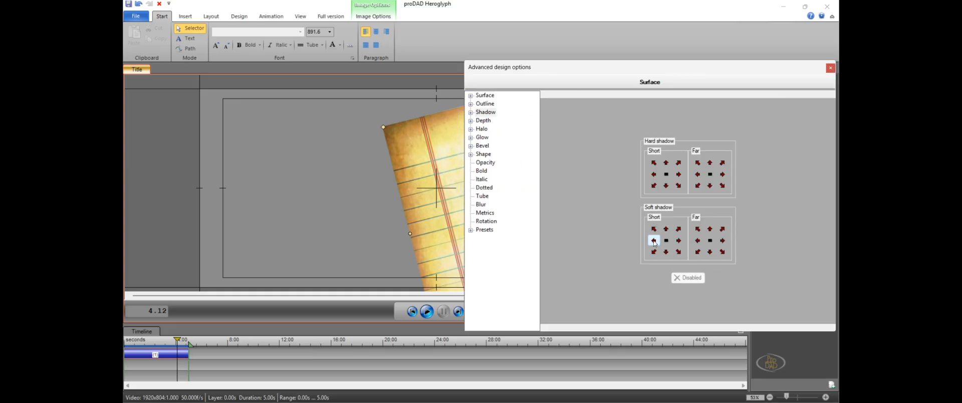
click(699, 241)
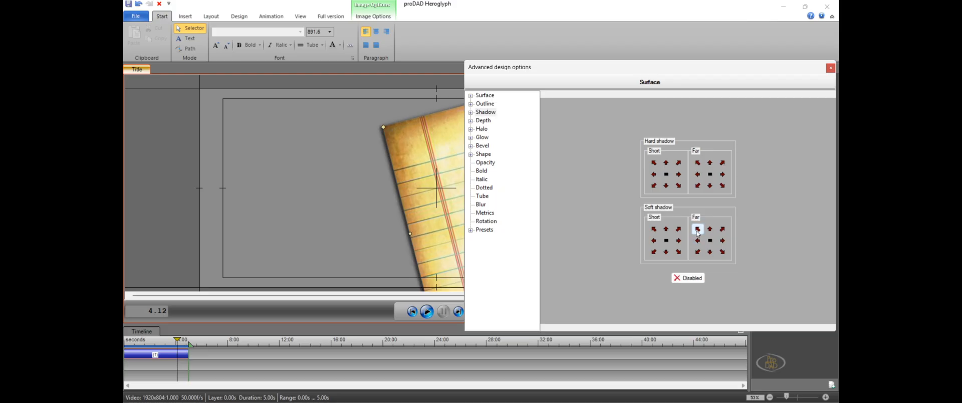
click(699, 230)
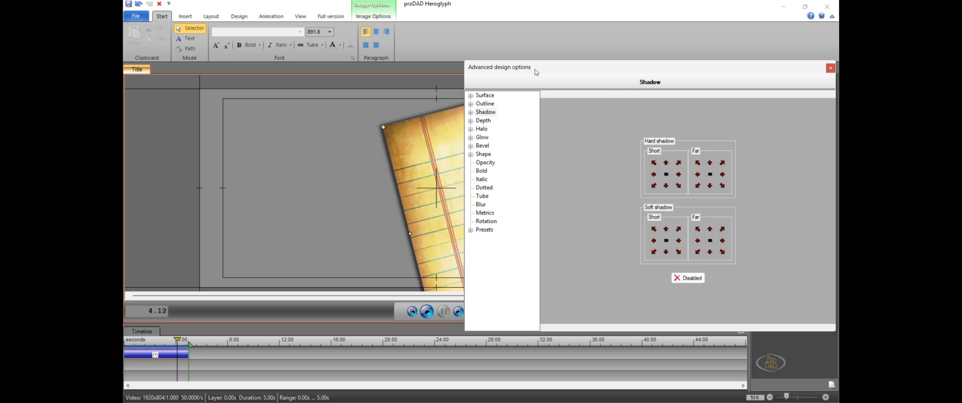
drag(536, 69, 709, 67)
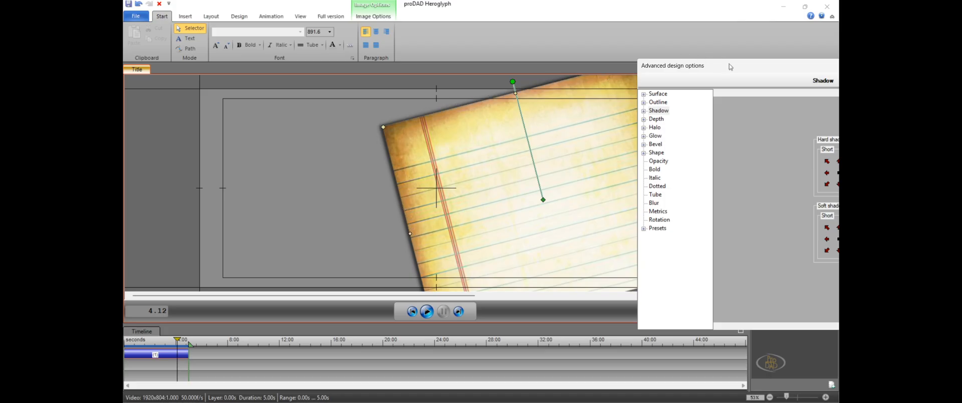
drag(731, 67, 502, 66)
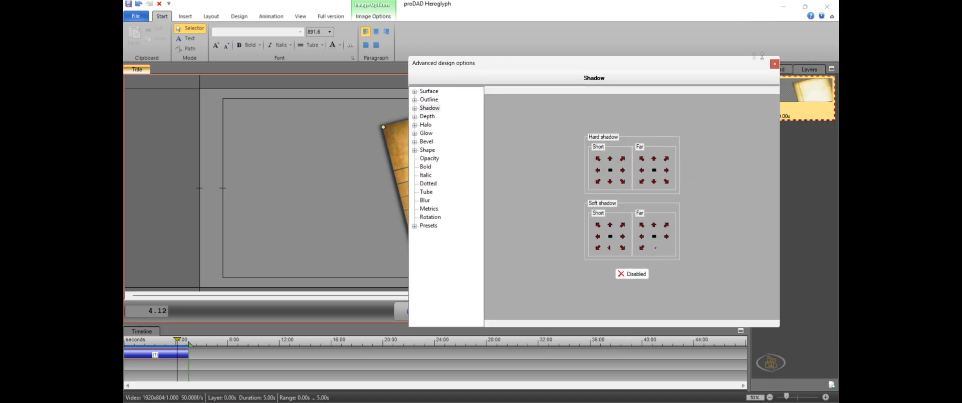
click(774, 65)
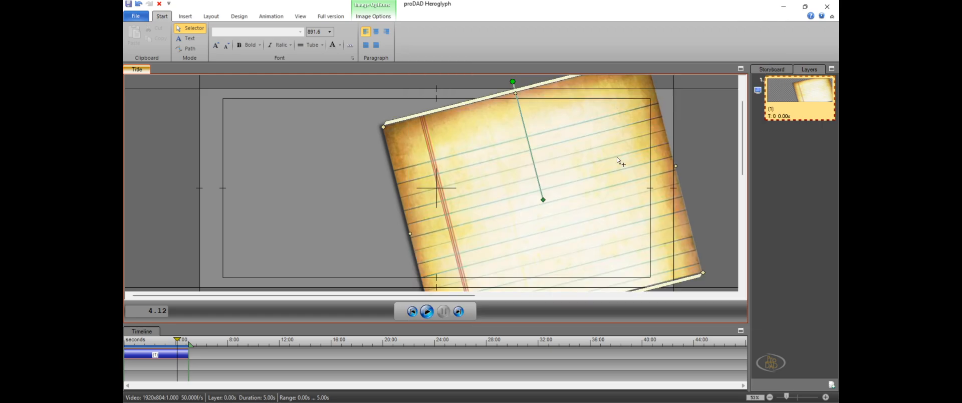
click(715, 153)
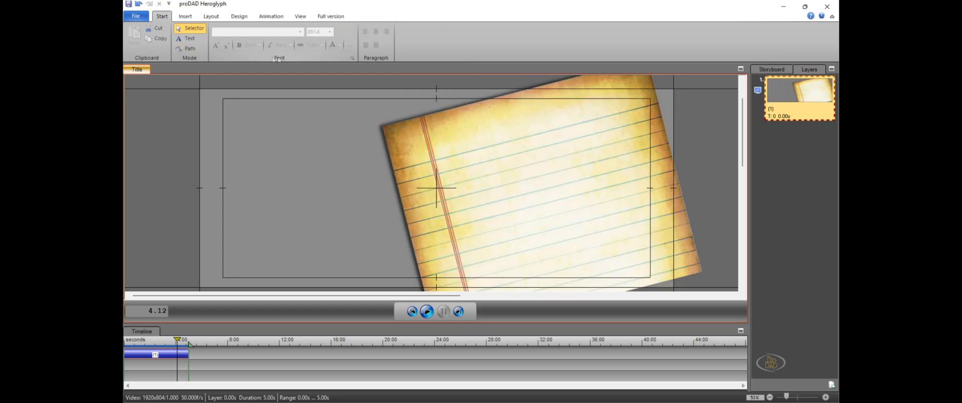
Review the shadow settings of the paper image in the advanced design options, and deselect the image
click(404, 125)
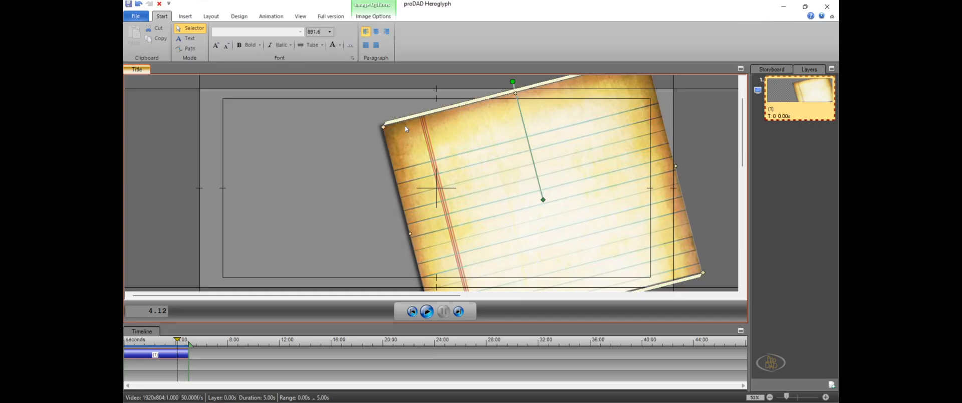
click(333, 45)
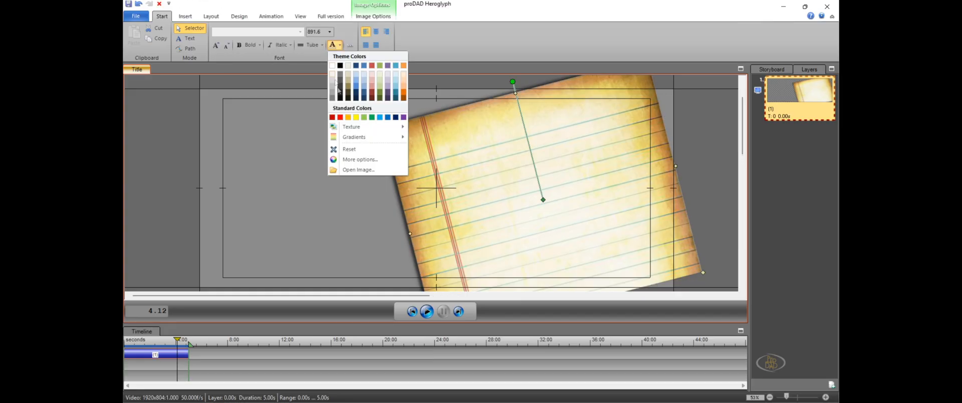
click(359, 159)
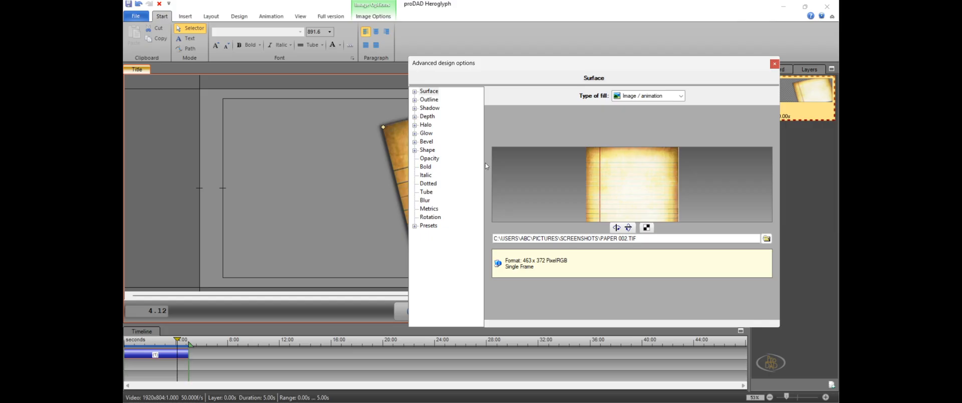
click(430, 108)
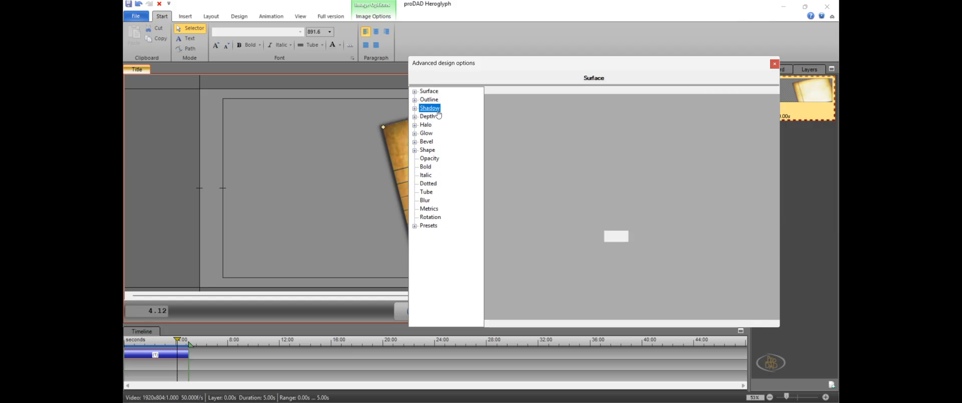
drag(538, 74, 647, 49)
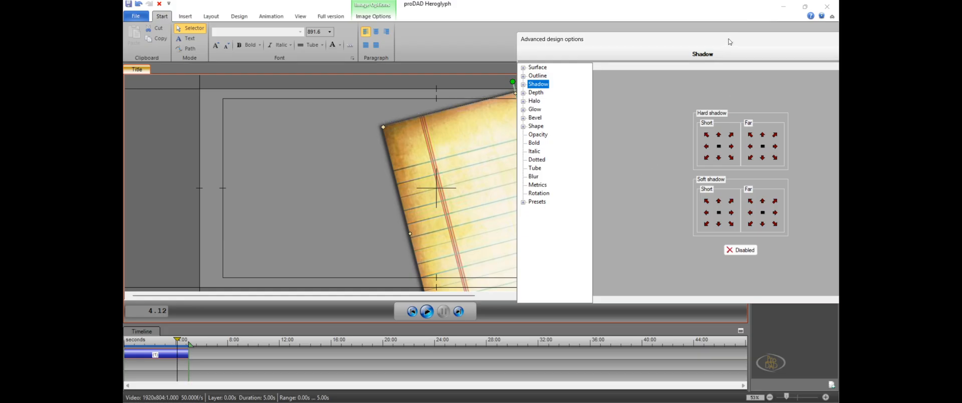
drag(731, 42, 750, 46)
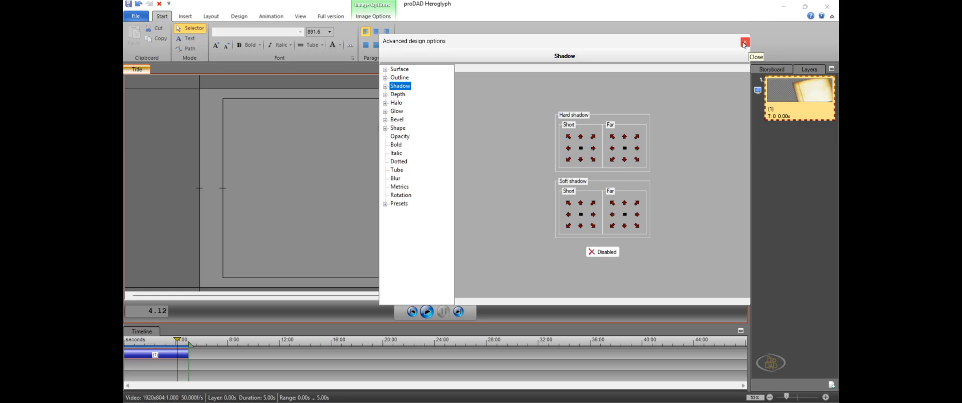
click(744, 42)
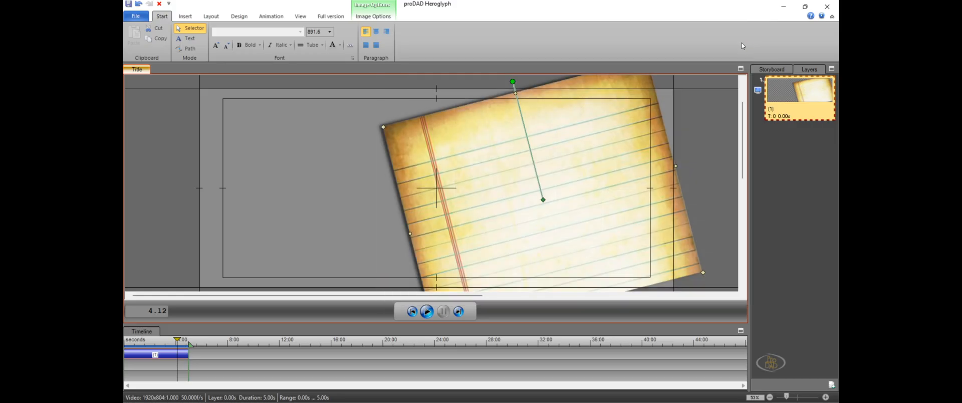
click(179, 156)
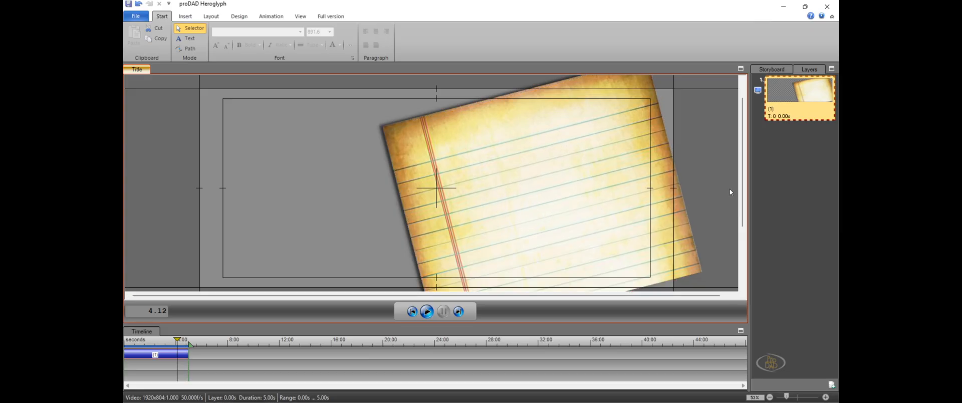
Try two zooming fade-in presets on the paper object, and apply the simple opacity fade-in preset instead
click(174, 358)
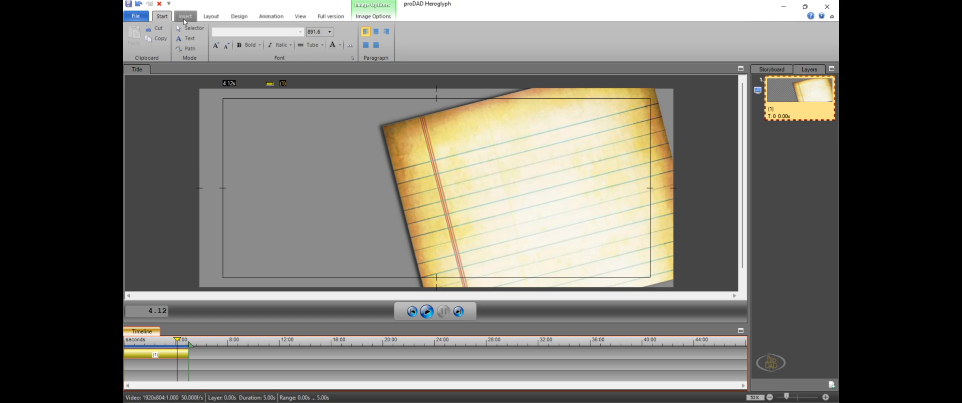
click(270, 19)
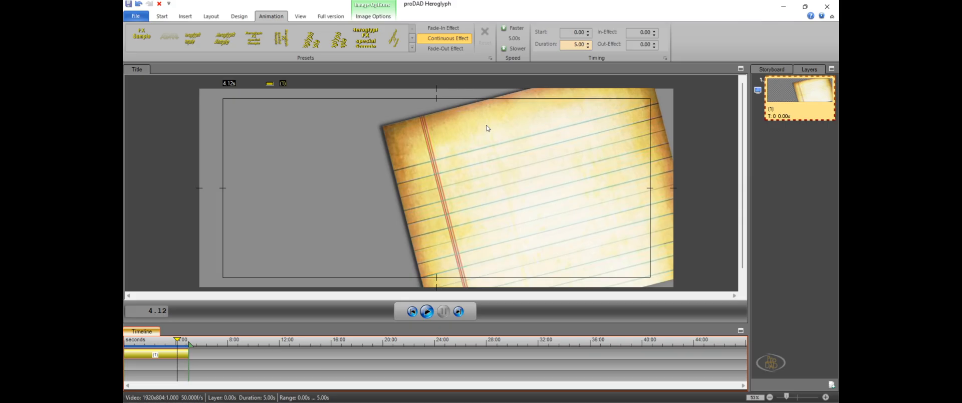
click(452, 29)
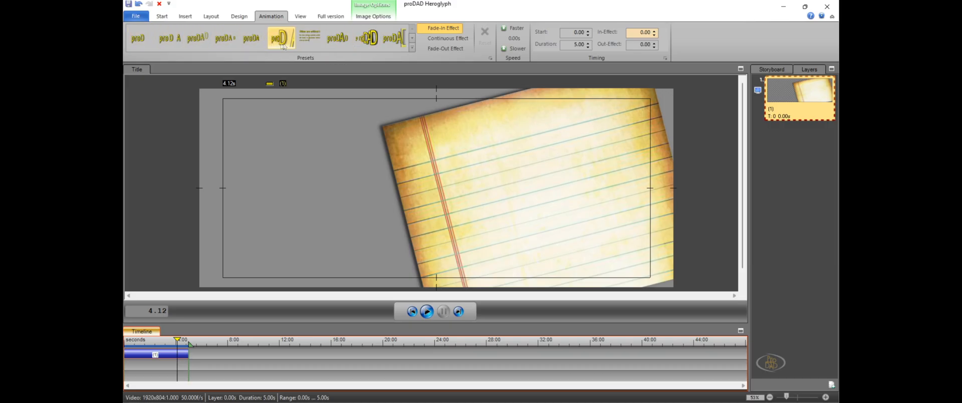
click(367, 46)
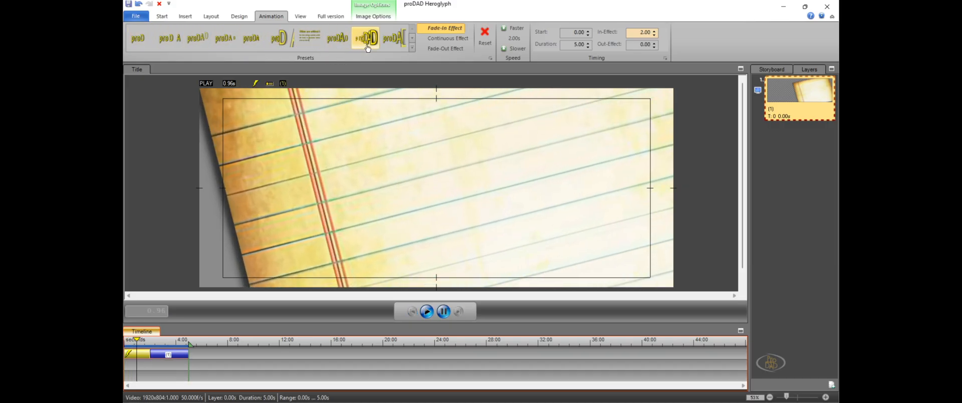
mouse_move(367, 46)
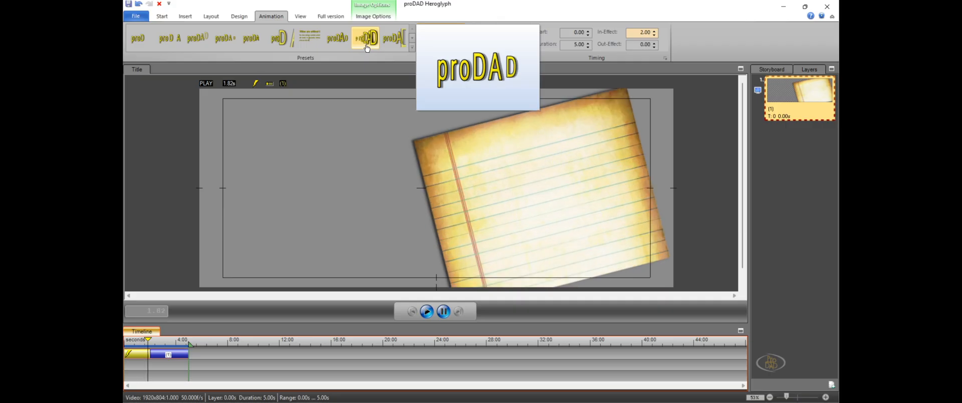
click(394, 43)
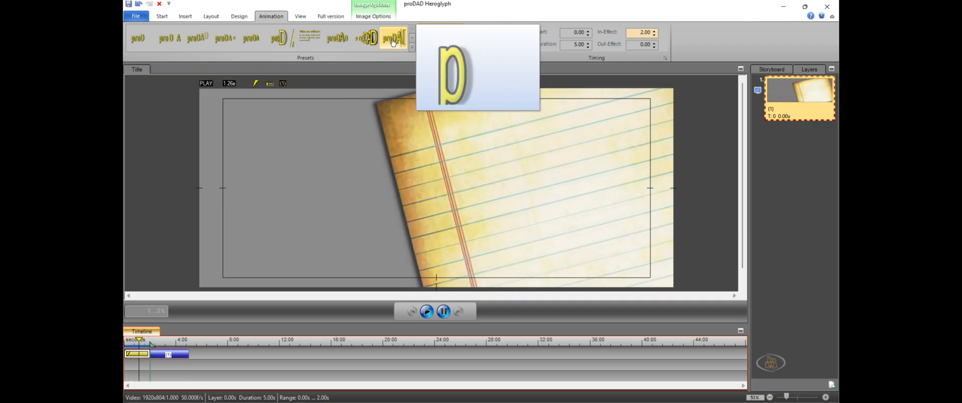
click(136, 42)
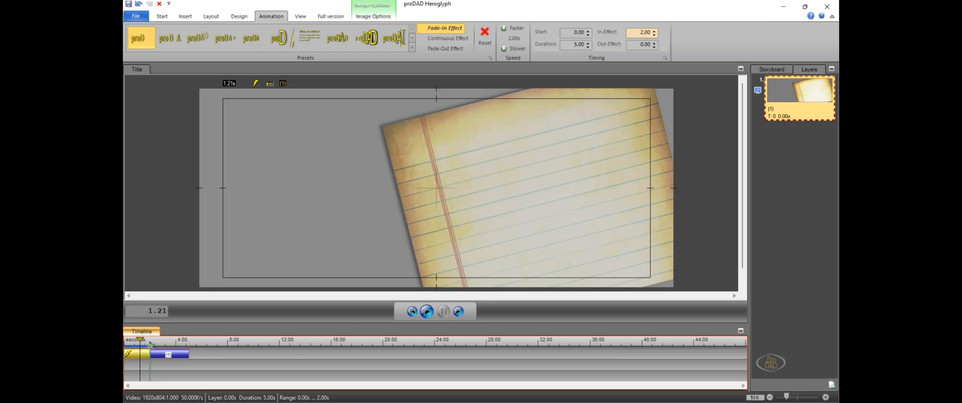
Extend the paper object's duration to 7.48 s, preview the fade-in from the start, and place the playhead at 4.44 s
mouse_move(153, 345)
mouse_down()
mouse_move(176, 344)
mouse_move(127, 341)
mouse_move(222, 357)
mouse_up()
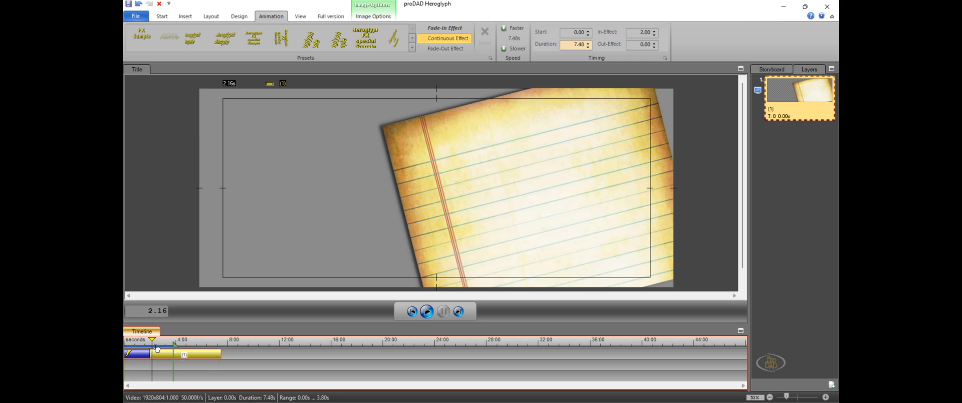
drag(154, 341, 124, 343)
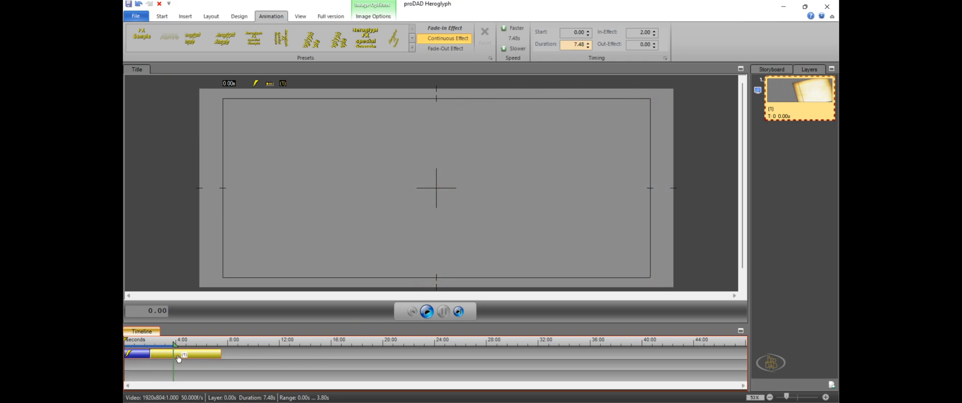
click(427, 312)
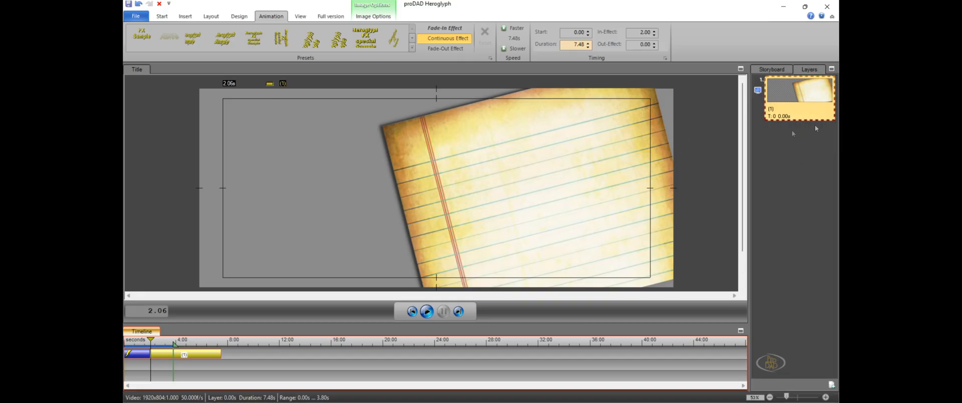
mouse_move(798, 102)
click(163, 342)
drag(162, 341, 181, 345)
Add a new timeline object starting at 14.24 s on the paper object's track, and reselect the paper object
right_click(309, 354)
mouse_move(351, 295)
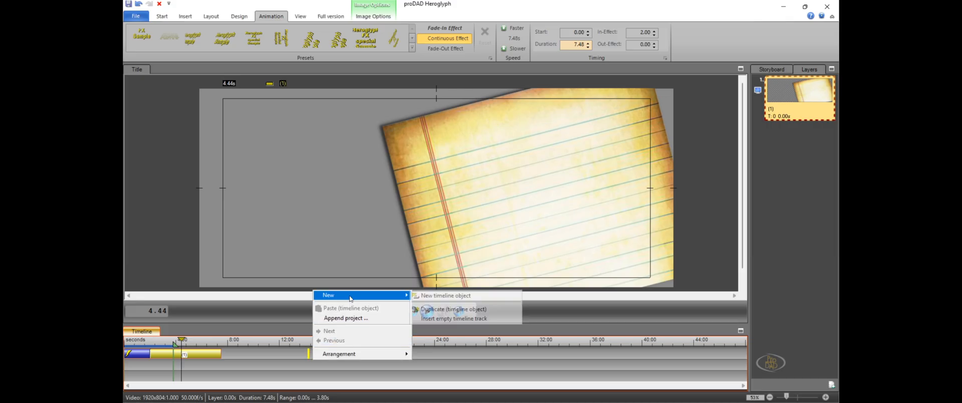
click(488, 299)
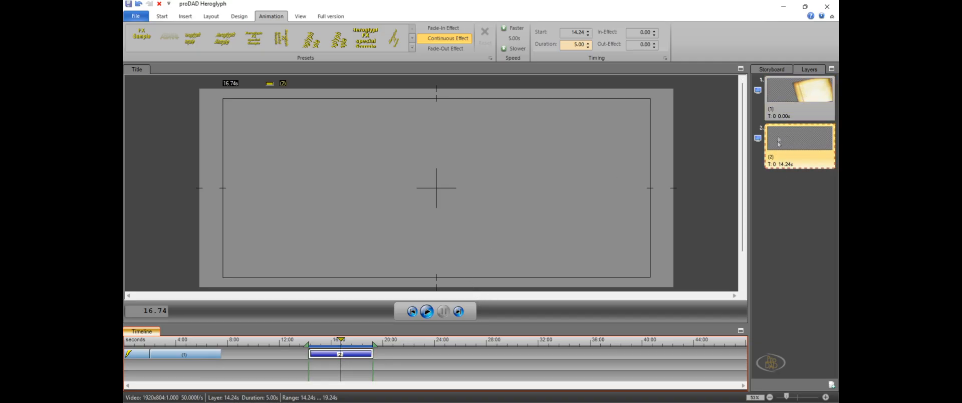
mouse_move(777, 143)
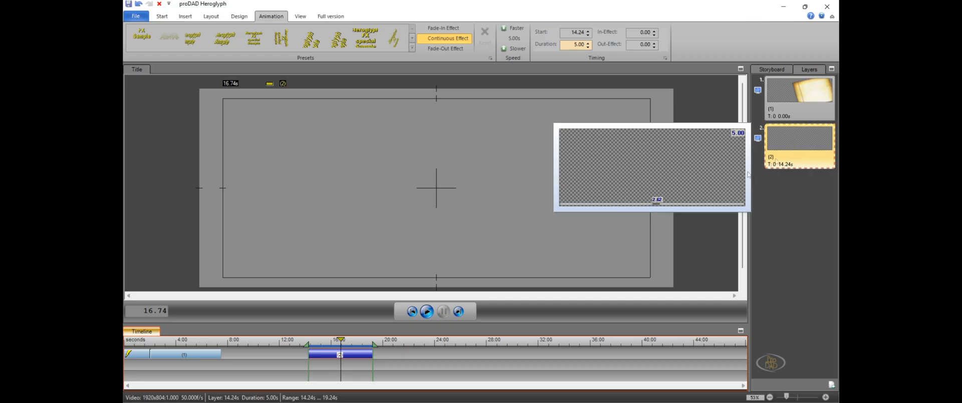
click(196, 358)
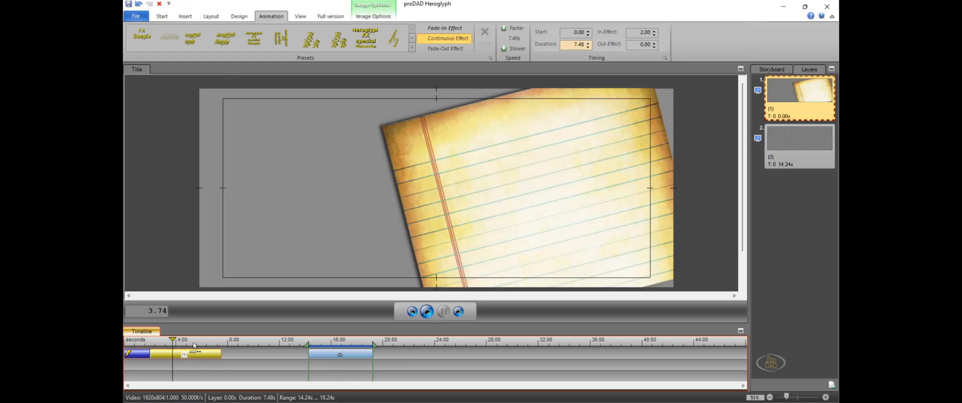
Move the empty second object to start at 7.48 s, directly after the paper object, and start a text entry on its canvas
drag(201, 342, 236, 355)
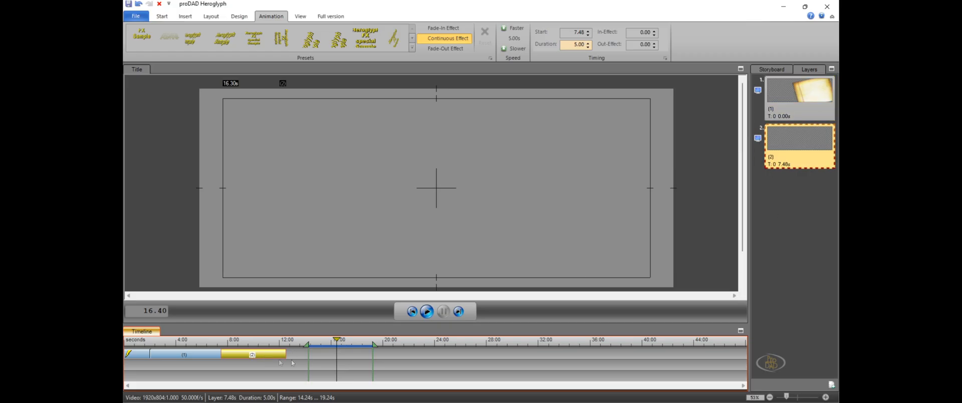
drag(332, 351, 296, 345)
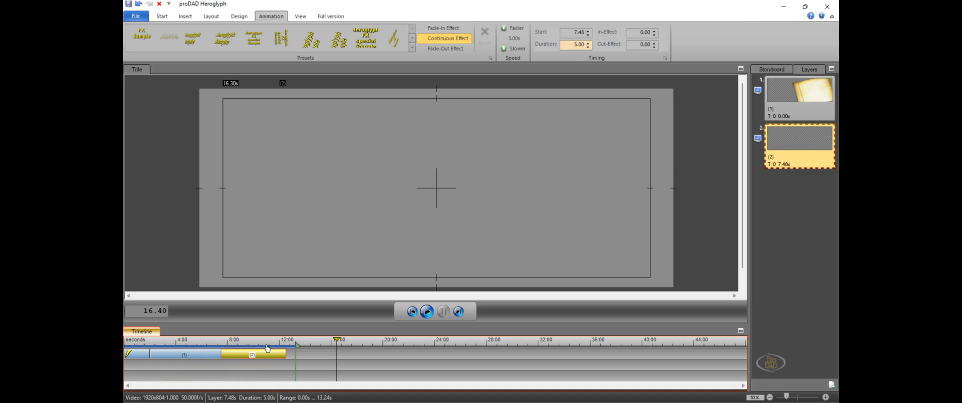
click(266, 344)
click(302, 170)
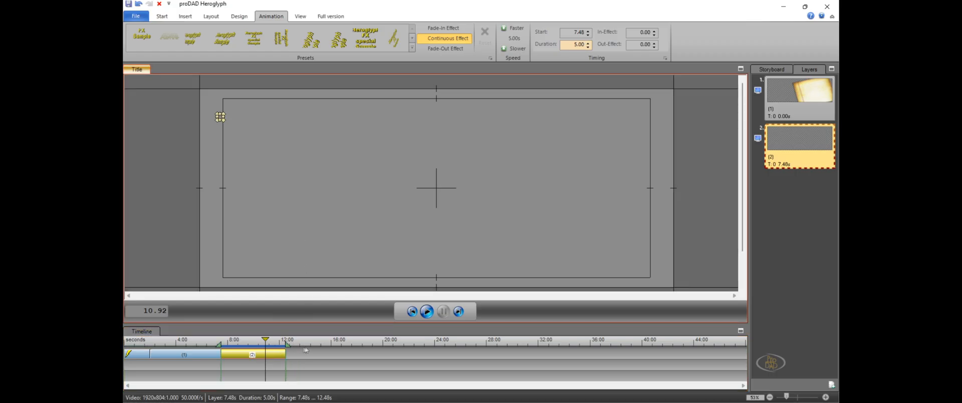
mouse_move(770, 149)
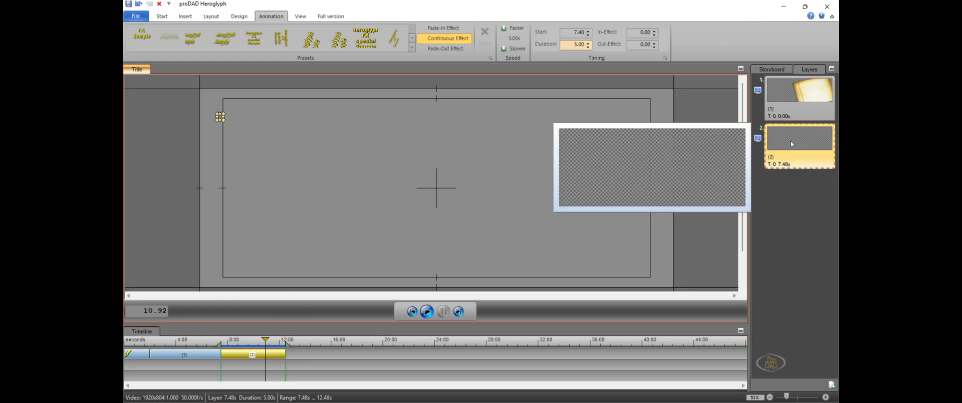
click(790, 140)
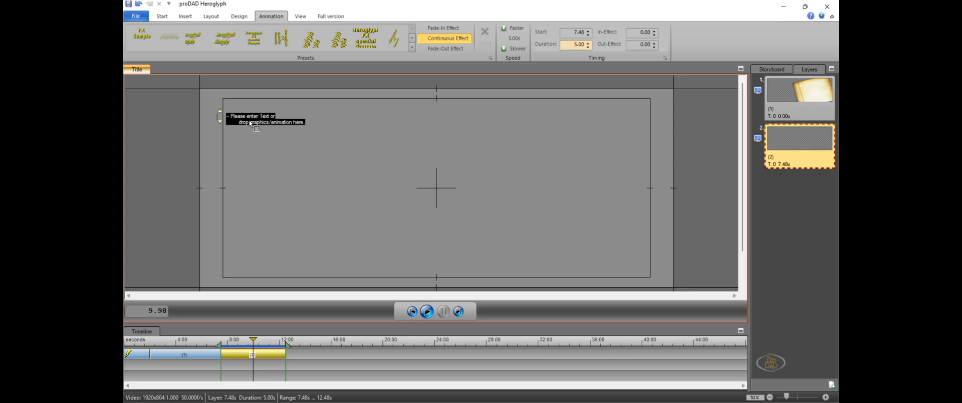
text(hjkhjkhjkhjk)
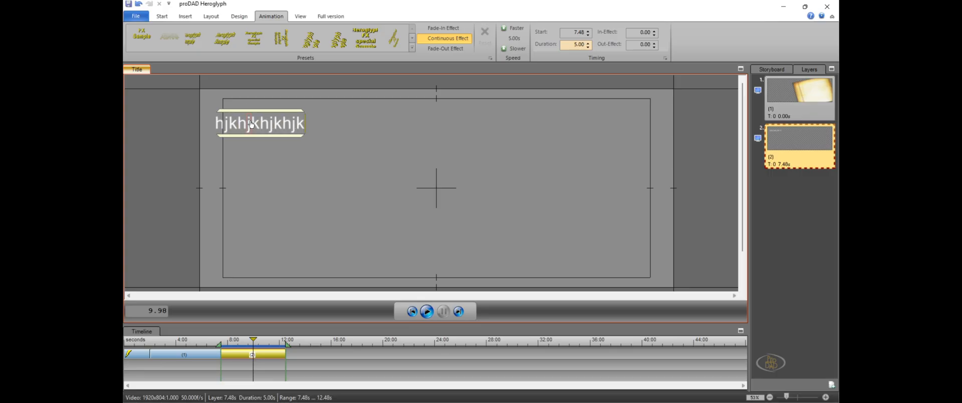
key(BackSpace)
key(BackSpace)
key(BackSpace)
key(BackSpace)
key(BackSpace)
key(BackSpace)
key(BackSpace)
key(BackSpace)
key(BackSpace)
key(BackSpace)
key(BackSpace)
key(BackSpace)
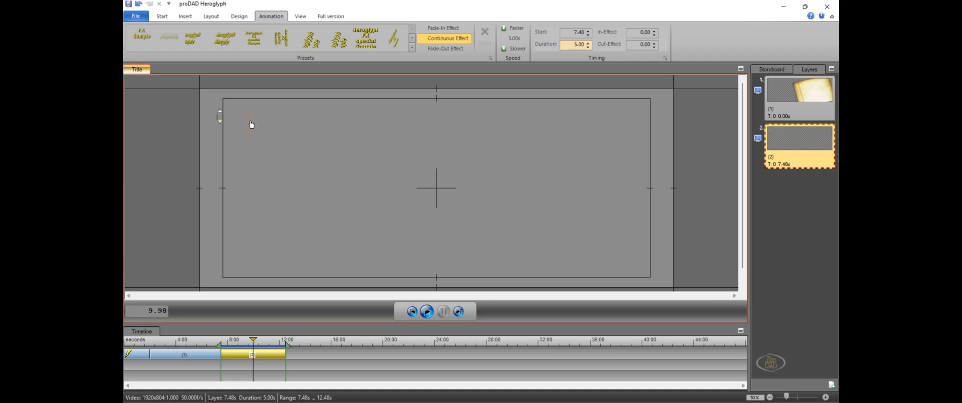
text(HEDD)
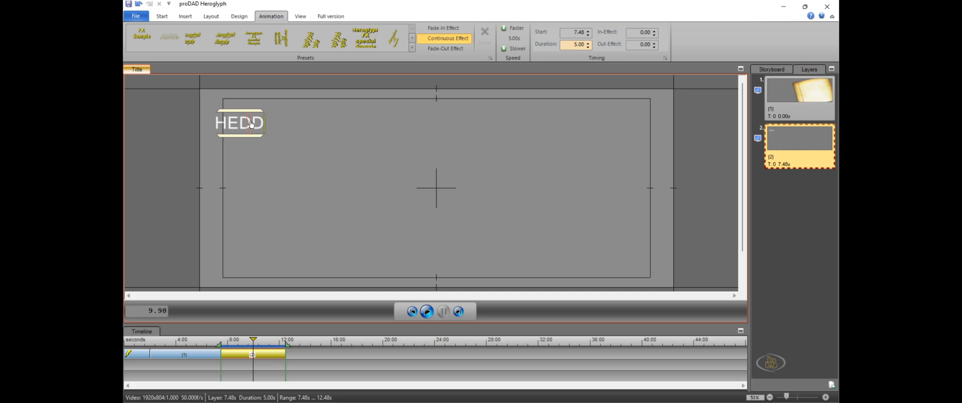
text(ING)
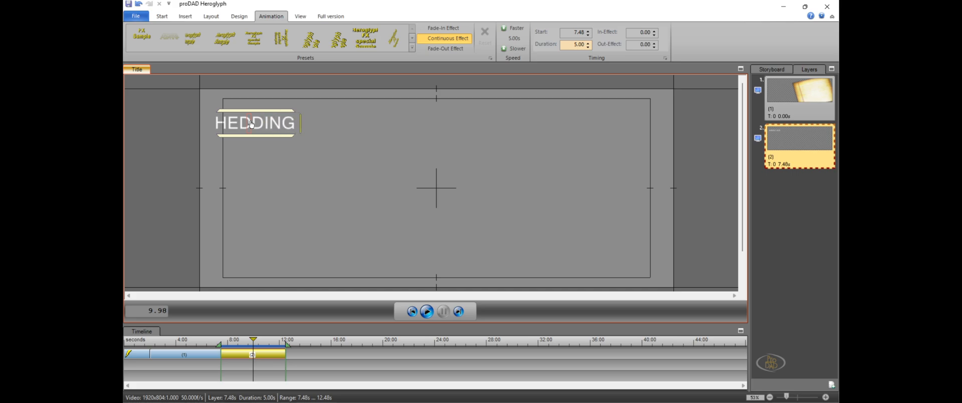
key(BackSpace)
key(BackSpace)
key(BackSpace)
key(BackSpace)
key(BackSpace)
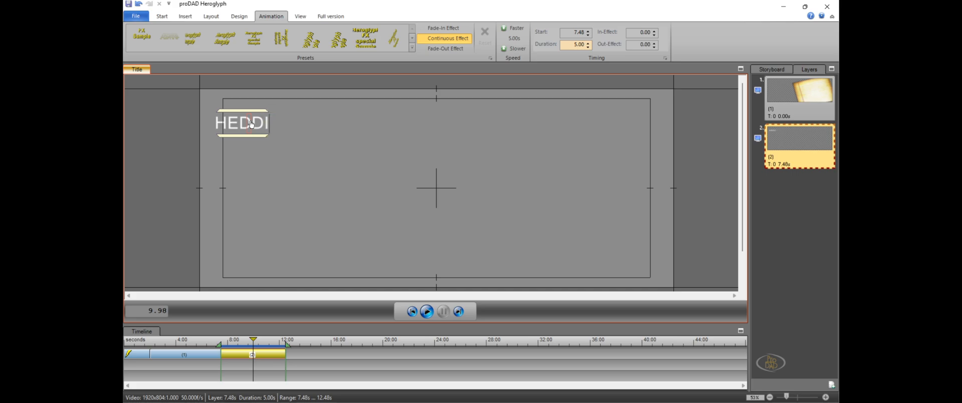
Enter the title text WEDDINGOCCASSION in the second object, enlarge it to a font size of about 108.3, and move it towards the upper middle
text(W)
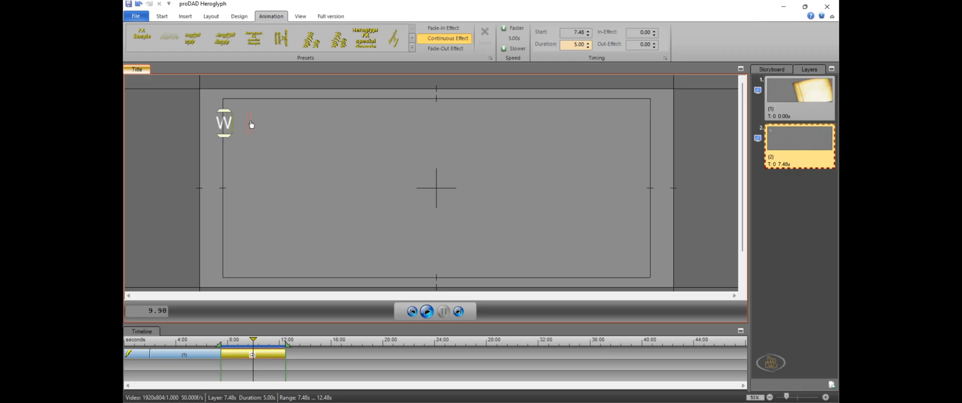
text(EDDING)
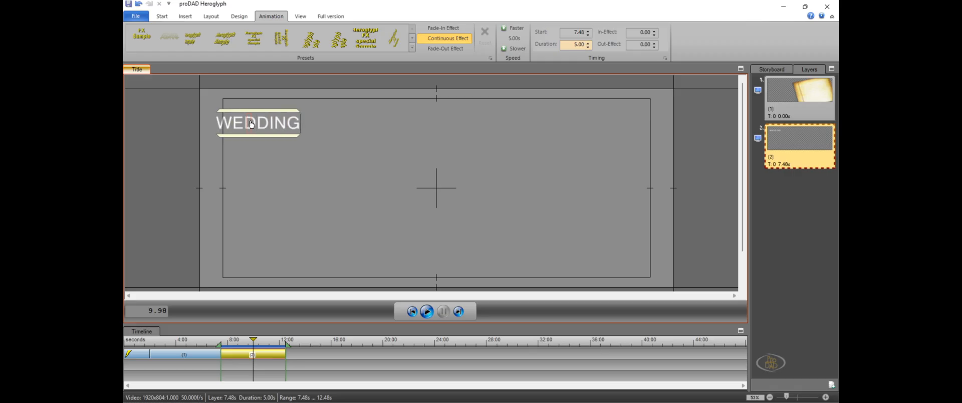
text(OCCA)
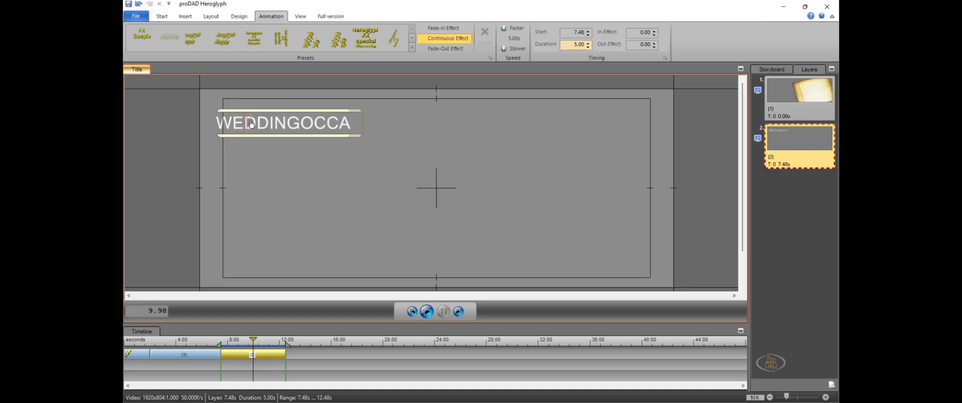
text(SSION)
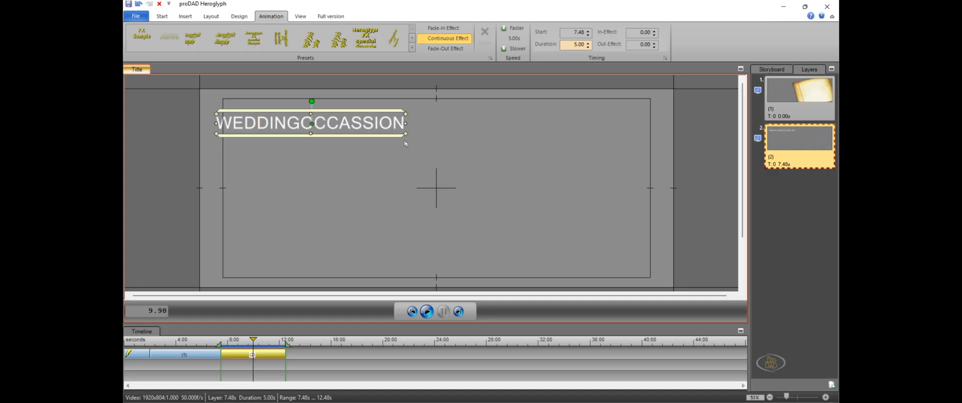
click(422, 139)
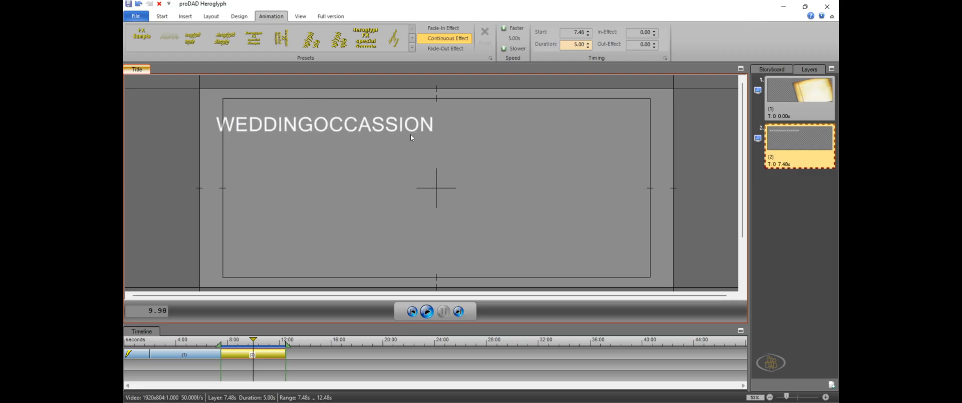
click(414, 139)
drag(409, 134, 465, 148)
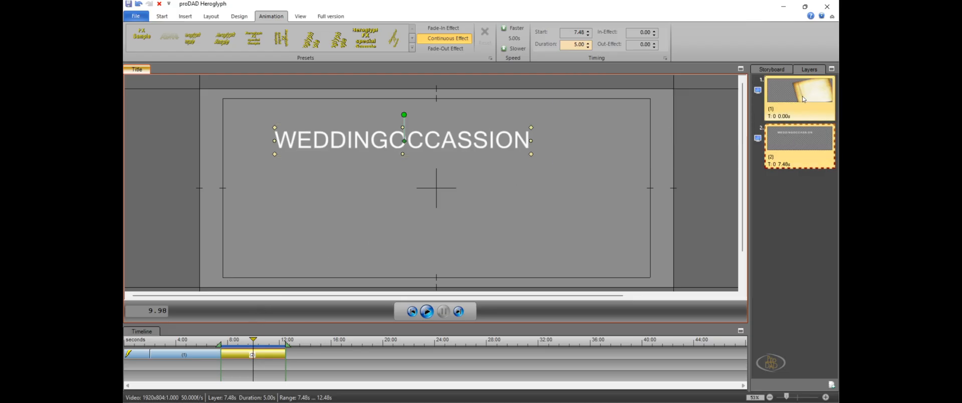
Place the paper layer below the text layer, and shift the text object on the timeline to start at 2.56 s above the paper
mouse_move(796, 99)
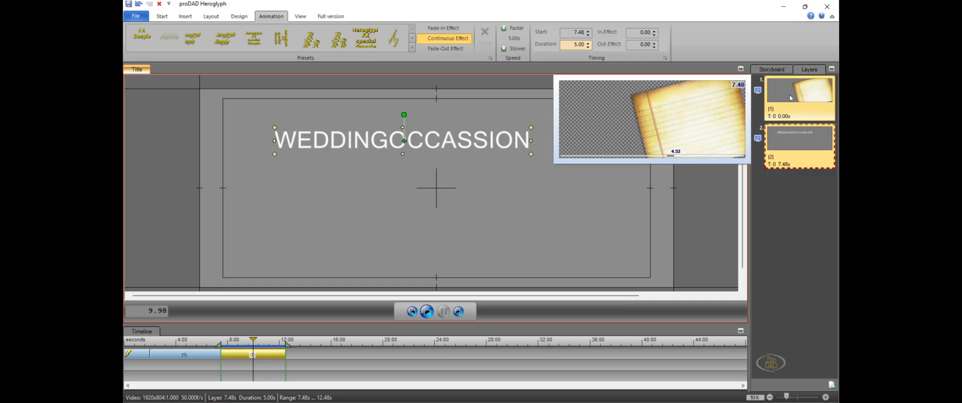
click(797, 94)
drag(798, 91, 799, 106)
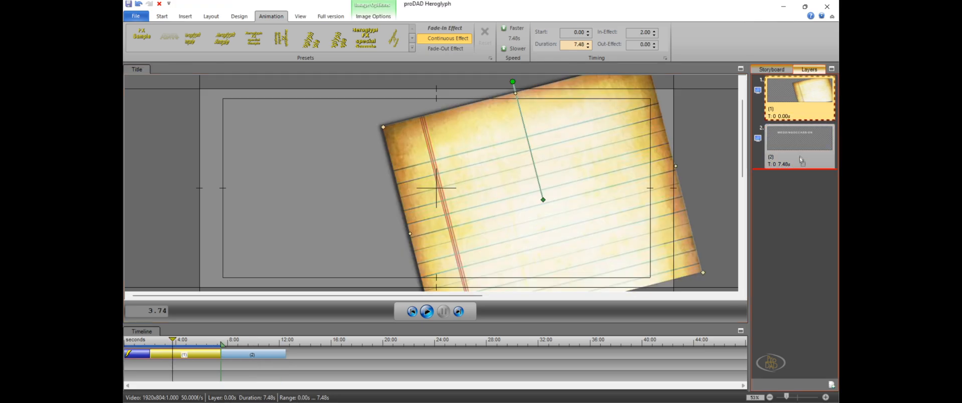
drag(799, 189, 797, 187)
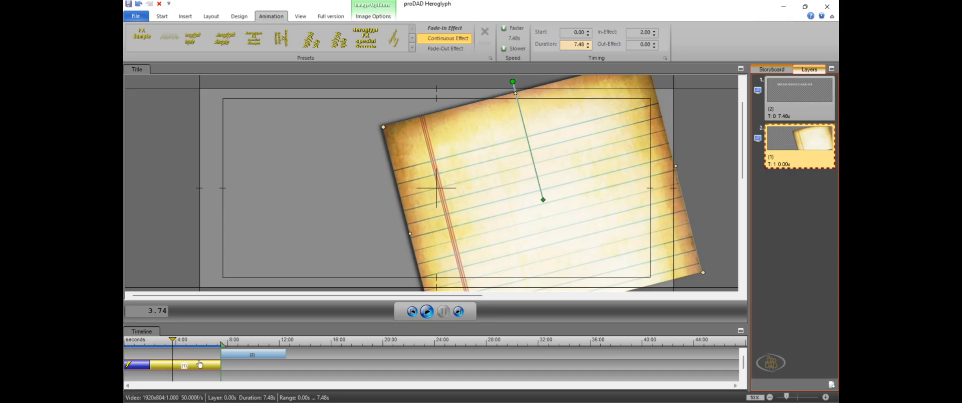
click(245, 357)
drag(245, 356, 181, 364)
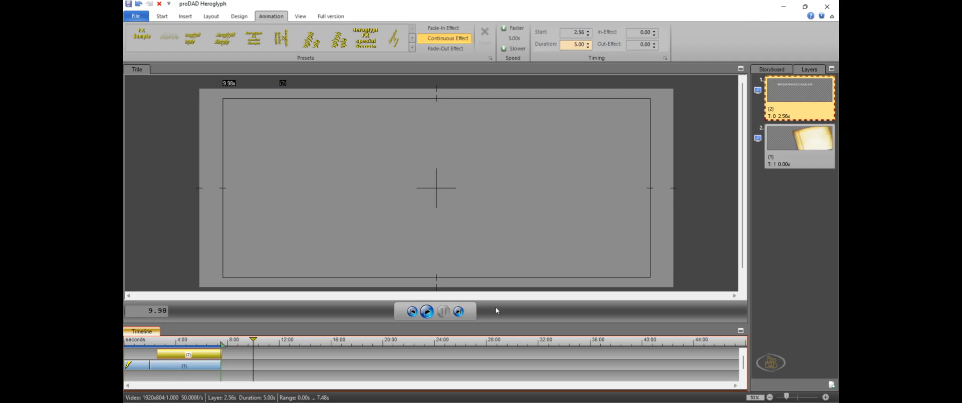
In the enlarged timeline, start the text object at 1.96 s with a 5.56 s duration, and place the playhead at 4.52 s
click(741, 330)
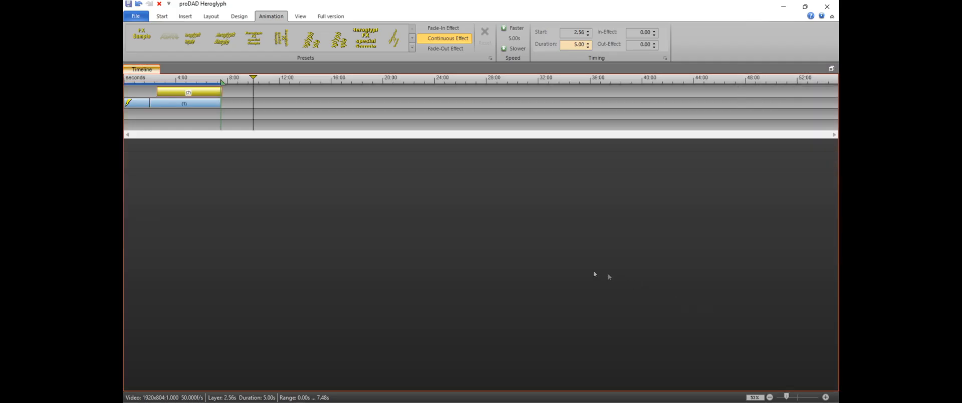
click(144, 104)
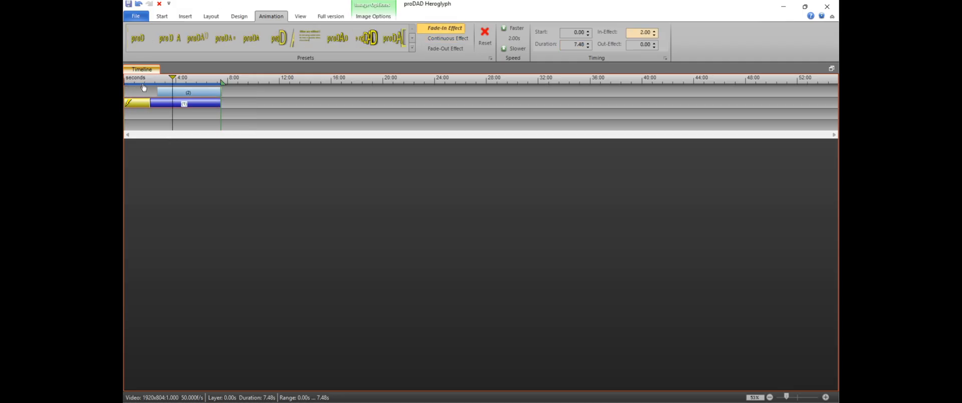
click(176, 96)
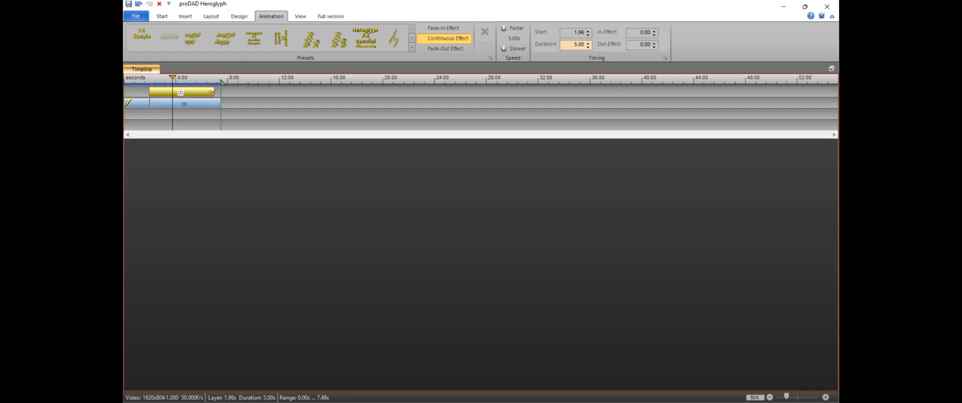
drag(213, 92, 172, 82)
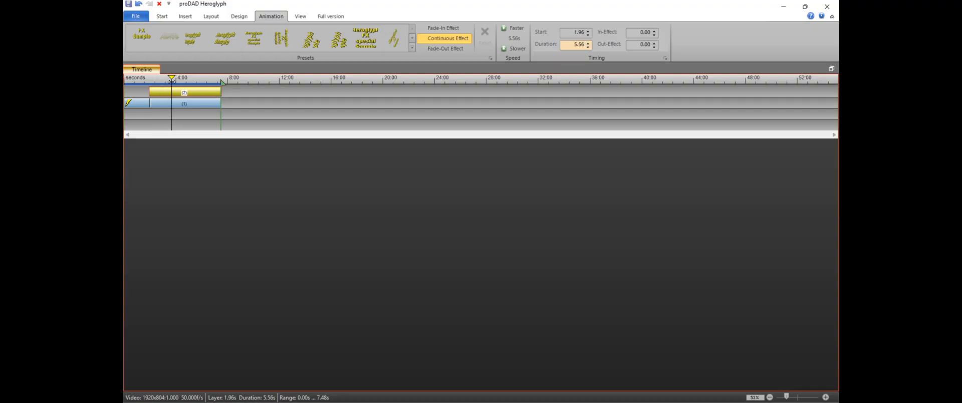
click(832, 70)
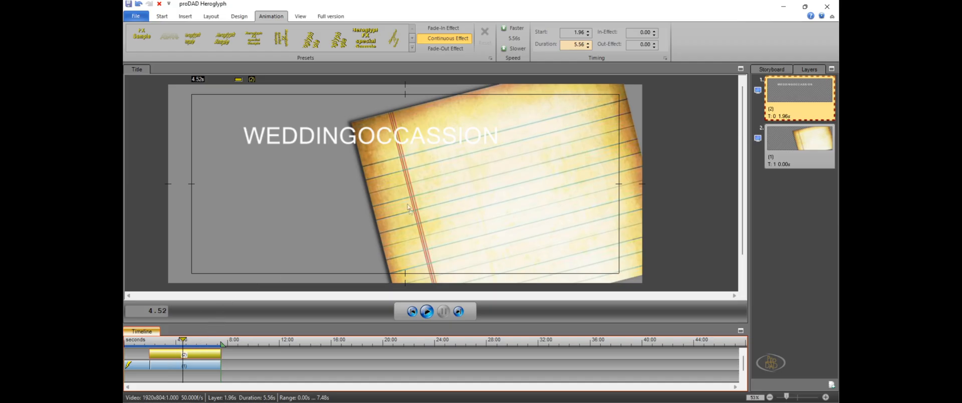
Select the WEDDINGOCCASSION text and recolor it with the darkest orange theme color
click(362, 144)
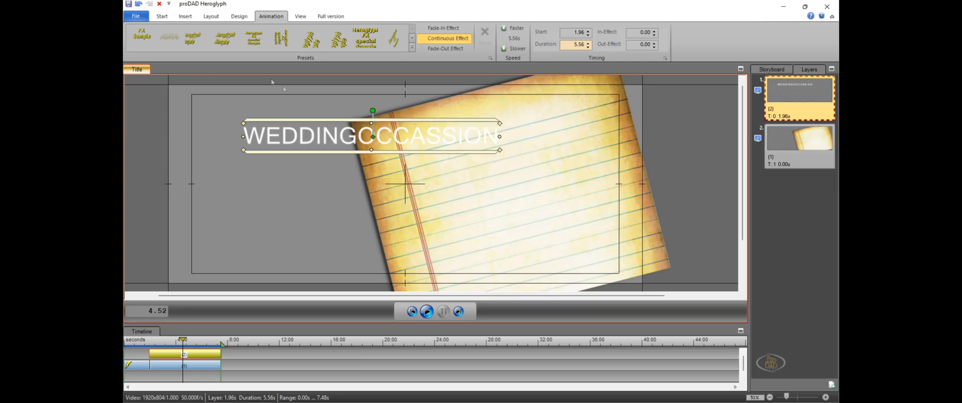
click(162, 16)
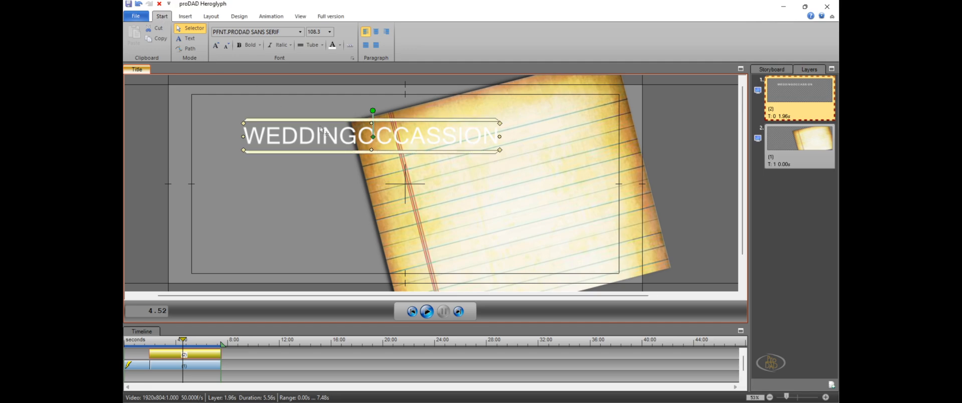
click(333, 48)
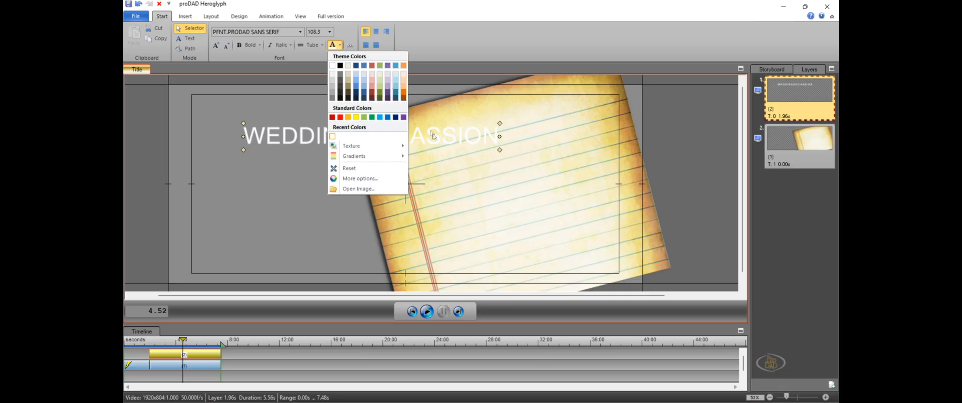
click(403, 98)
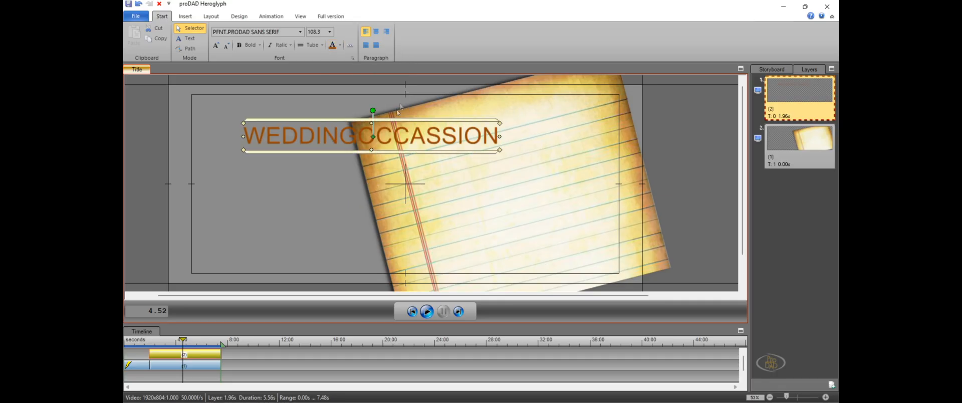
Move the title text onto the upper part of the paper and scale it down to a font size of 72.4
drag(405, 148, 513, 160)
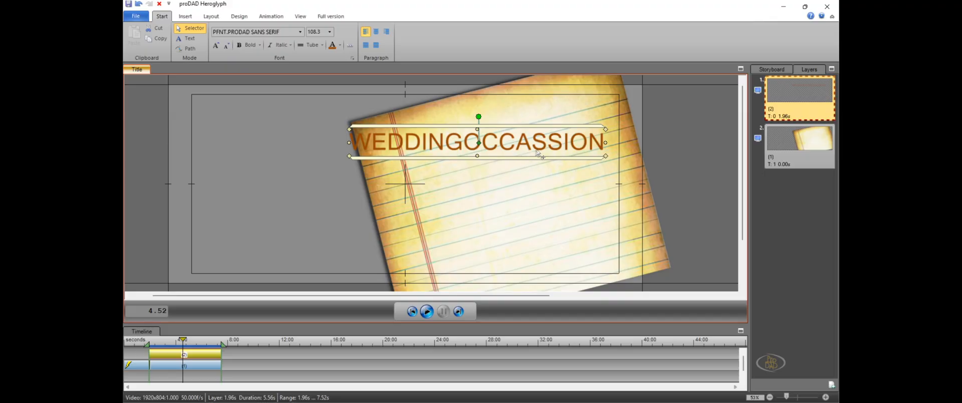
drag(606, 128, 561, 151)
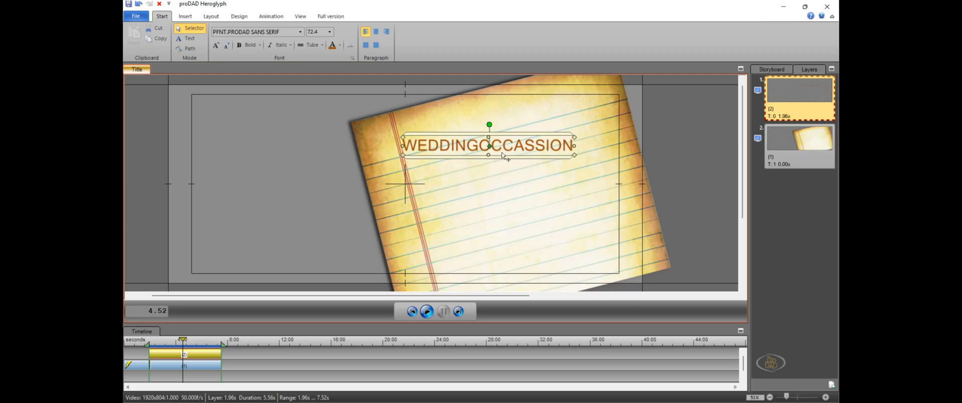
drag(501, 152, 512, 183)
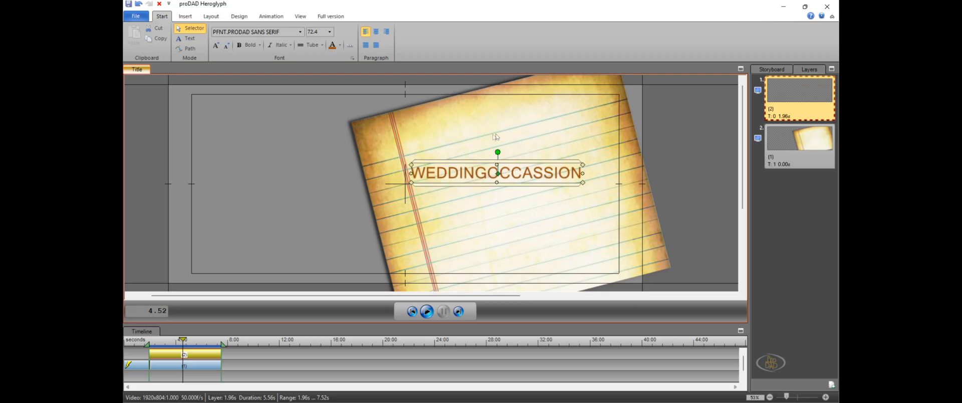
drag(475, 174, 474, 160)
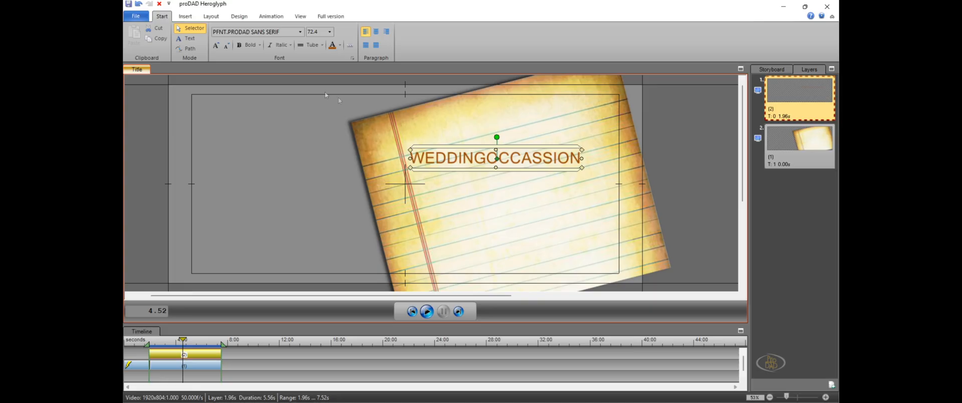
Recolor the WEDDINGOCCASSION title text black and change its font to Bahnschrift SemiBold Condensed
click(340, 45)
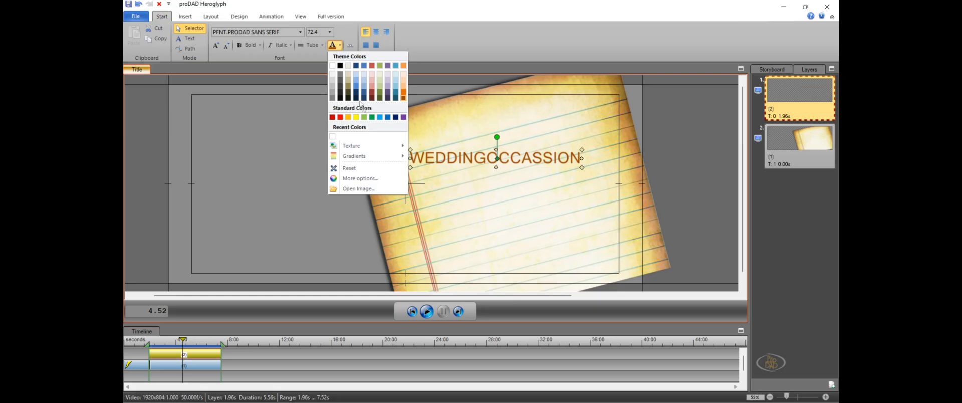
click(342, 98)
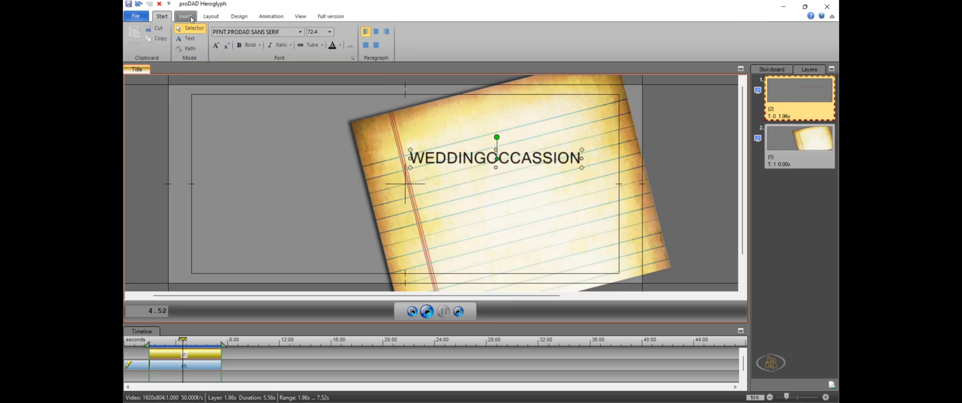
click(291, 34)
click(299, 32)
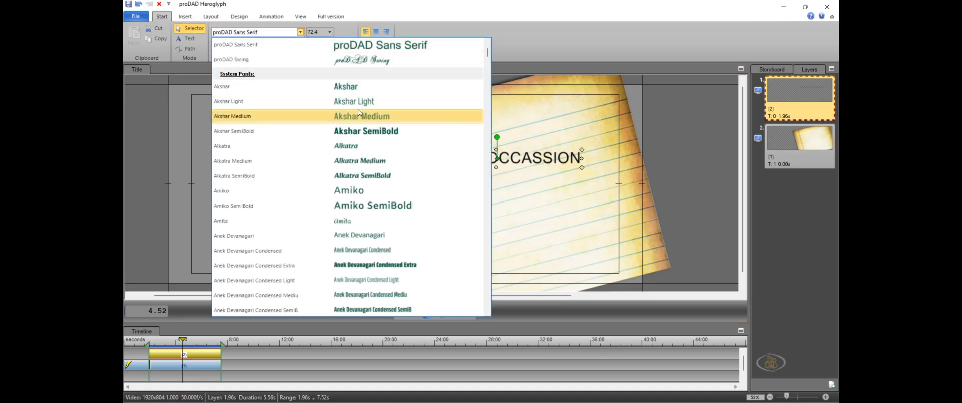
scroll(393, 139, down, 8)
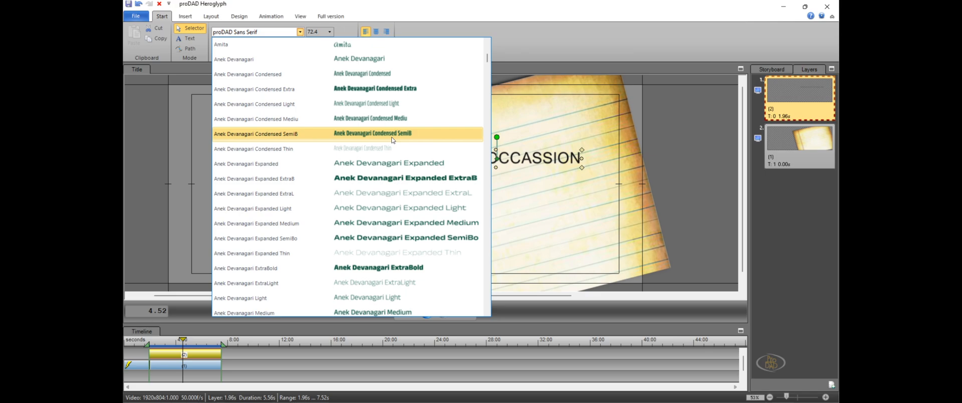
scroll(394, 140, down, 10)
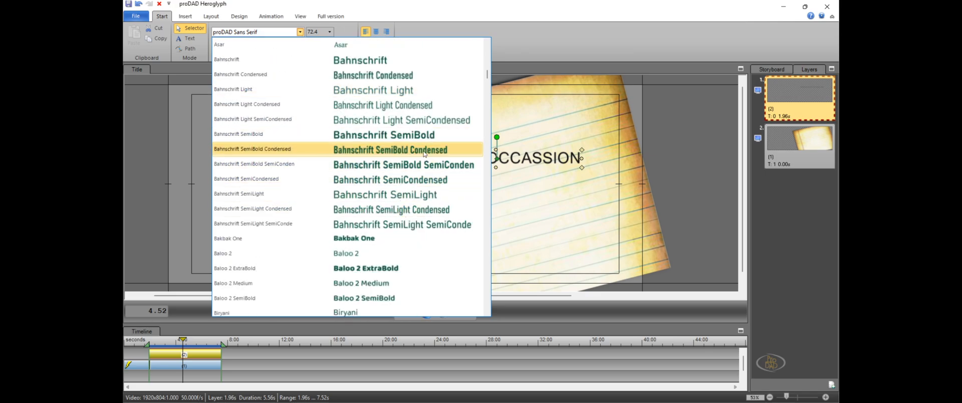
click(424, 153)
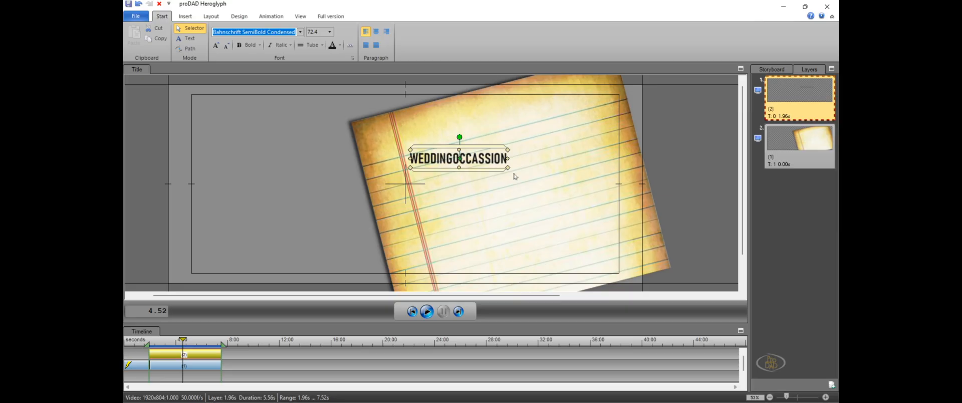
Enlarge the title to font size 105.5 and move it up slightly on the upper part of the paper
drag(509, 169, 526, 159)
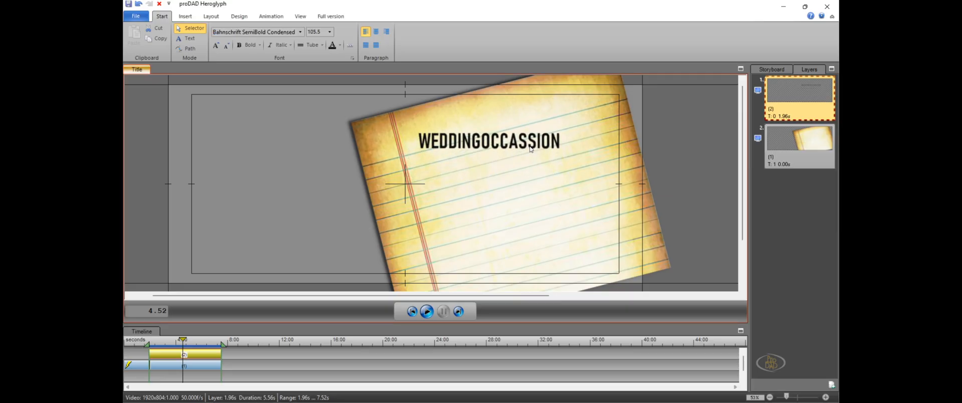
click(527, 154)
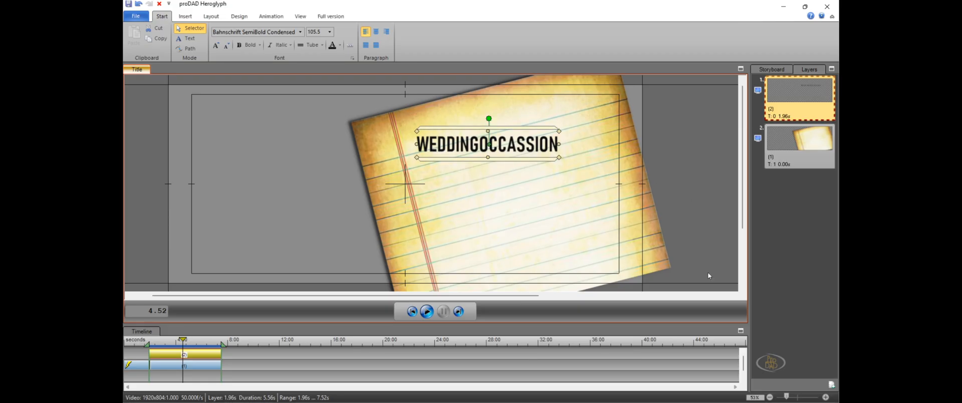
Switch the title to Text edit mode and place the text cursor between WEDDING and OCCASSION
drag(785, 398, 794, 396)
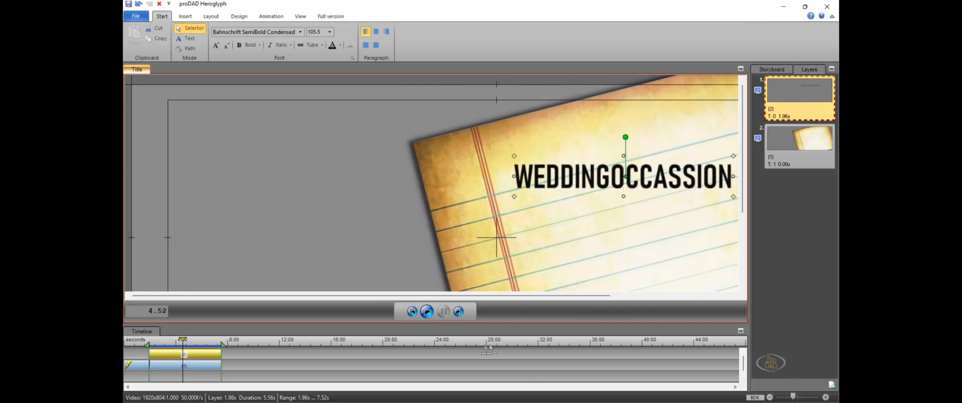
drag(550, 300, 645, 300)
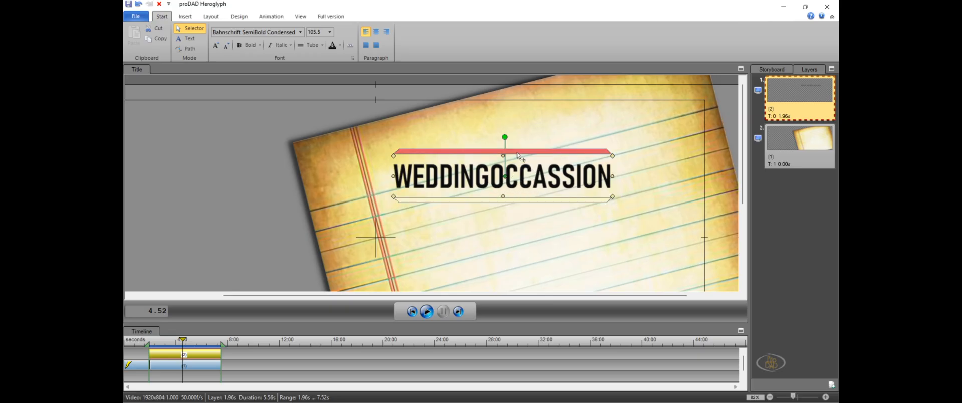
right_click(522, 165)
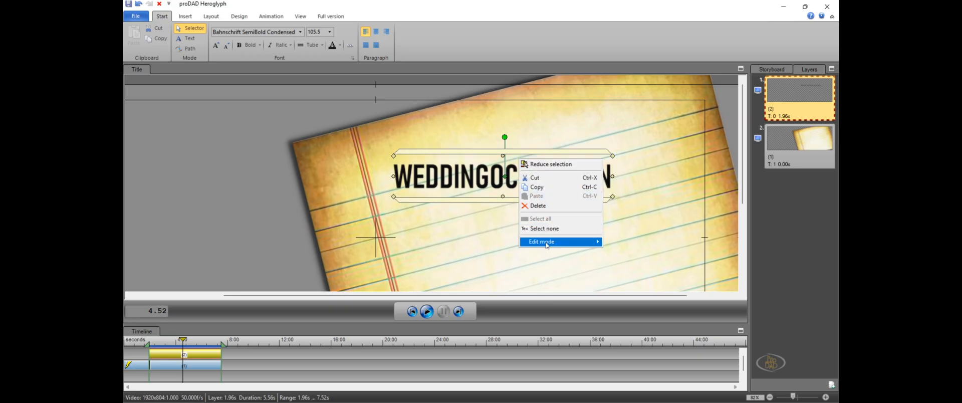
mouse_move(554, 243)
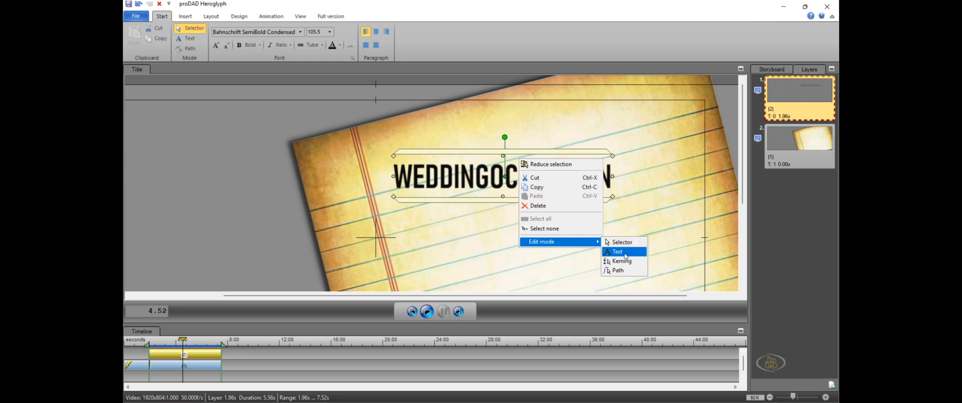
click(630, 252)
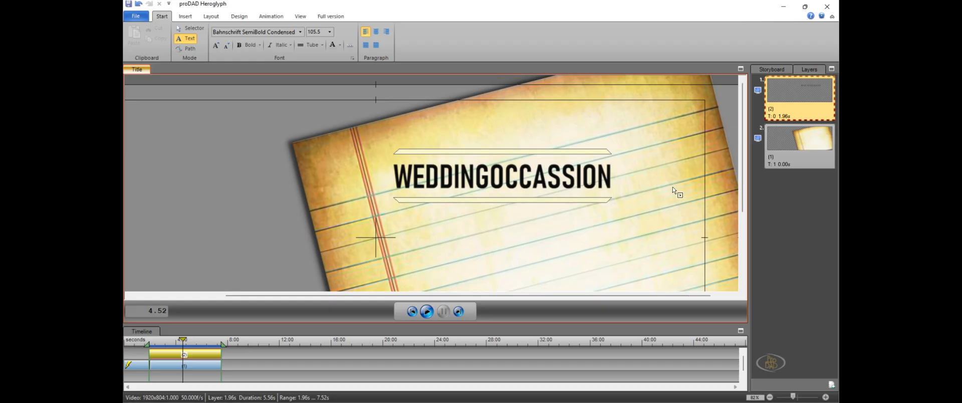
key(Left)
key(Left)
key(Left)
key(Left)
key(Left)
key(Left)
key(Left)
key(Left)
key(Left)
key(Left)
key(Right)
Insert the graphic wedding-ring-icon-11 copy from the Screenshots folder at the text cursor between the two words
click(186, 17)
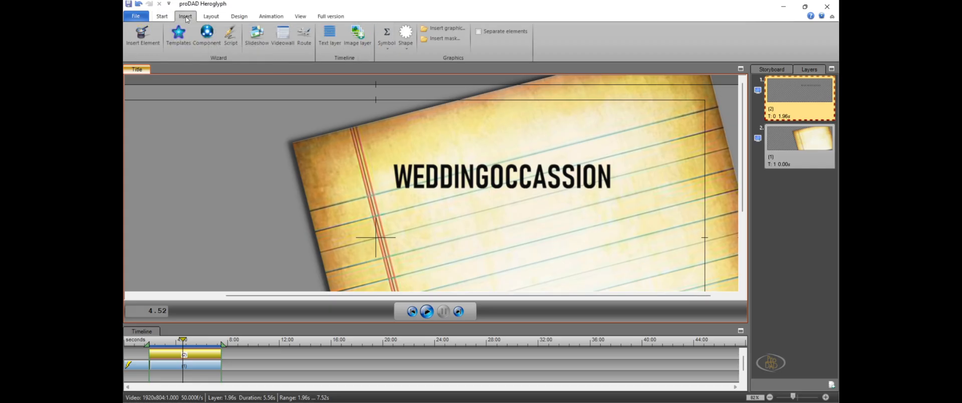
click(454, 29)
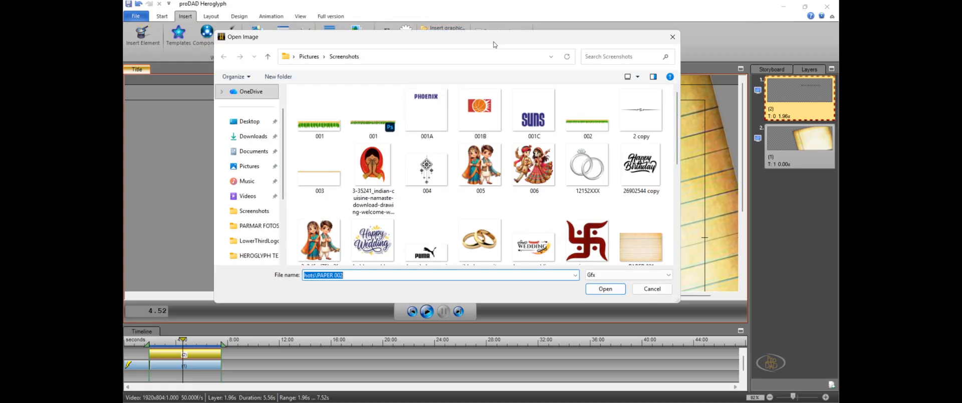
drag(515, 39, 516, 30)
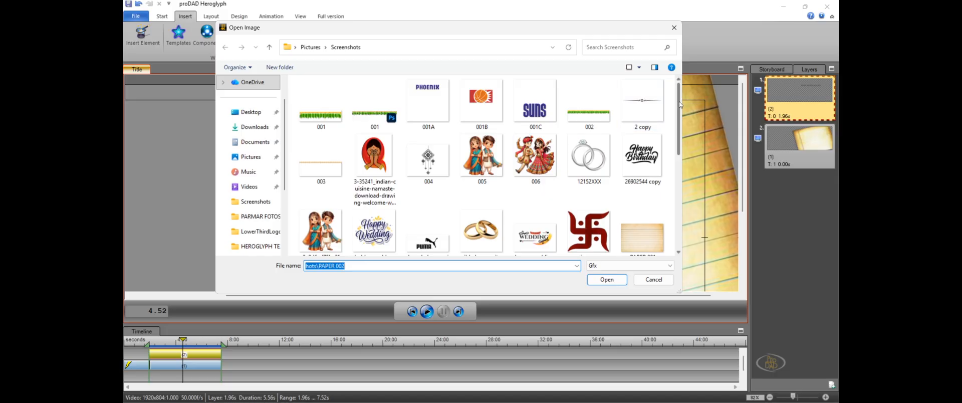
drag(680, 104, 669, 198)
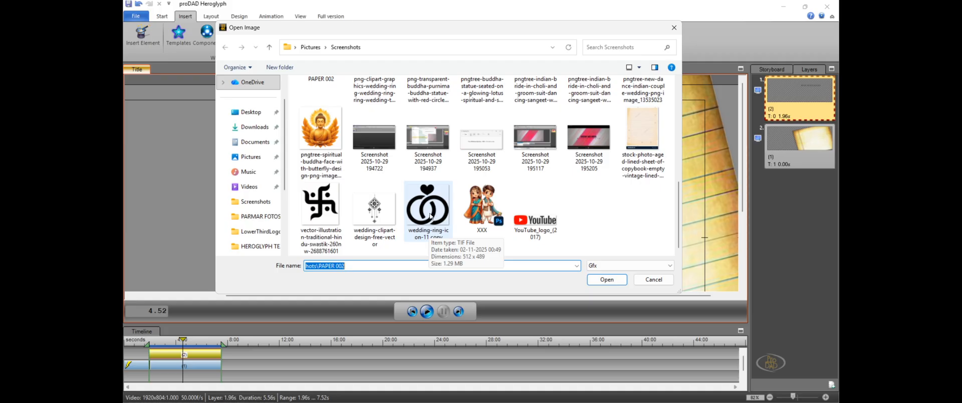
click(430, 217)
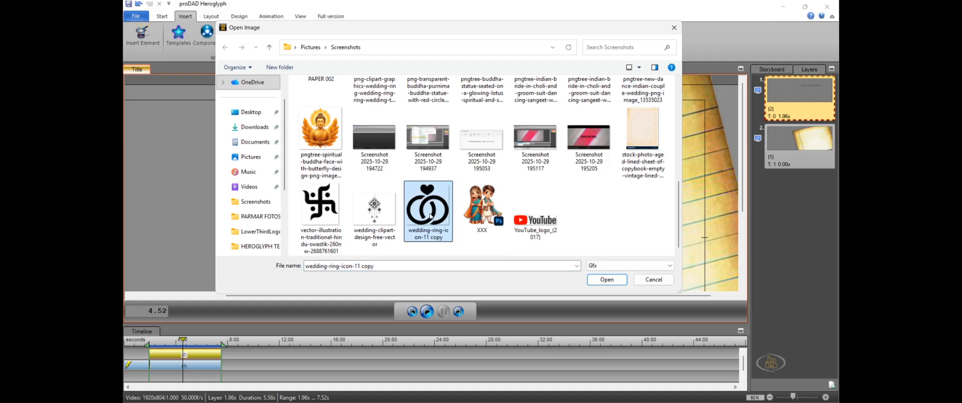
click(604, 279)
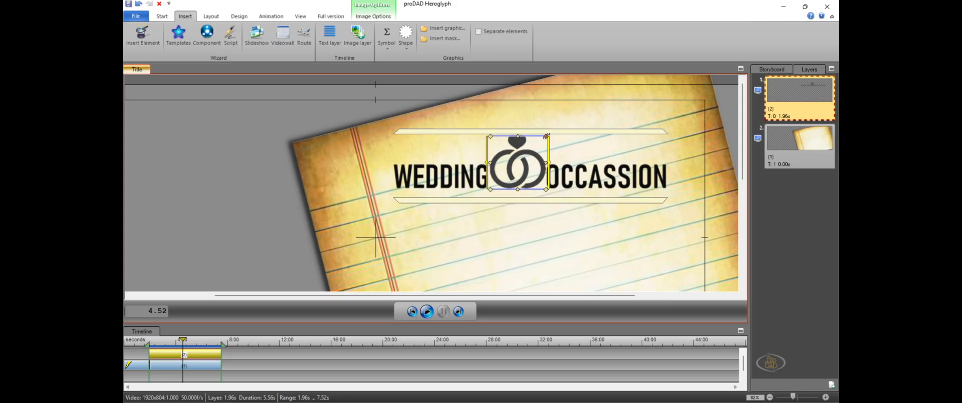
Scale the ring icon down to roughly the height of the letters and lower it slightly to line up with the text
drag(547, 135, 536, 165)
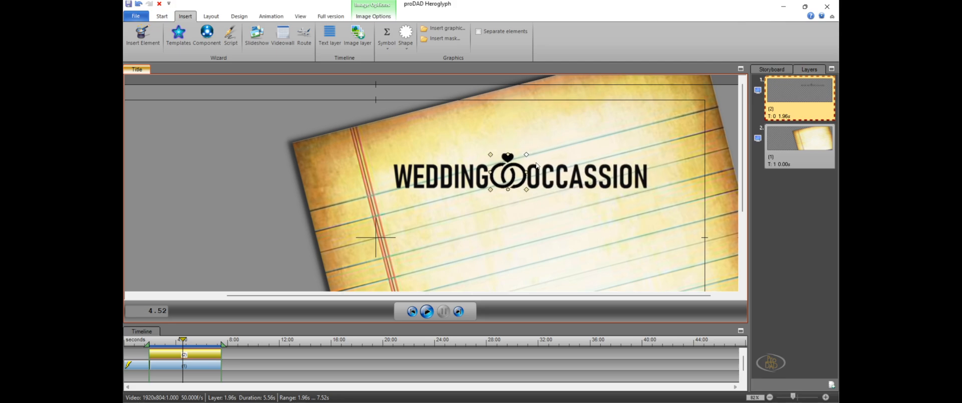
click(518, 192)
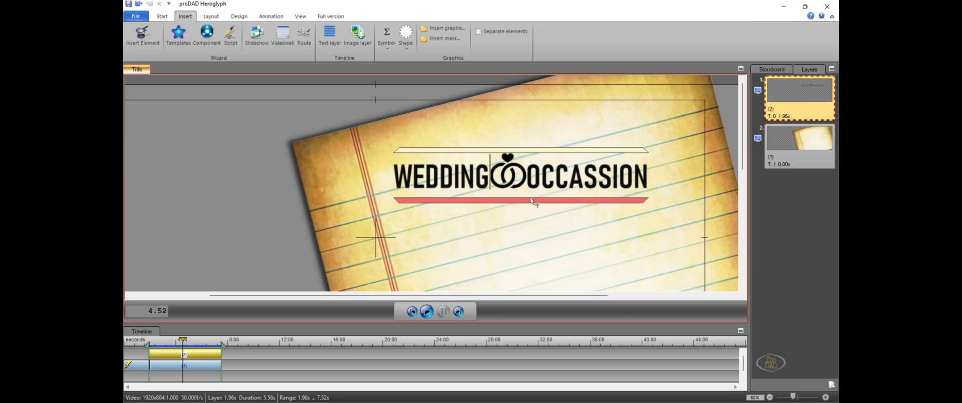
click(506, 189)
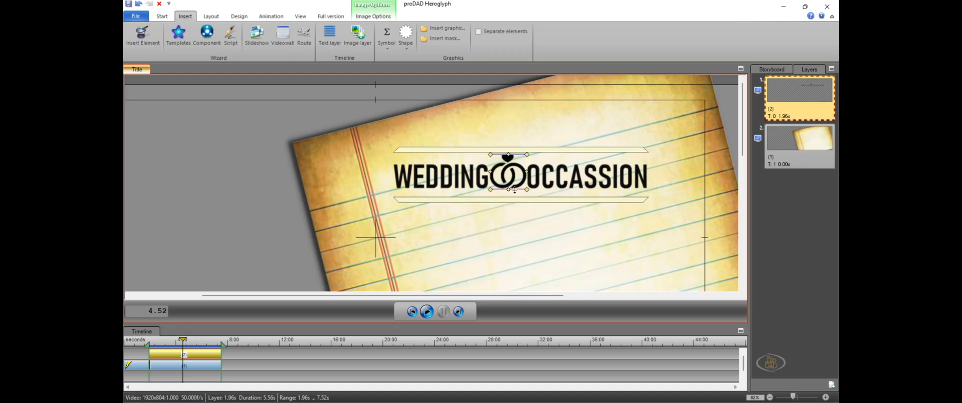
drag(514, 190, 515, 193)
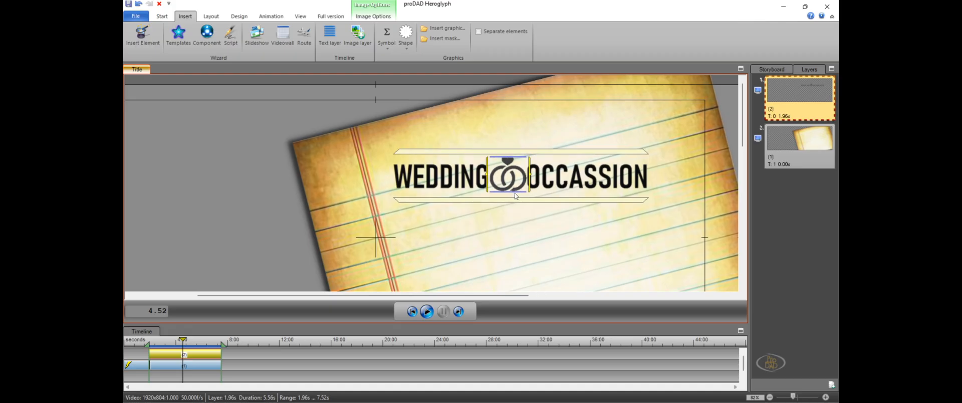
click(540, 224)
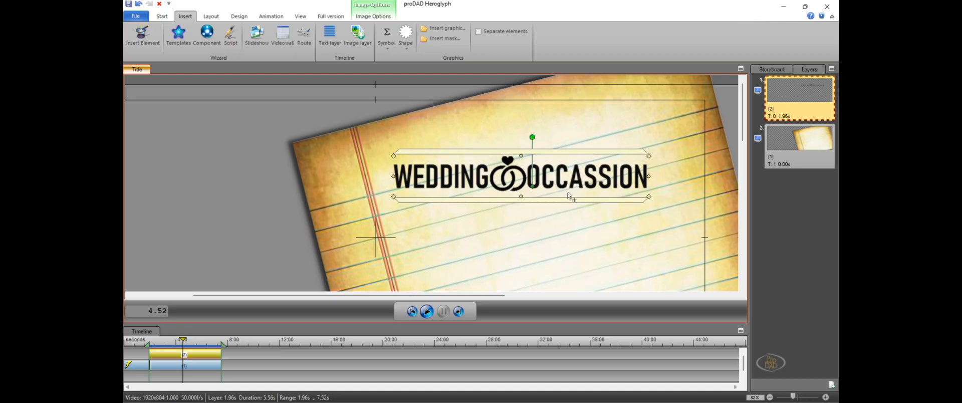
Shrink the whole title with its ring icon slightly and place it a little lower on the upper part of the paper
click(614, 171)
drag(648, 196, 630, 226)
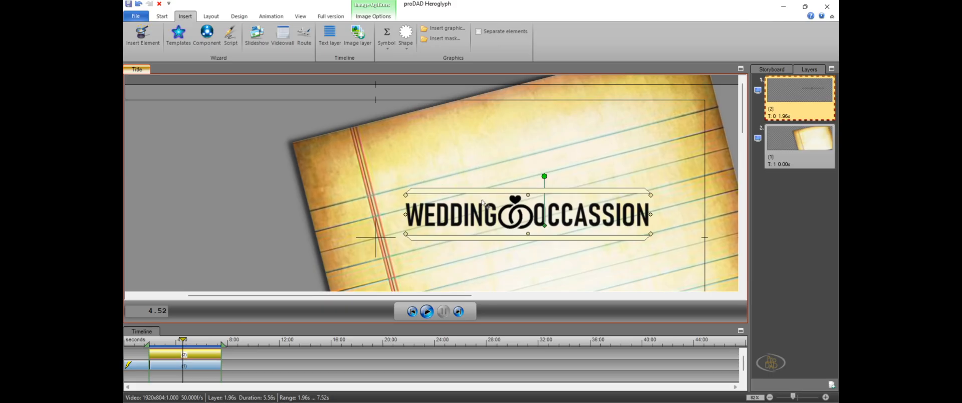
drag(489, 197, 477, 173)
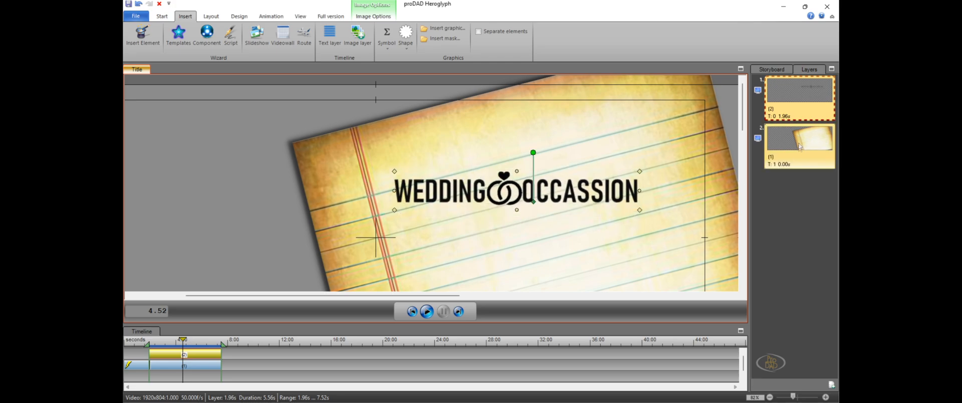
Select the paper object and check its rotation angle in the layout settings
mouse_move(800, 147)
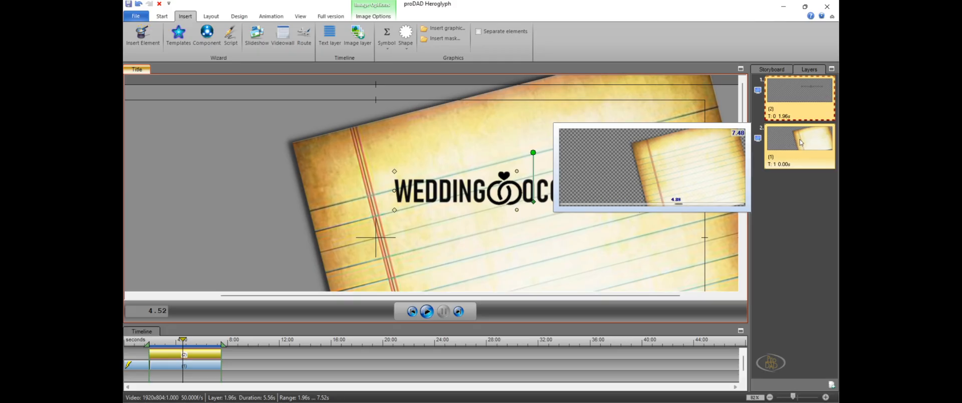
click(804, 143)
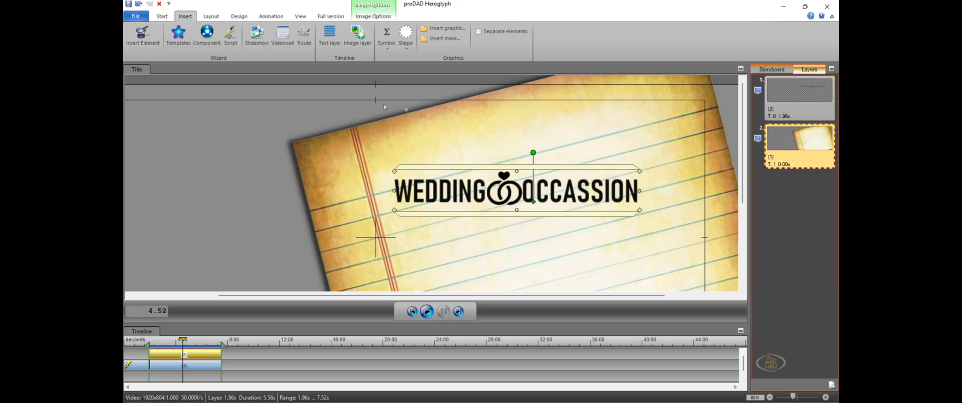
click(211, 18)
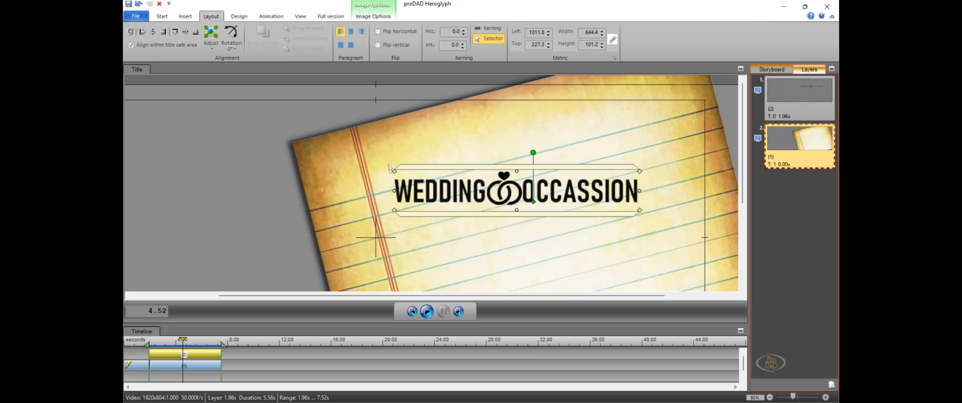
click(342, 135)
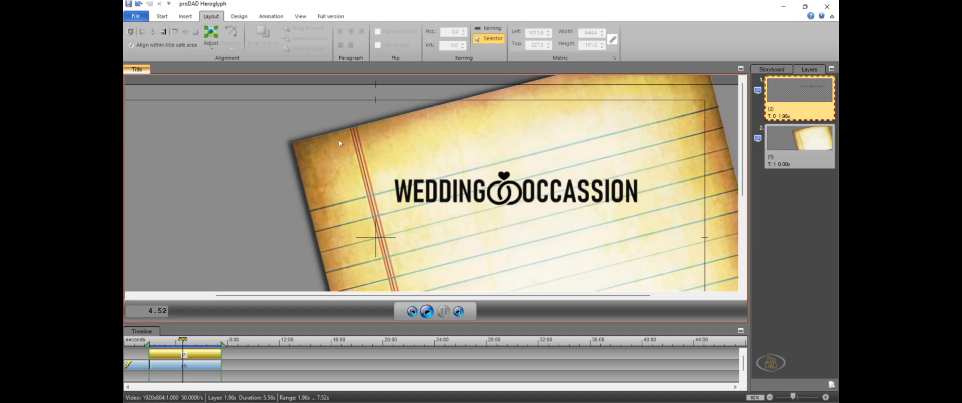
click(801, 146)
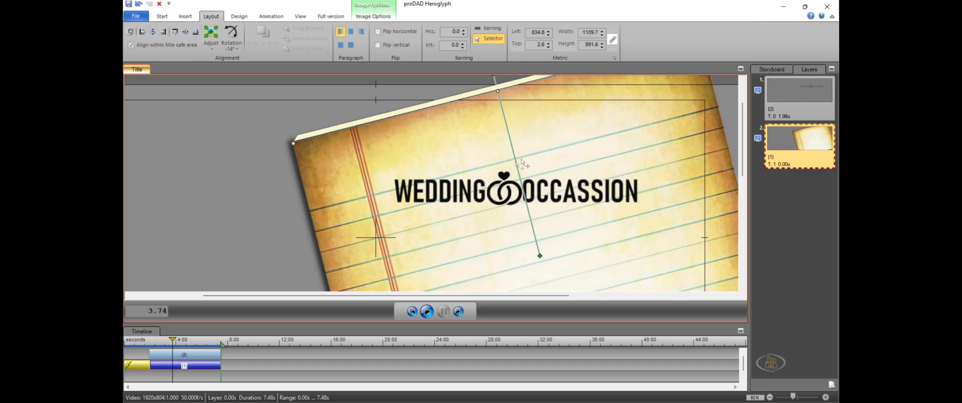
Rotate the wedding title to -14° to match the paper and move it up onto the paper's upper ruled lines
click(790, 99)
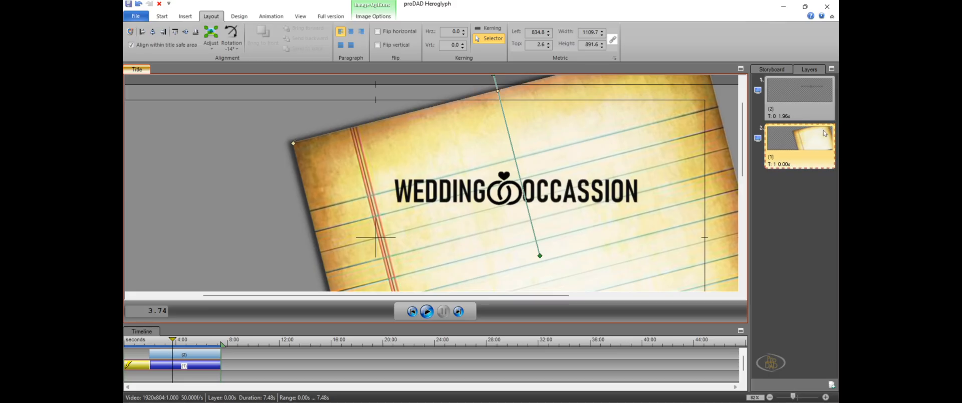
click(788, 103)
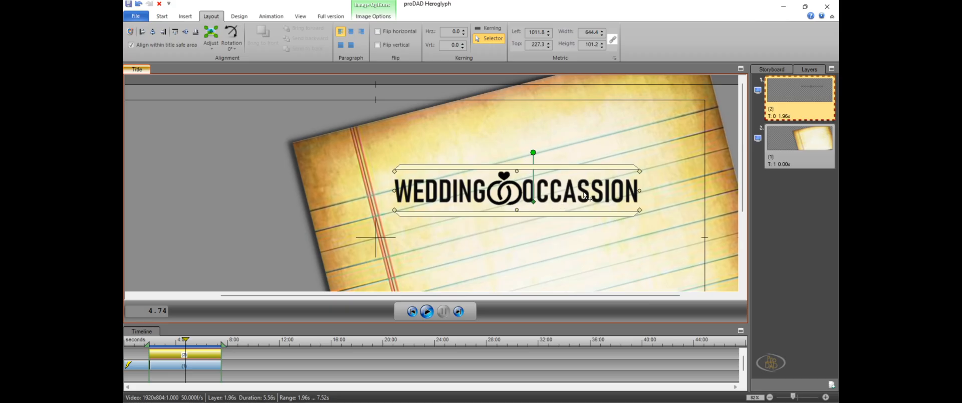
click(229, 48)
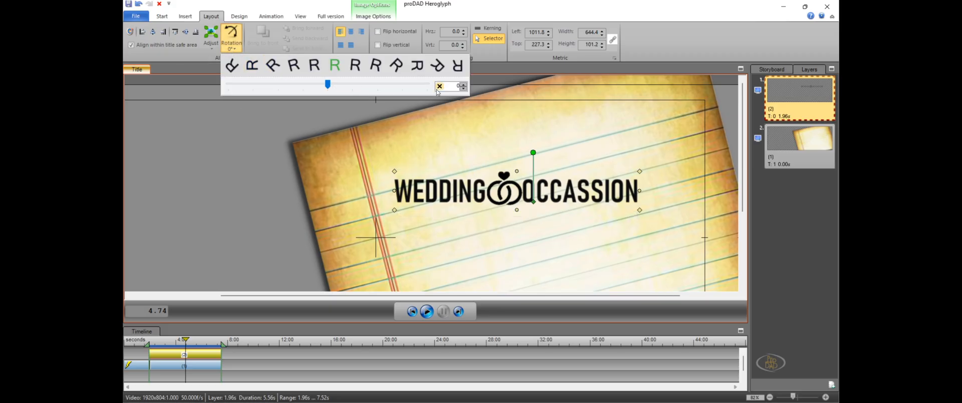
drag(450, 86, 471, 90)
text(-1)
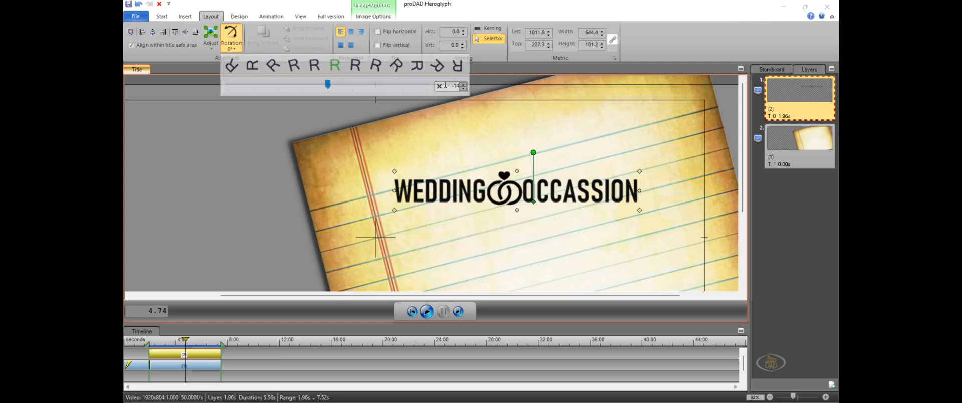
text(4)
key(Return)
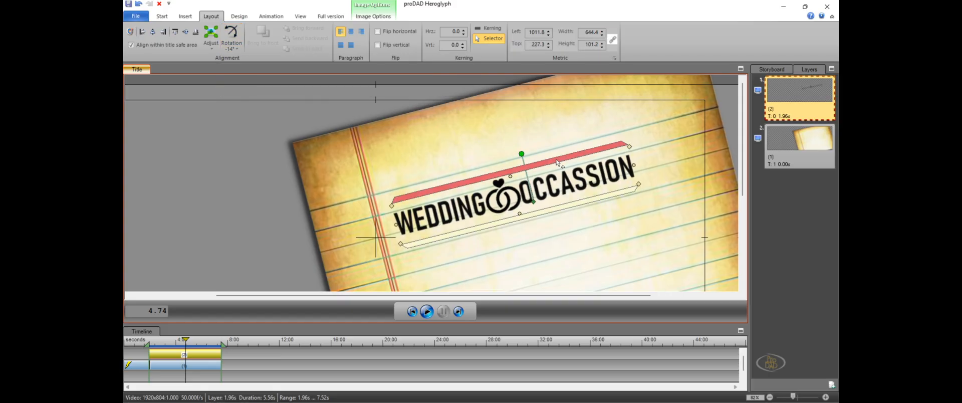
drag(556, 152, 543, 119)
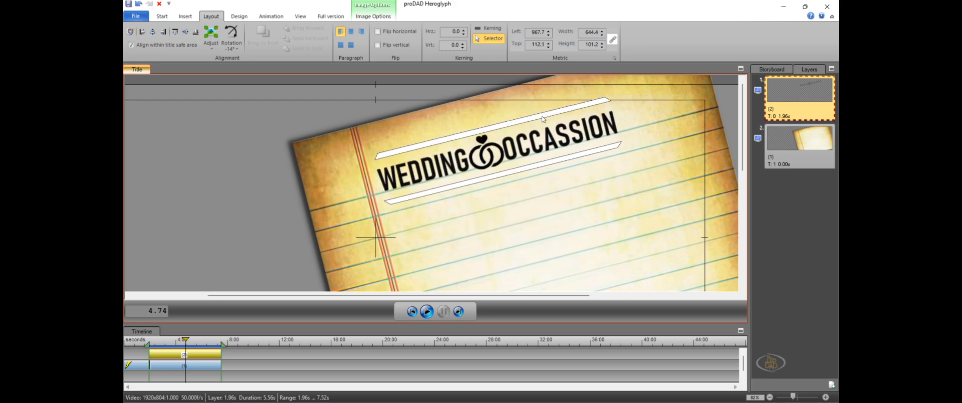
click(182, 211)
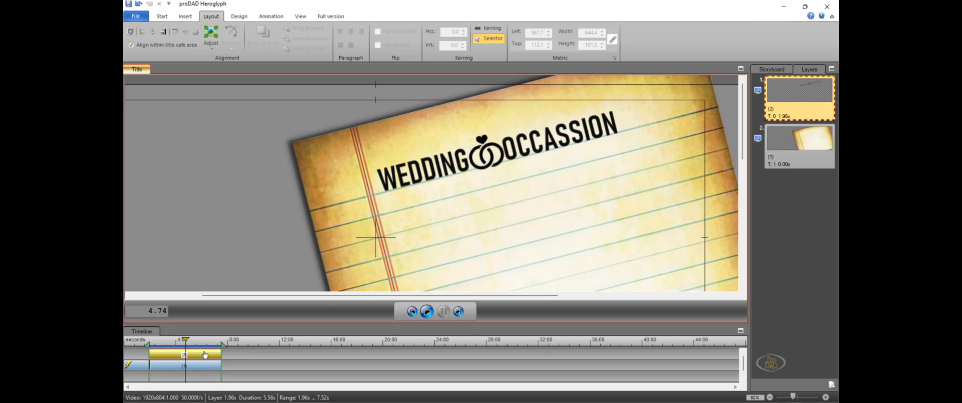
Try several fade-in effect presets on the wedding title and settle on the first letter-by-letter one
click(194, 364)
click(199, 358)
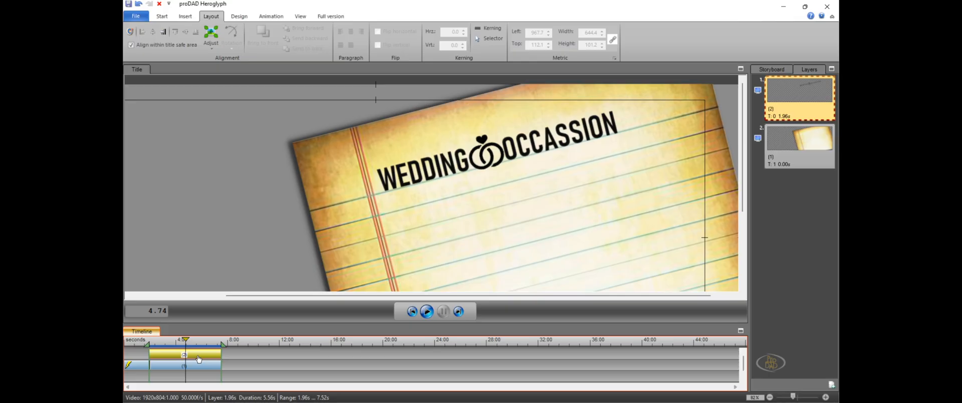
click(270, 17)
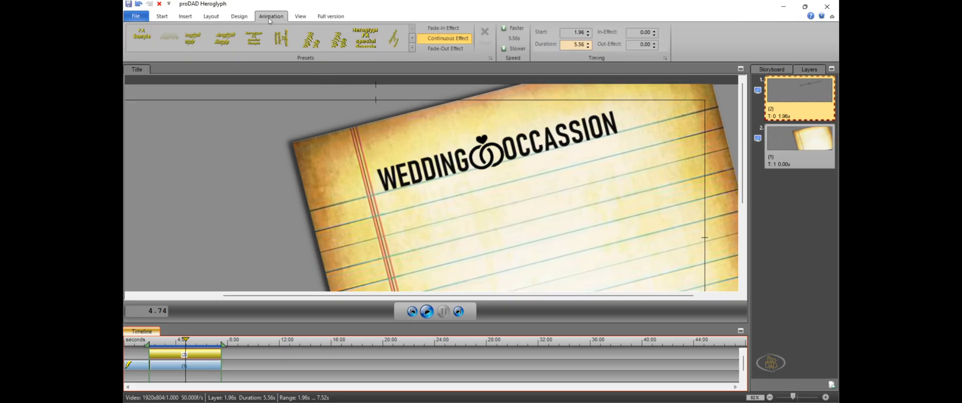
click(439, 170)
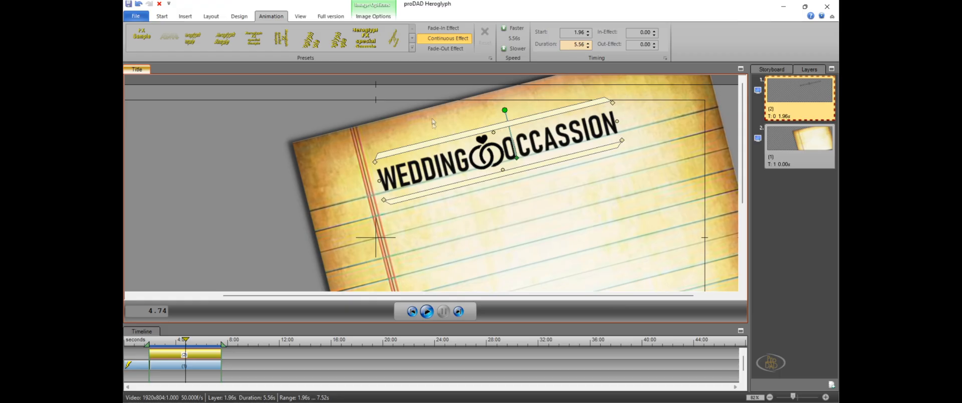
click(443, 28)
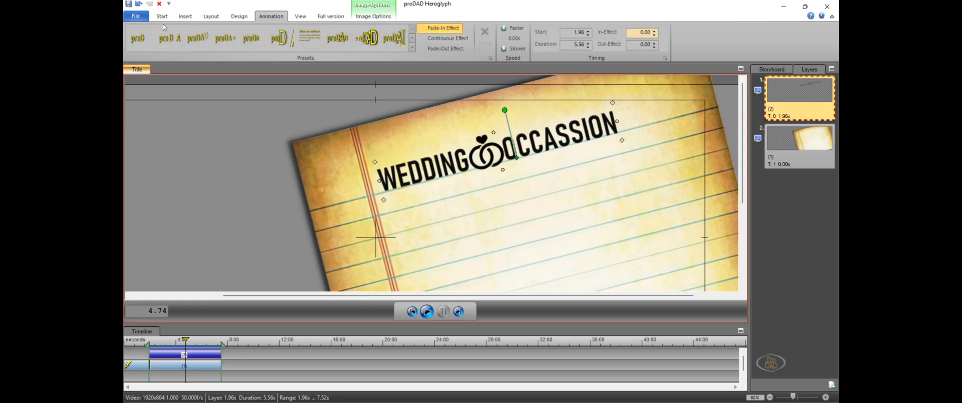
click(140, 42)
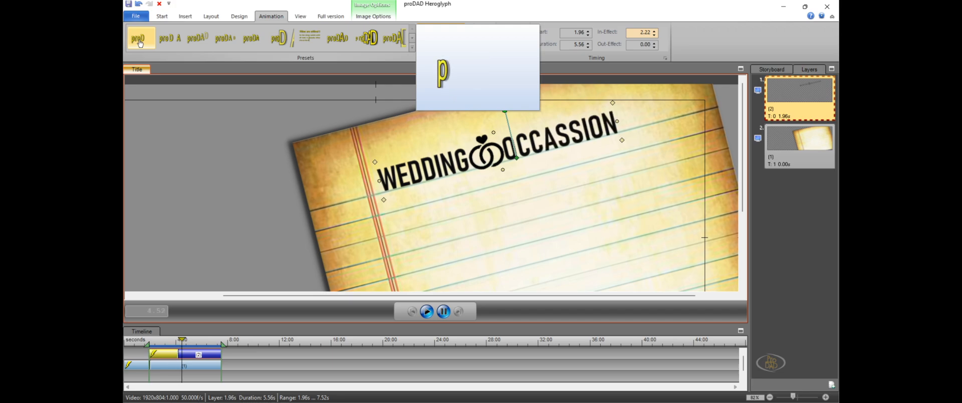
click(167, 43)
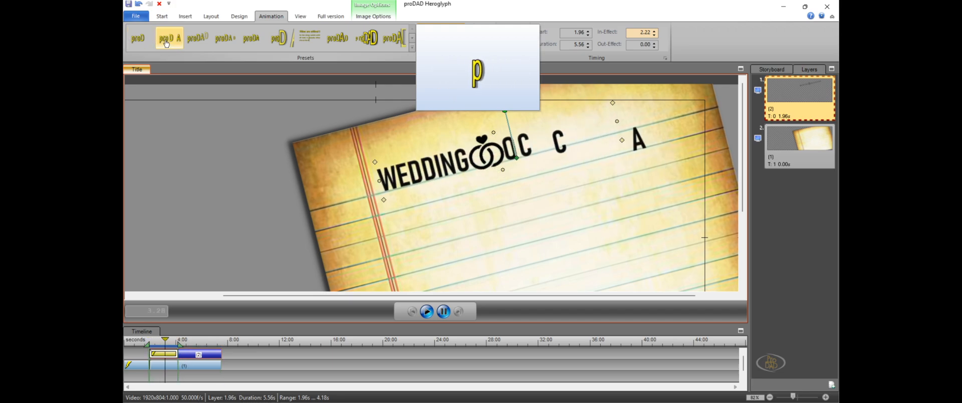
click(195, 43)
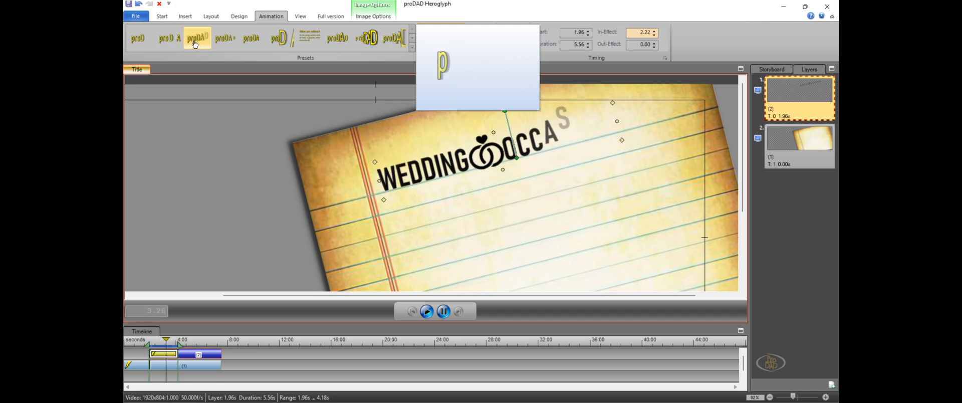
click(221, 45)
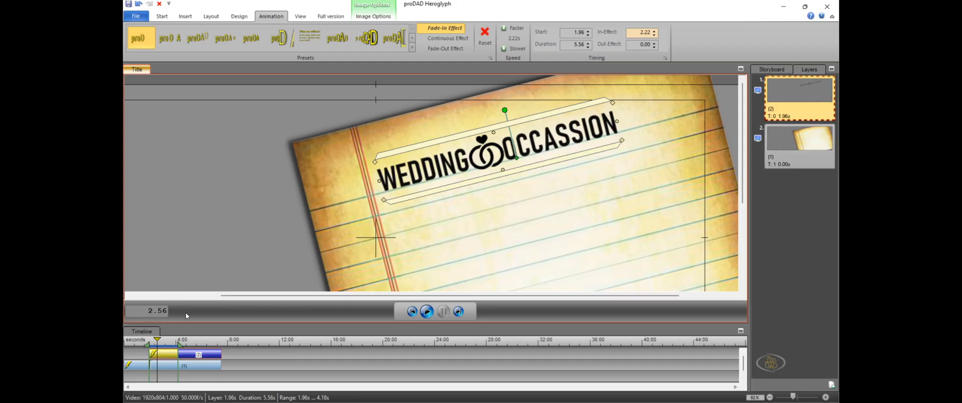
Play the animation from the start to review the paper and the title's fade-in
click(196, 368)
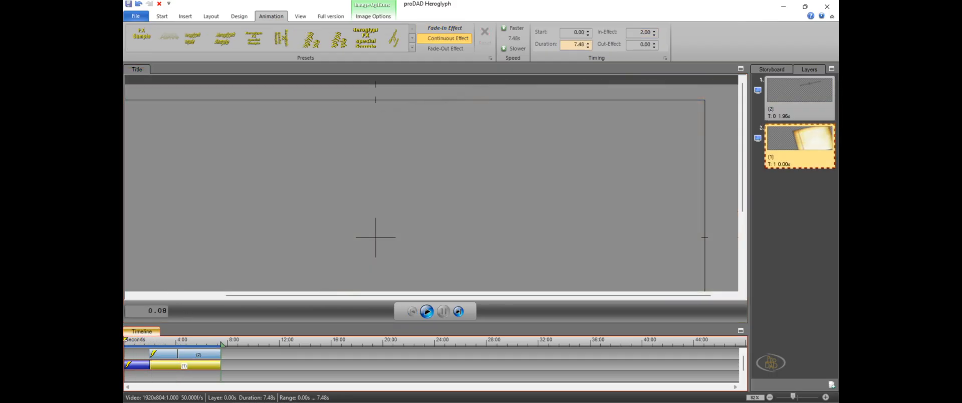
click(427, 311)
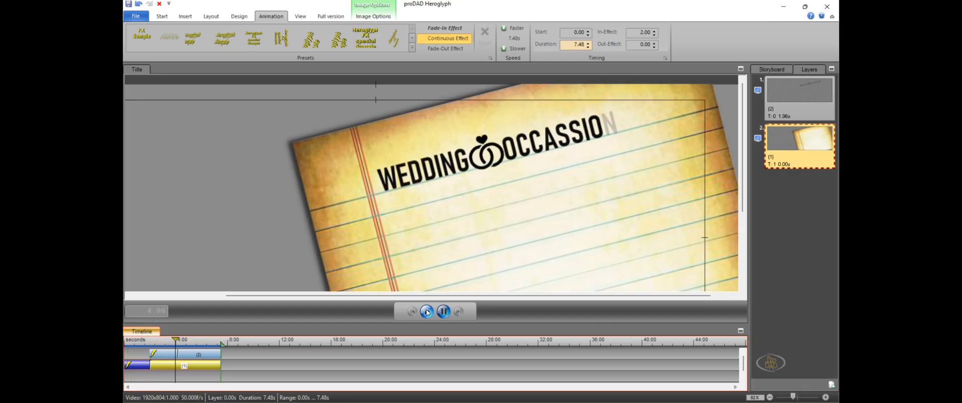
click(443, 312)
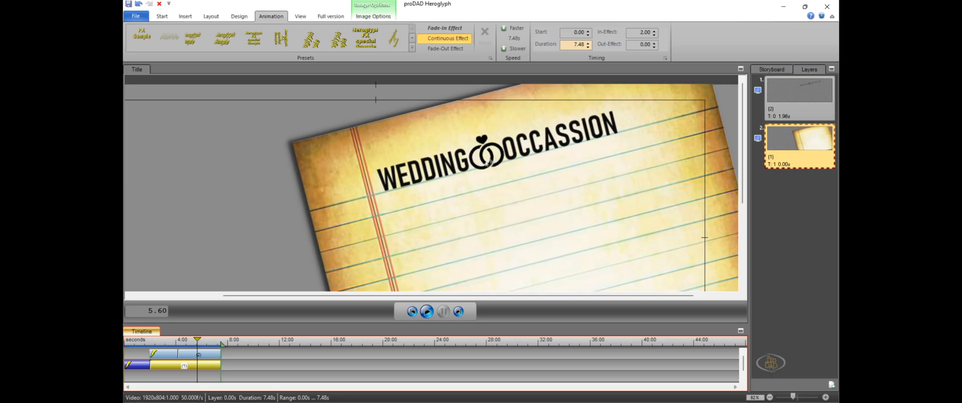
Try to copy the wedding title and paste a duplicate elsewhere in the frame
click(456, 171)
click(553, 139)
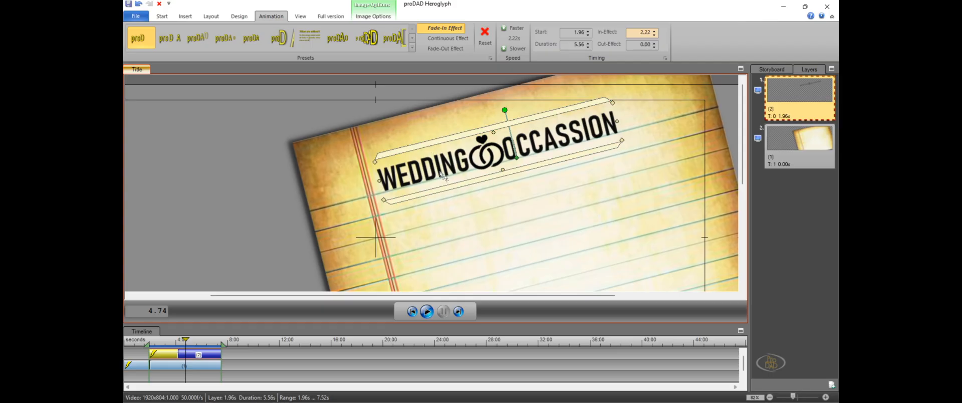
right_click(443, 143)
click(473, 170)
click(523, 229)
right_click(522, 224)
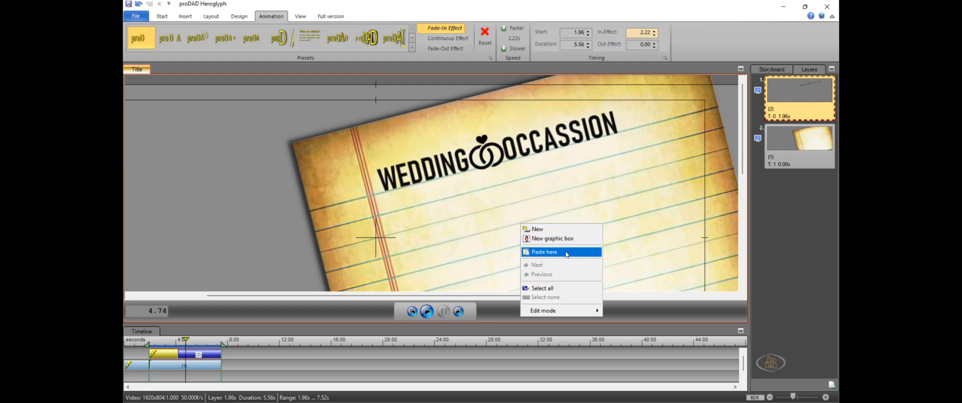
click(567, 254)
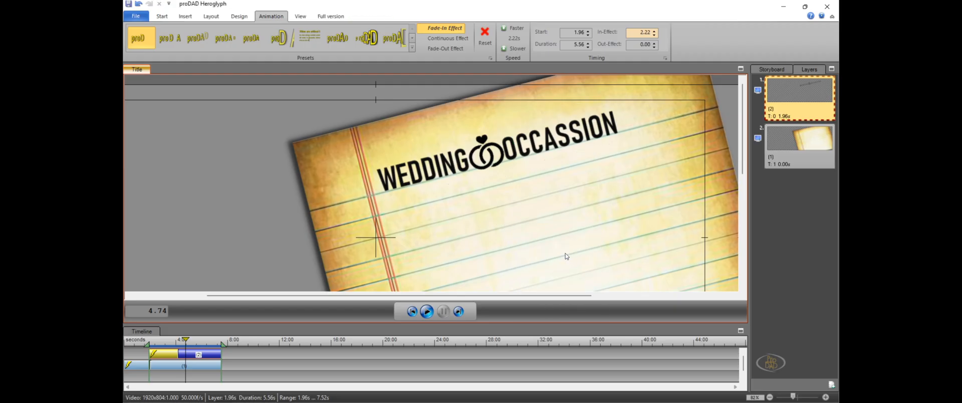
right_click(242, 194)
click(276, 218)
Copy the wedding title with its ring icon and place the pasted duplicate directly below the original
click(787, 107)
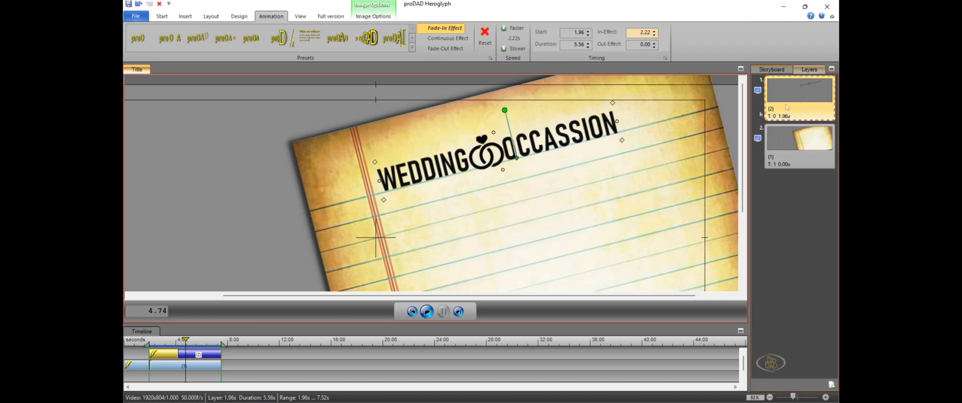
right_click(562, 191)
click(585, 219)
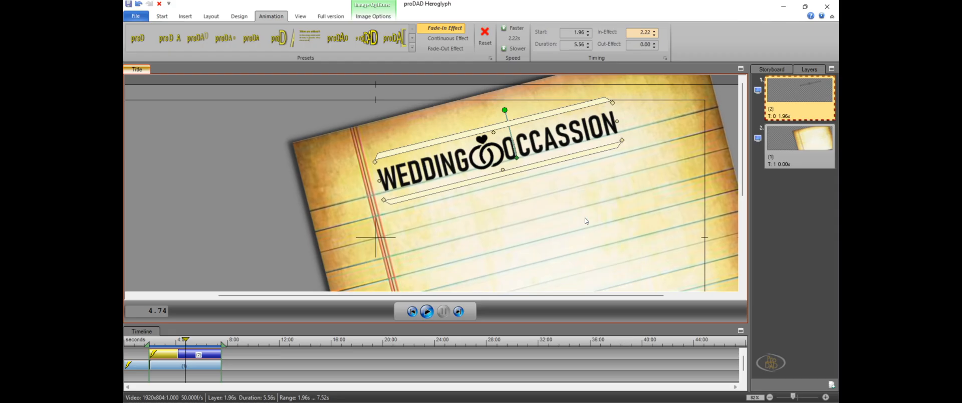
right_click(506, 155)
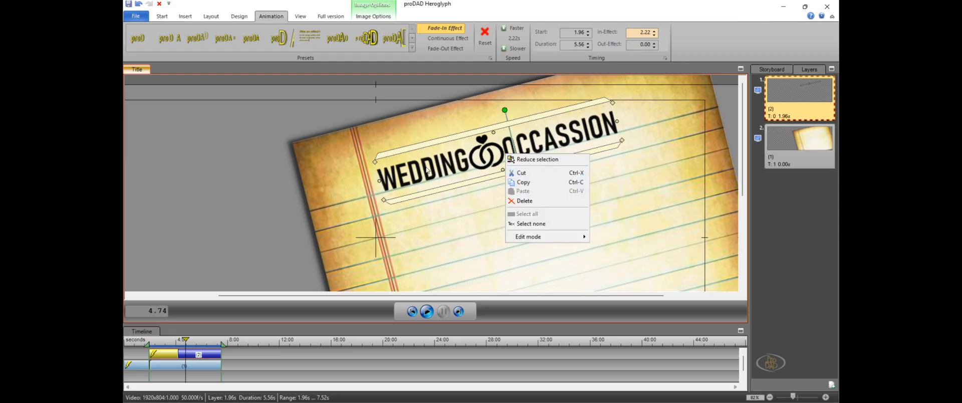
right_click(427, 169)
click(440, 195)
right_click(499, 221)
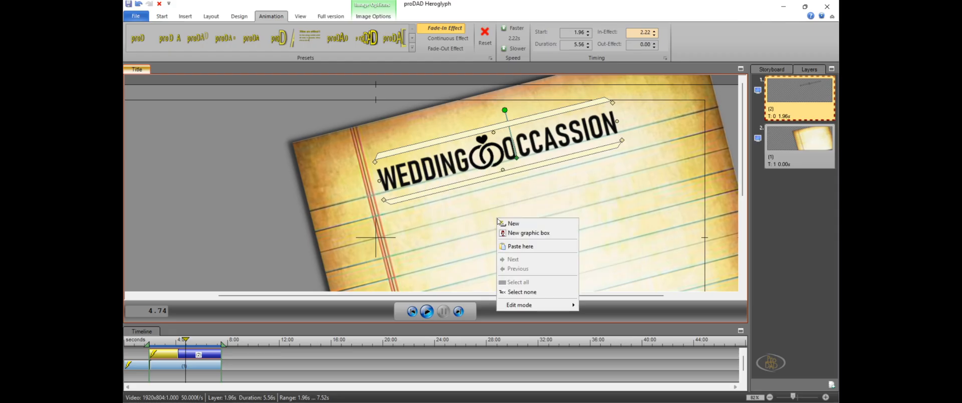
click(526, 246)
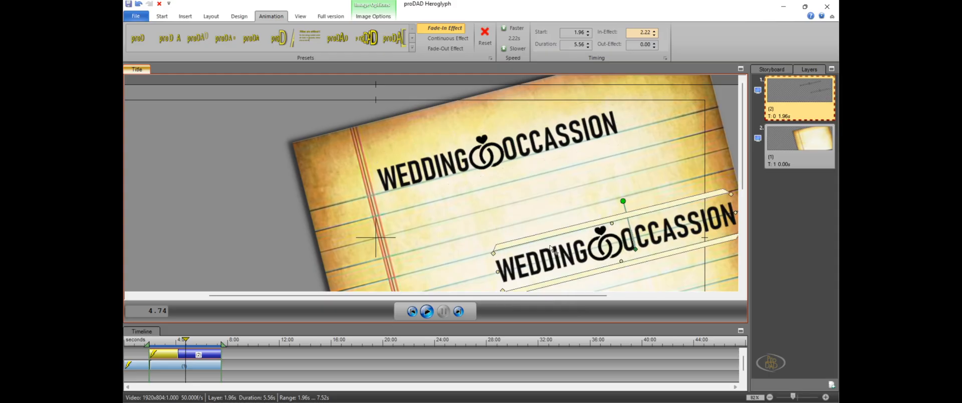
drag(552, 248, 475, 215)
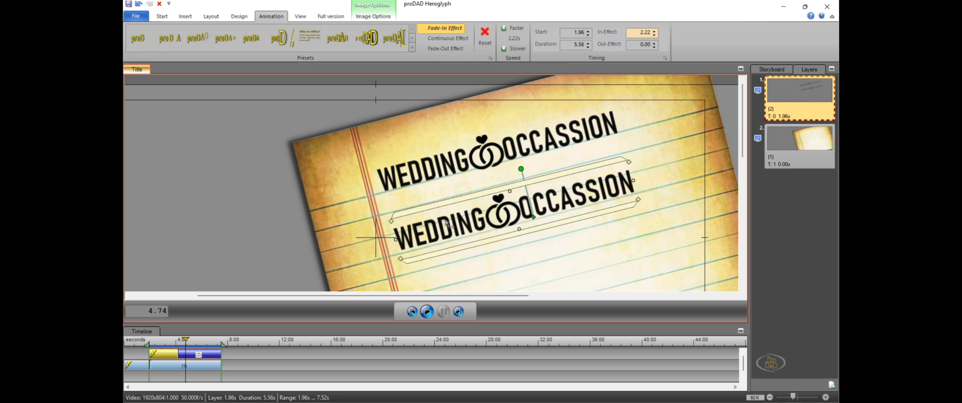
Change the font of the duplicated title to Akshar
click(160, 19)
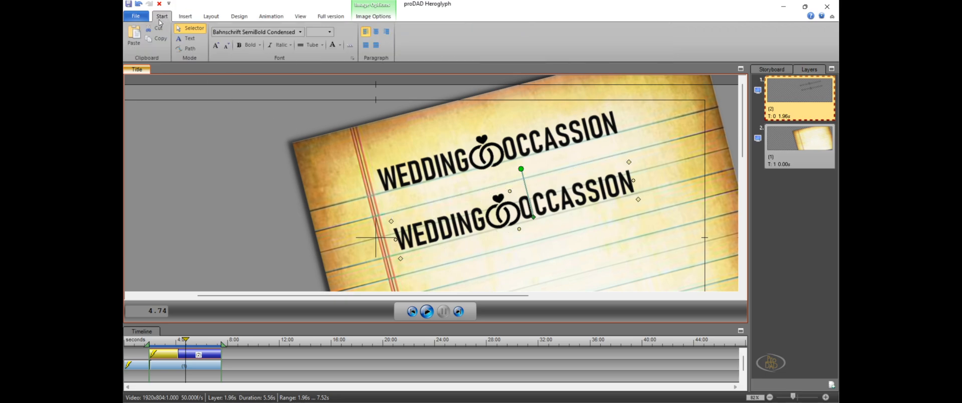
click(279, 32)
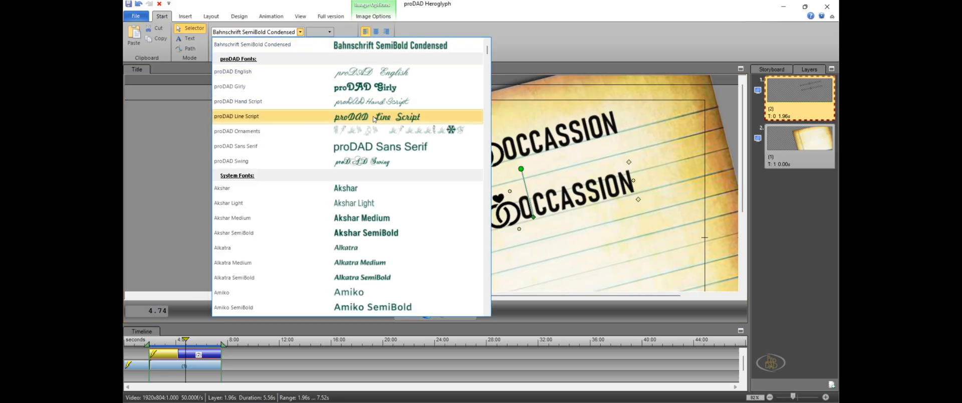
click(362, 189)
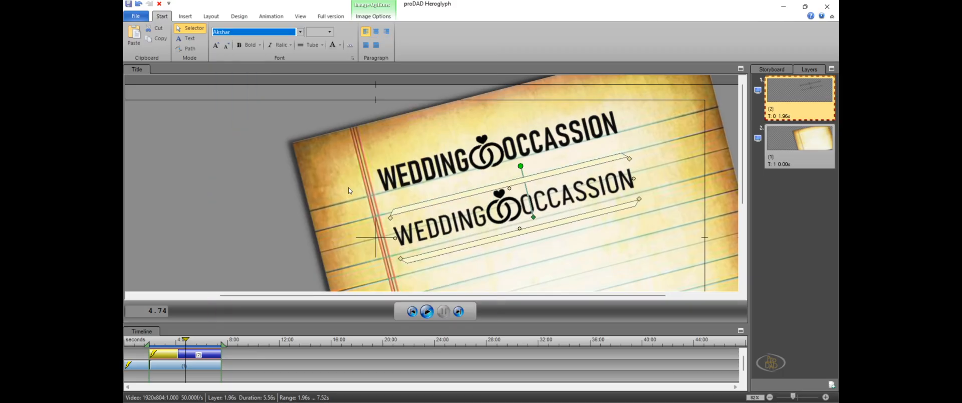
Shrink the duplicated title to about two thirds of its size and move it close beneath the original title
drag(639, 199, 616, 196)
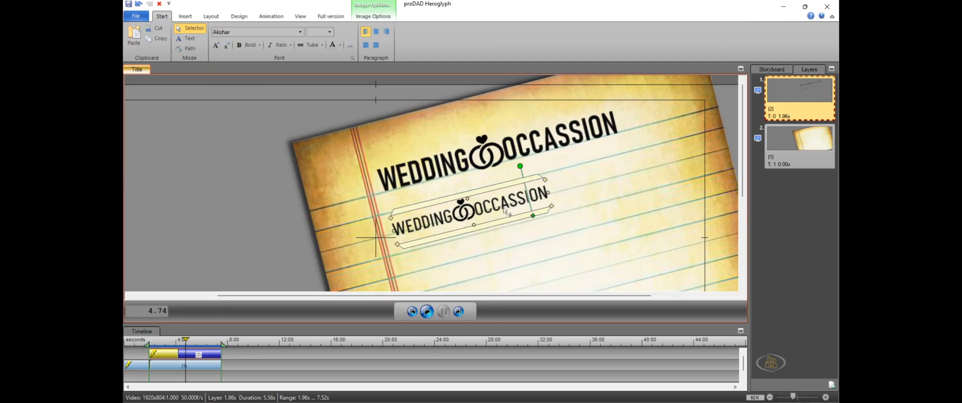
drag(505, 210, 524, 184)
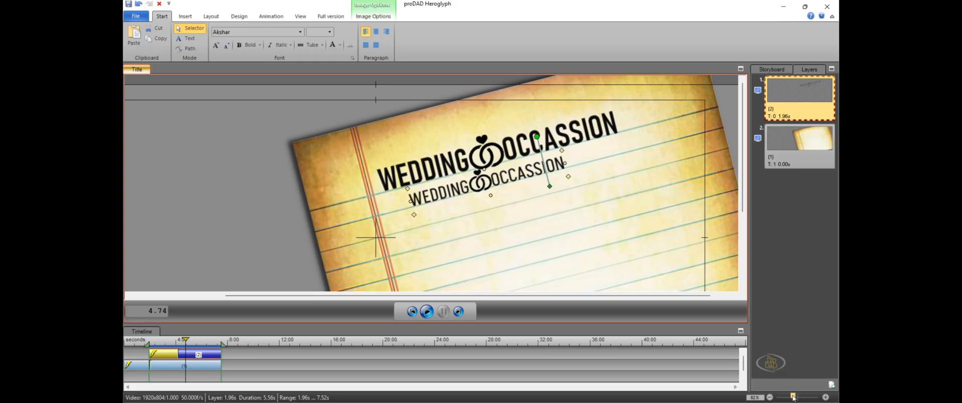
drag(795, 398, 802, 399)
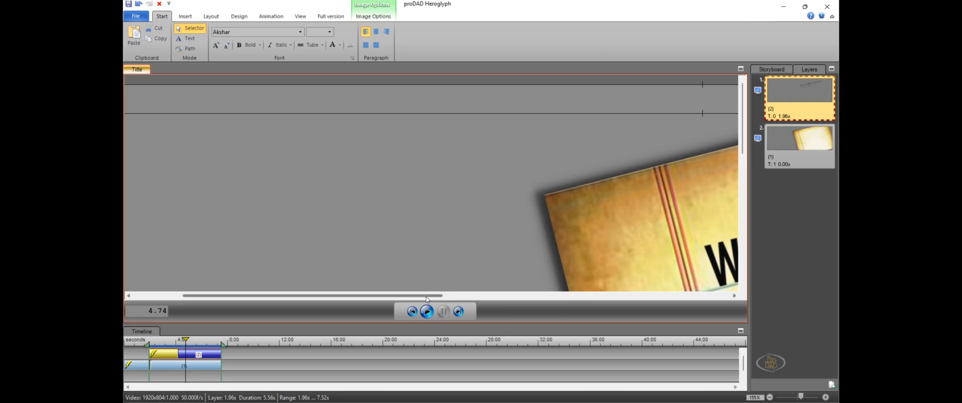
drag(428, 299, 598, 306)
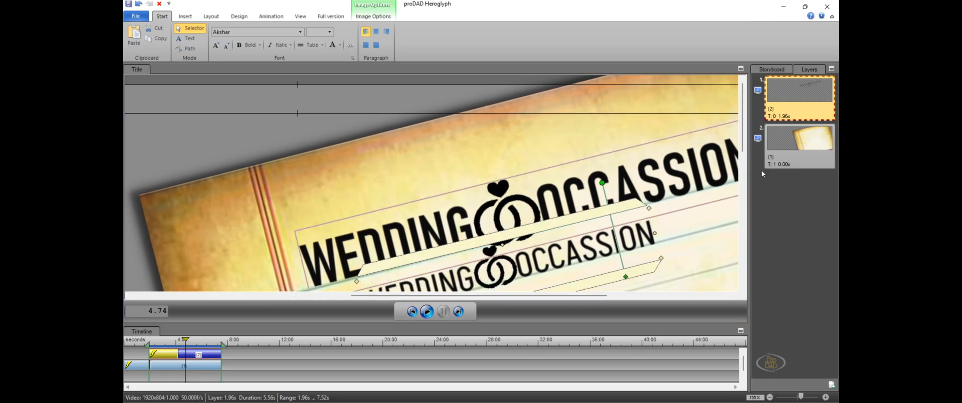
Nudge the smaller duplicated title slightly to the left beneath the original wedding title
drag(745, 128, 744, 148)
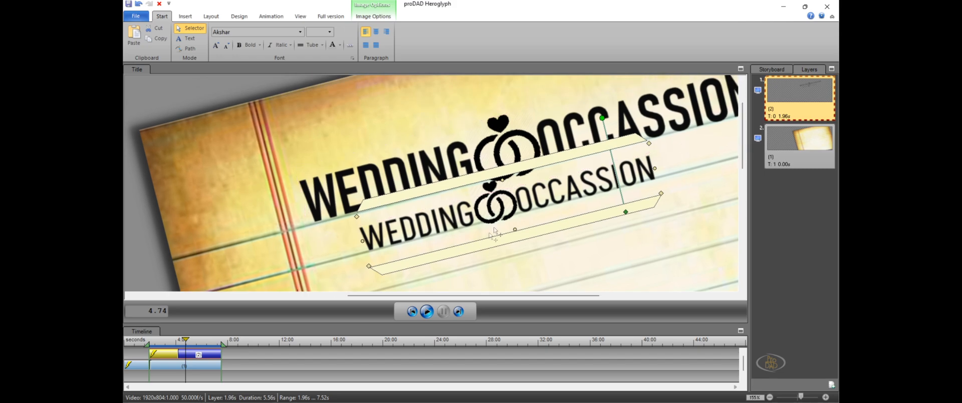
drag(494, 219, 485, 222)
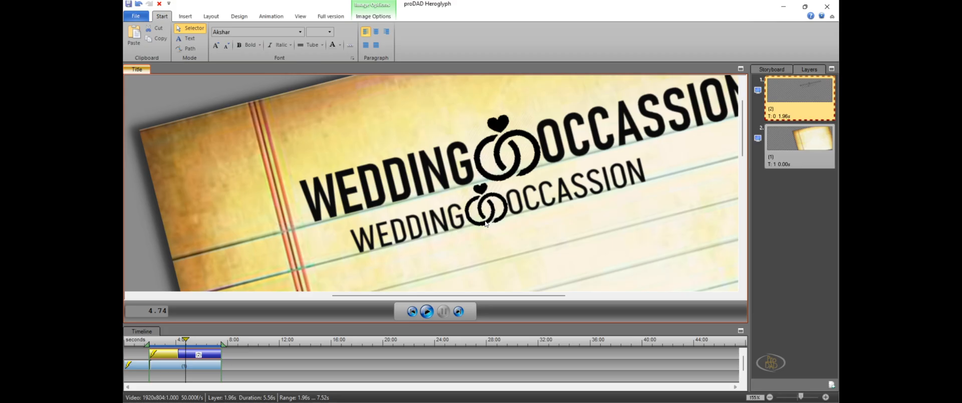
click(485, 223)
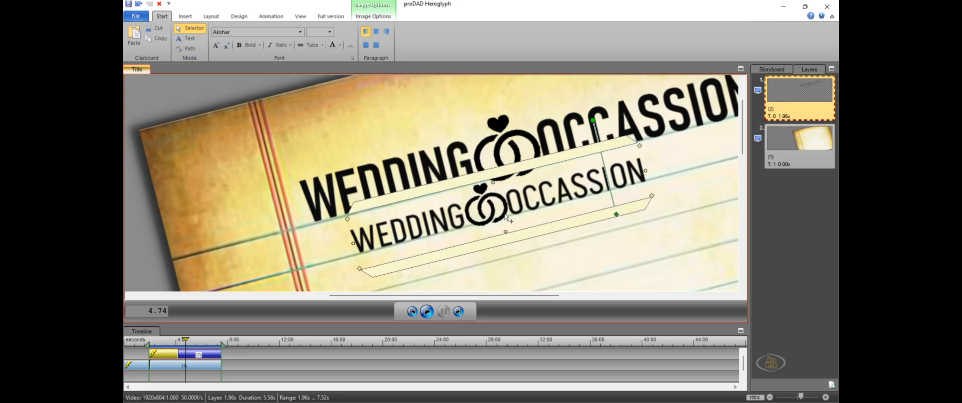
Switch the duplicated title to text editing and delete its ring icon and the word OCCASSION
right_click(544, 200)
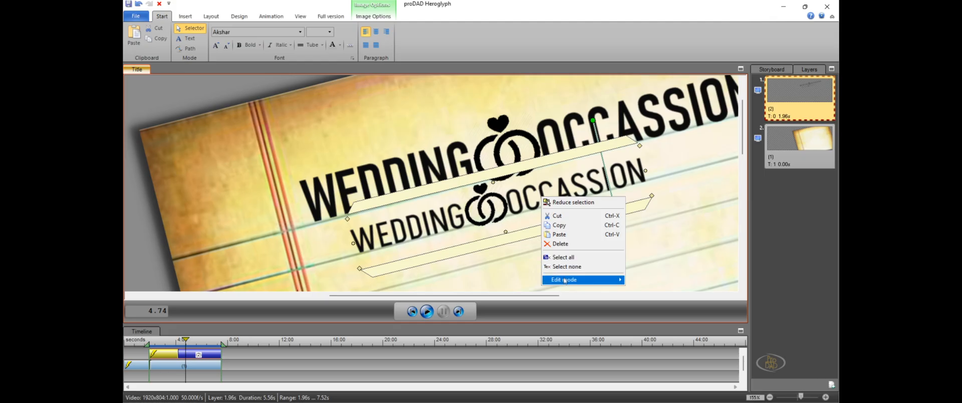
mouse_move(577, 280)
click(647, 290)
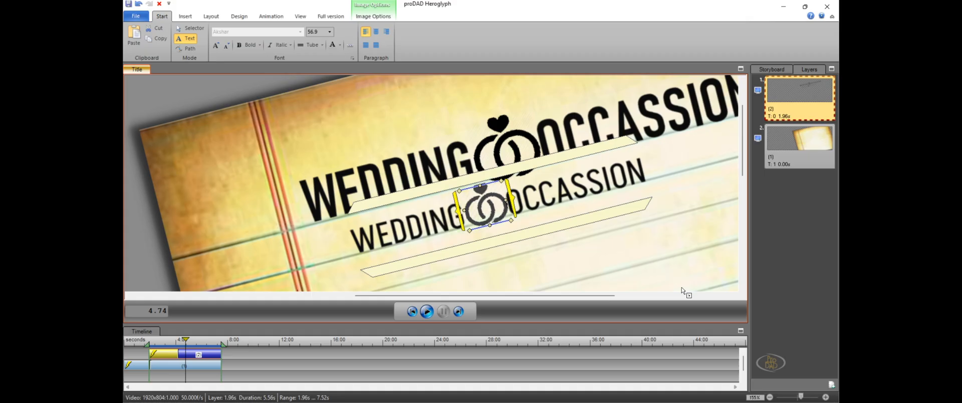
key(Left)
key(Left)
key(Left)
key(Left)
key(Left)
key(Left)
key(Left)
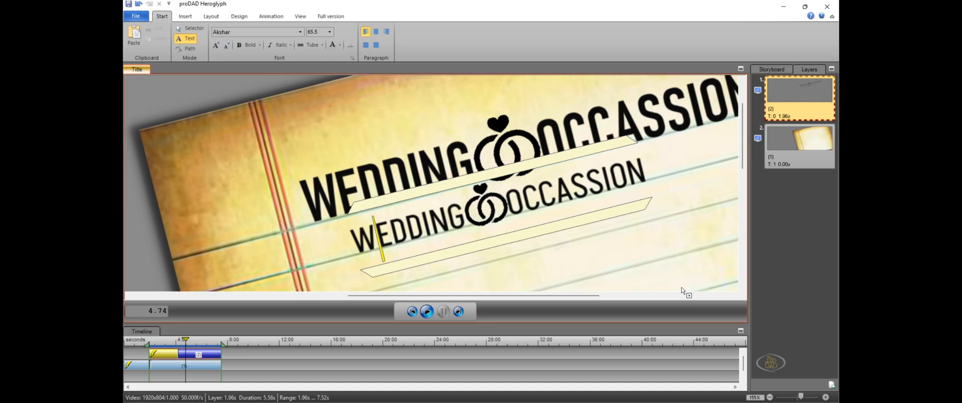
key(Left)
key(shift+Right)
key(shift+Right)
key(shift+Right)
key(shift+Right)
key(shift+Right)
key(shift+Right)
key(shift+Right)
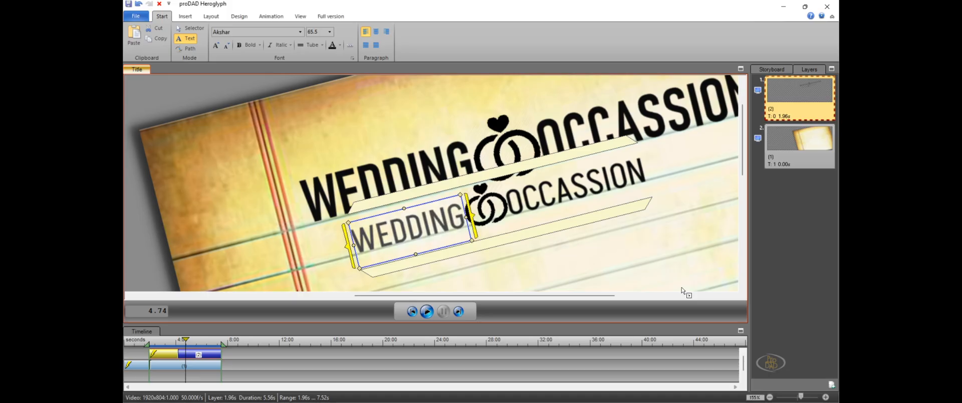
key(Right)
key(Delete)
key(Delete)
key(Delete)
key(Delete)
key(Delete)
key(Delete)
key(Delete)
key(Delete)
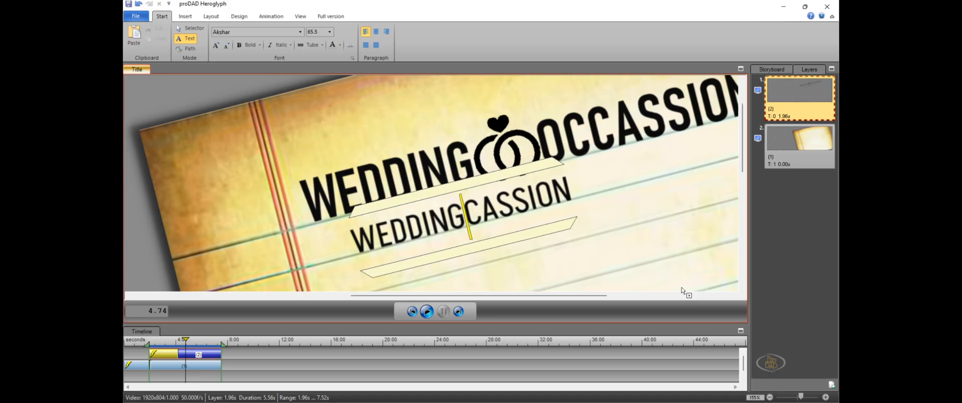
key(Delete)
key(Delete)
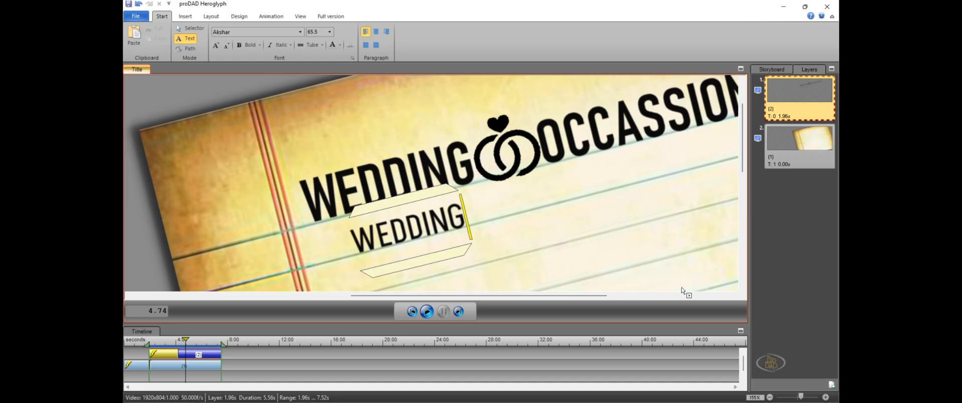
Replace the word WEDDING in the second line with the two family surnames joined by AND and followed by FAMILY
key(shift+Left)
key(shift+Left)
key(shift+Left)
key(shift+Left)
key(shift+Left)
key(shift+Left)
key(shift+Left)
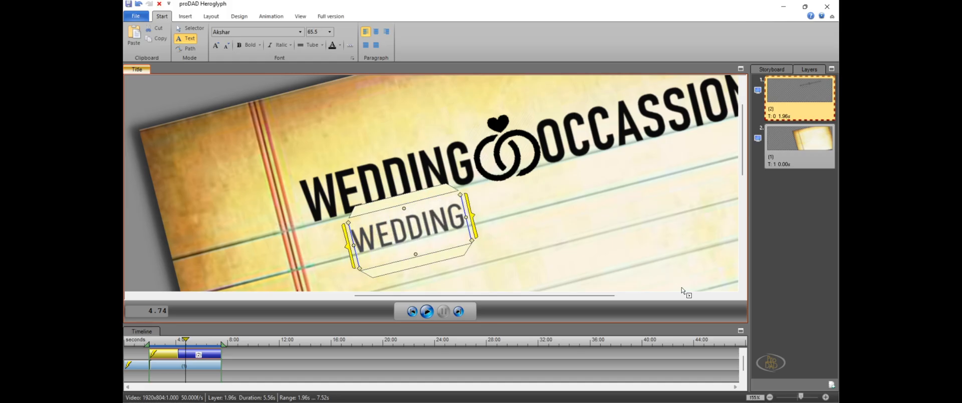
text(GAIK)
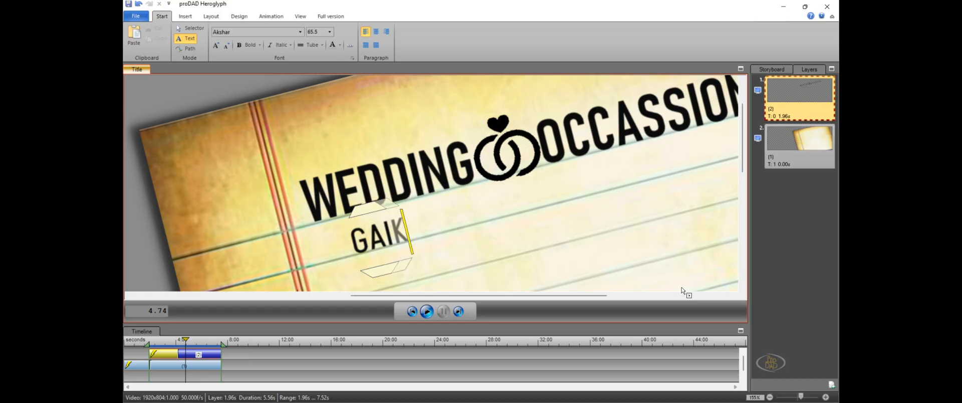
text(WAD A)
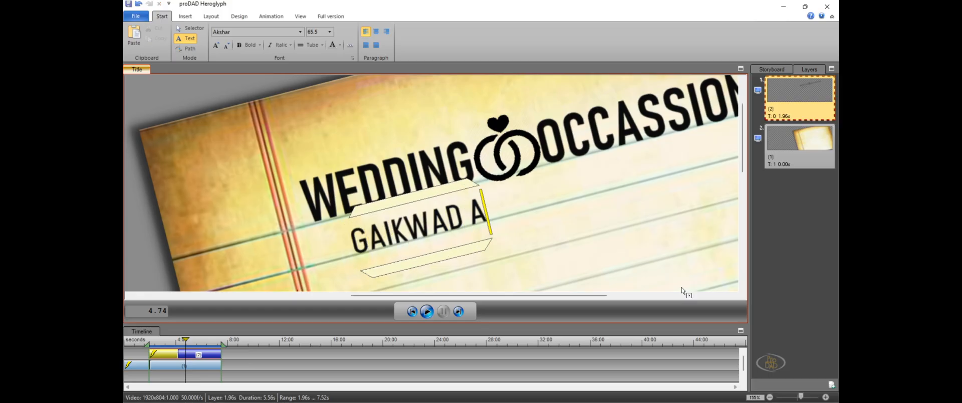
text(ND)
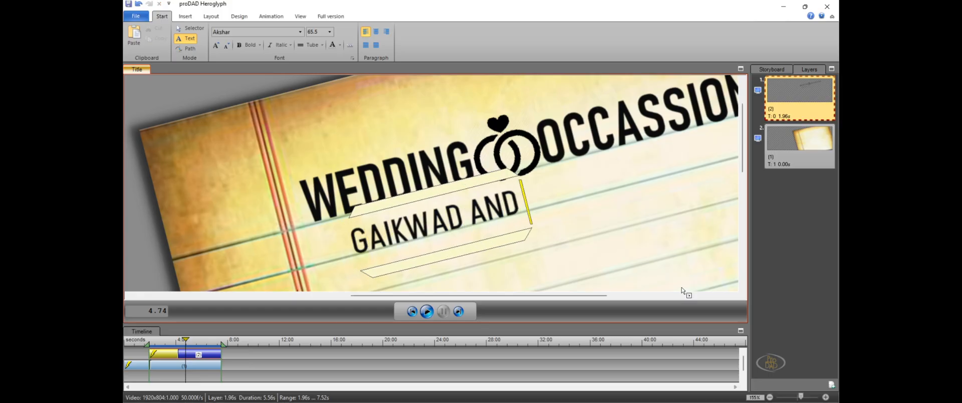
text( KHOT)
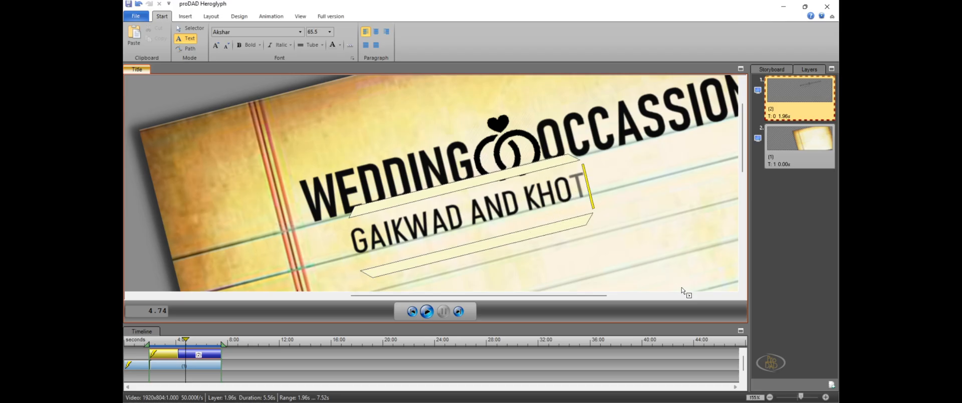
text( FA)
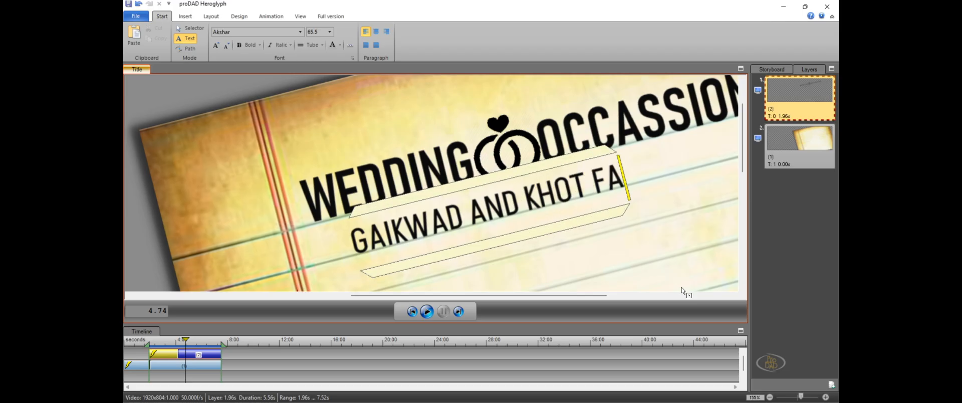
text(MILY)
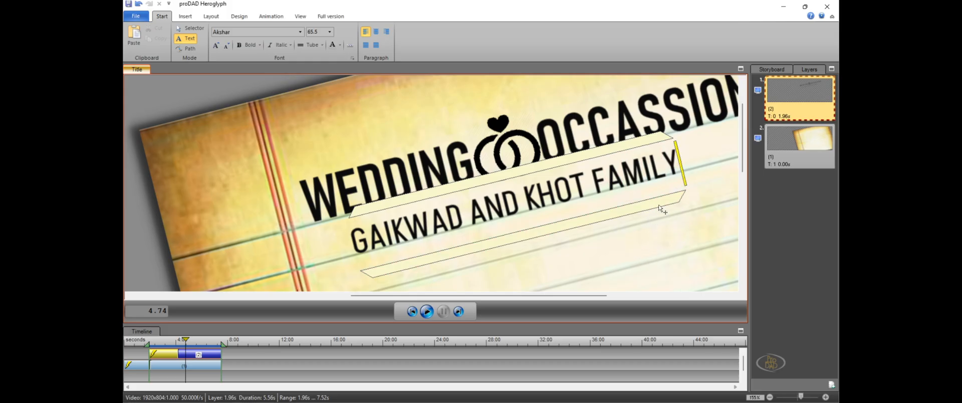
Return to object selection, scale the family line down to font size 49.3 and place it just beneath the wedding title
right_click(622, 202)
mouse_move(666, 317)
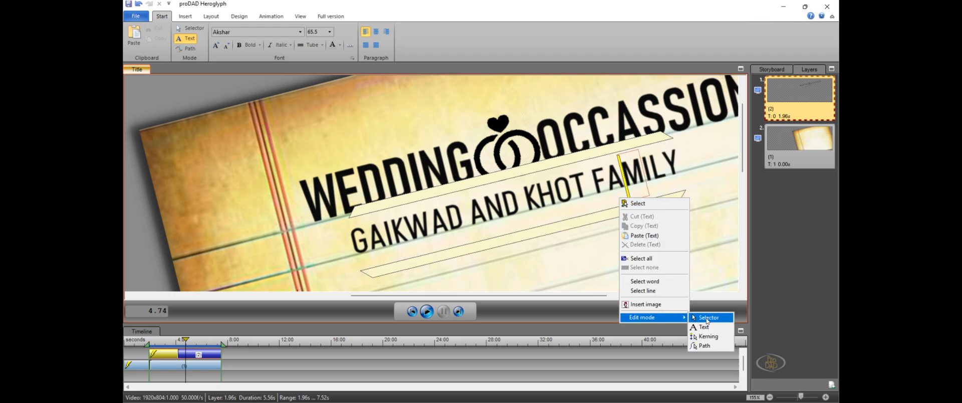
click(707, 320)
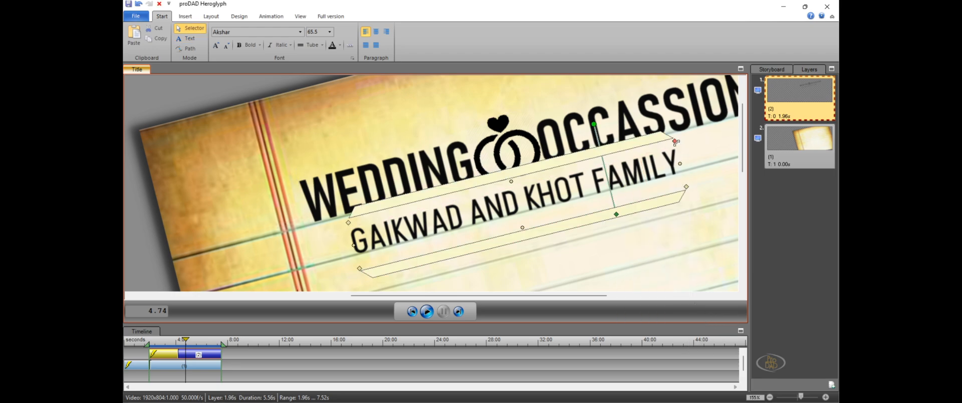
drag(675, 140, 667, 153)
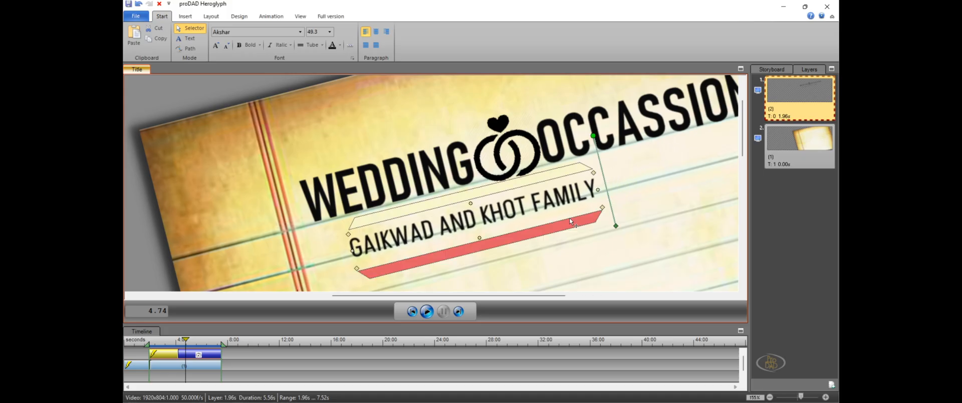
drag(567, 215, 565, 216)
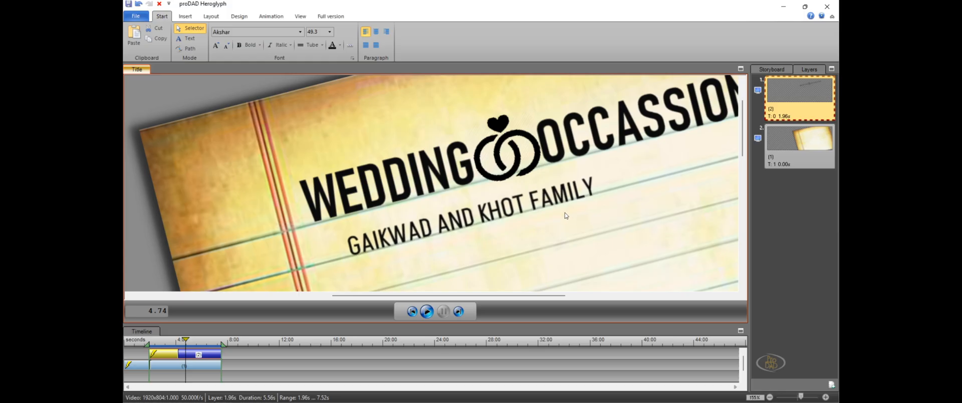
click(567, 215)
Zoom out to the whole frame and scrub the timeline to review the two title lines on the paper
drag(801, 399, 789, 399)
drag(673, 296, 465, 296)
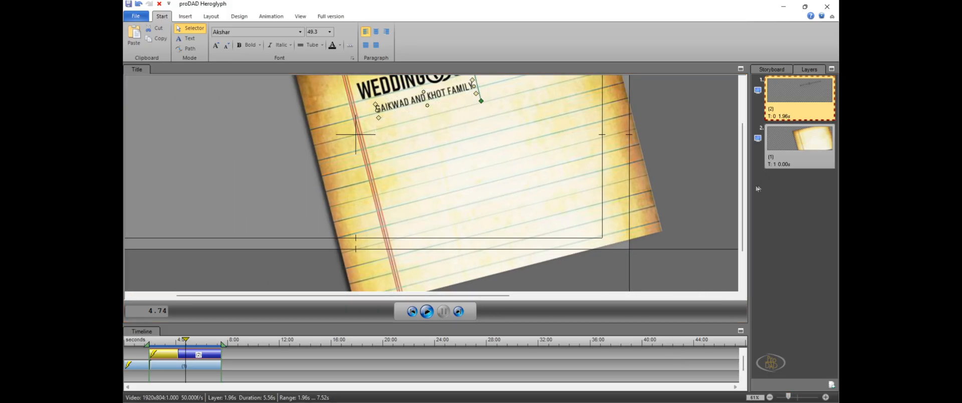
drag(743, 188, 738, 151)
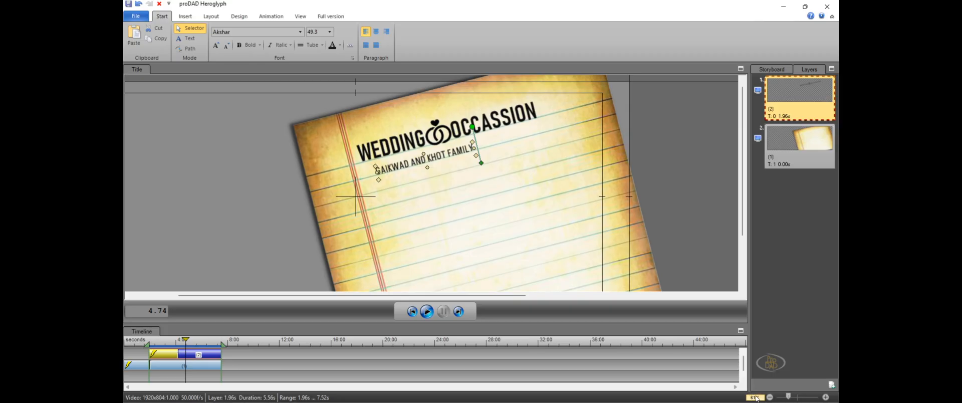
click(756, 397)
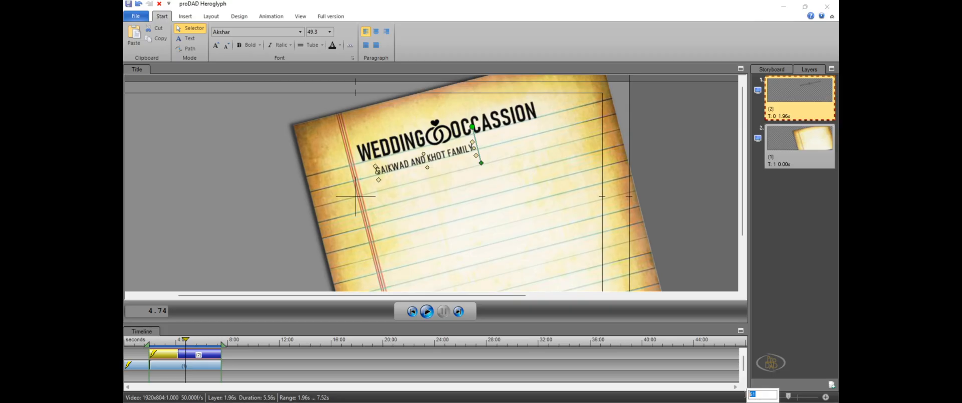
key(Return)
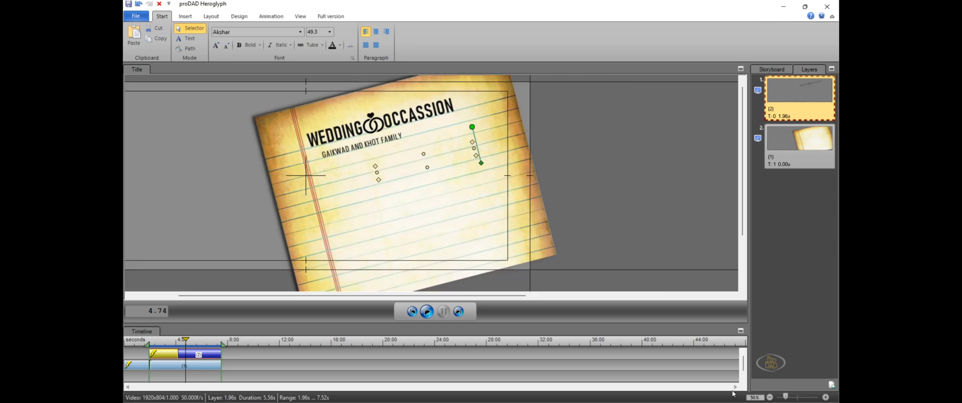
mouse_move(416, 402)
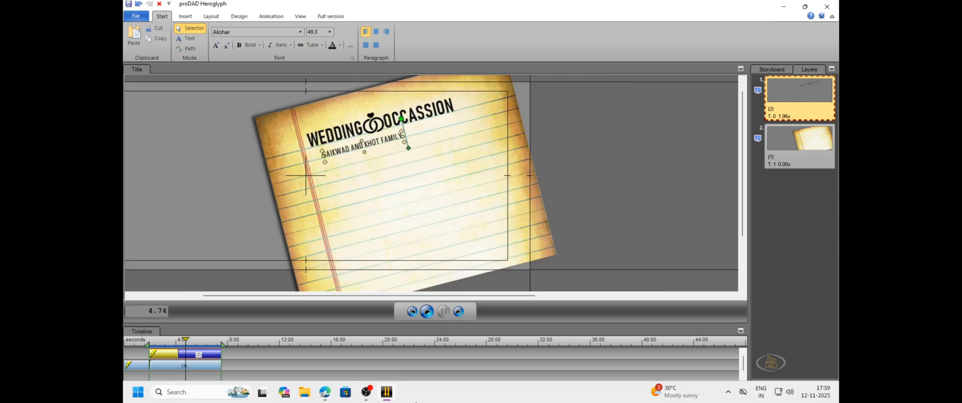
drag(521, 296, 450, 295)
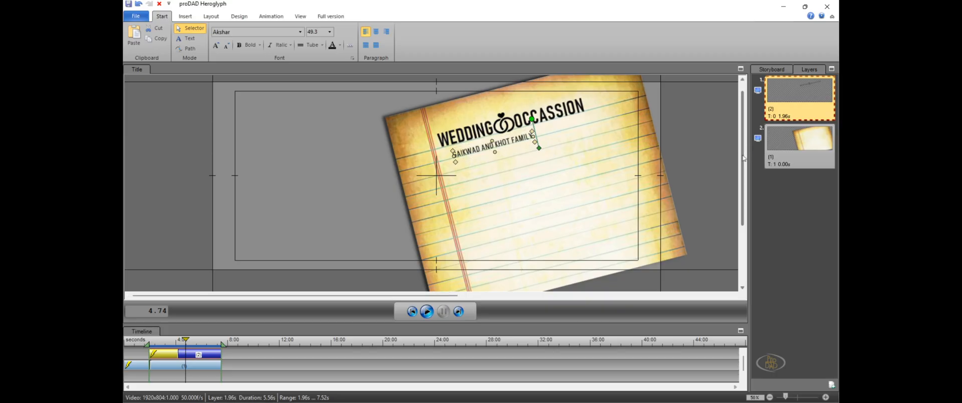
drag(743, 154, 743, 146)
drag(196, 344, 149, 339)
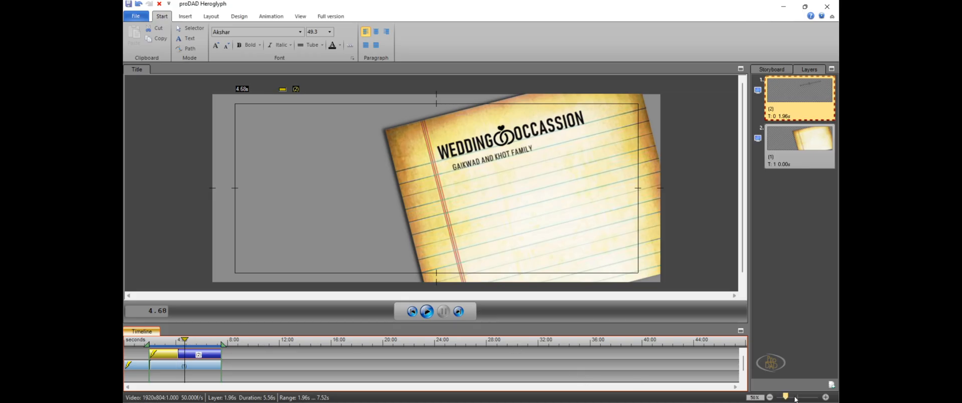
Paste another copy of the wedding title with its ring icon onto the paper below the family line
drag(788, 397, 794, 398)
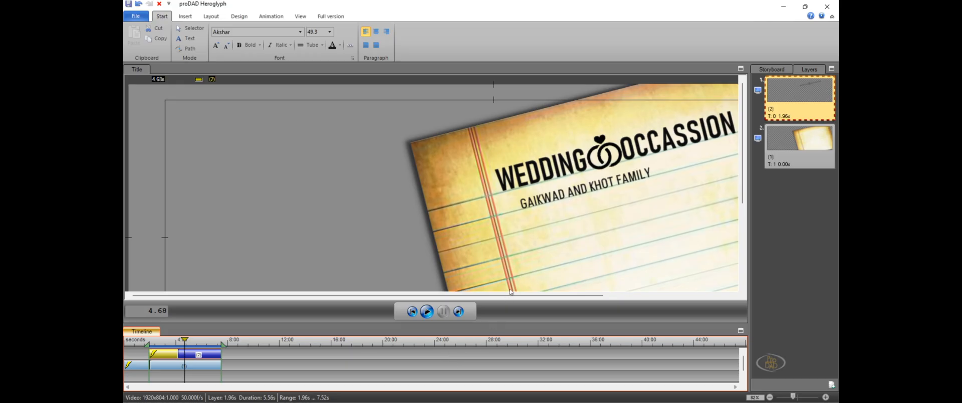
scroll(511, 295, right, 3)
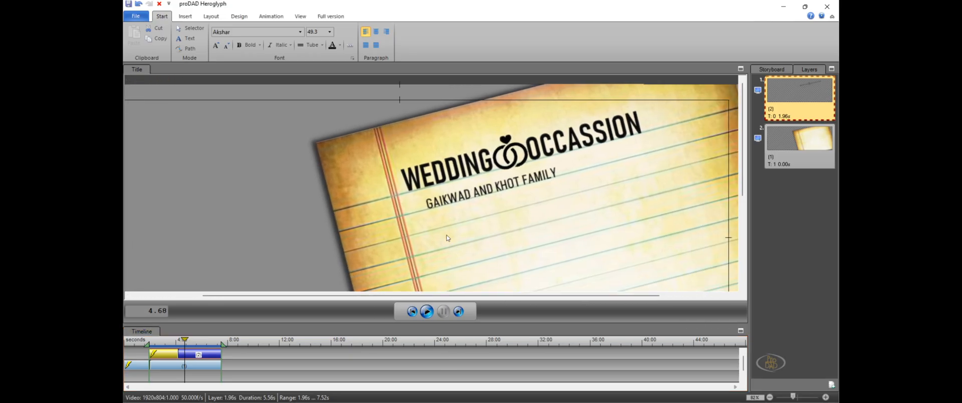
click(447, 238)
right_click(479, 245)
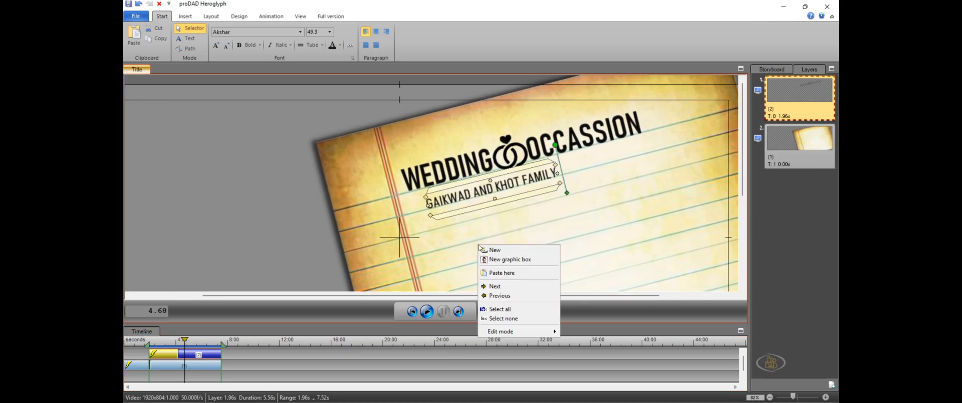
click(519, 273)
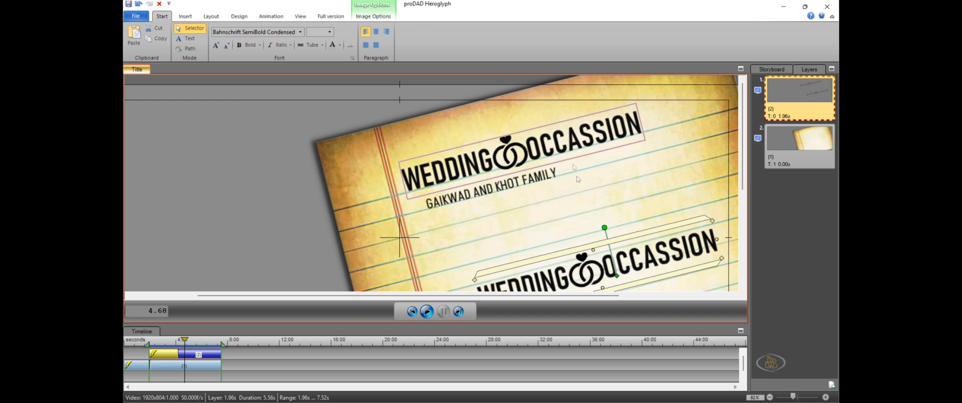
Move the pasted title up close beneath the family line and enlarge it by about a quarter
drag(585, 228, 552, 189)
drag(658, 164, 670, 158)
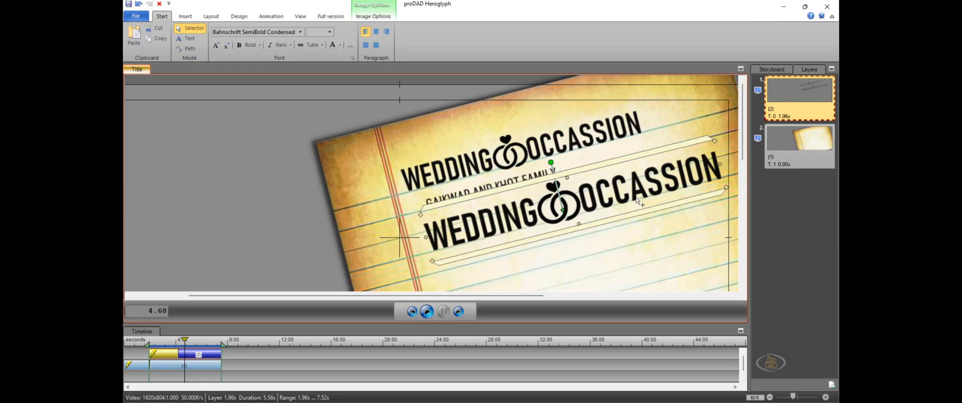
drag(637, 198, 630, 202)
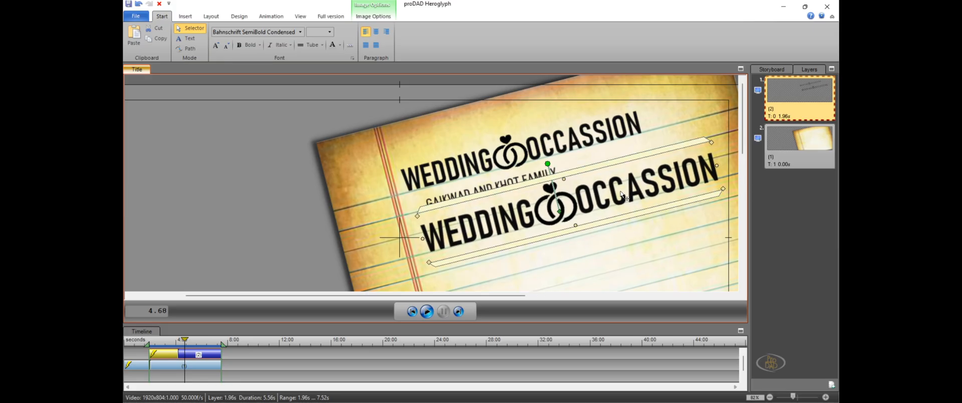
Switch the enlarged lower title copy to text editing and delete its ring icon
right_click(622, 195)
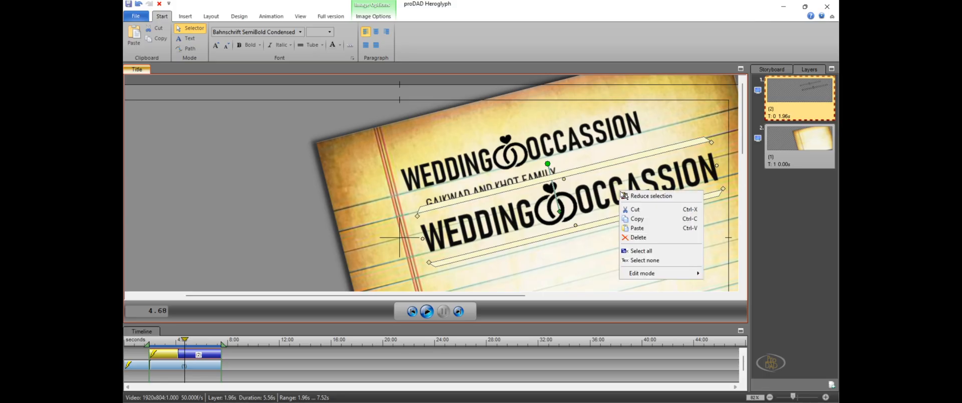
click(580, 209)
right_click(583, 205)
mouse_move(620, 289)
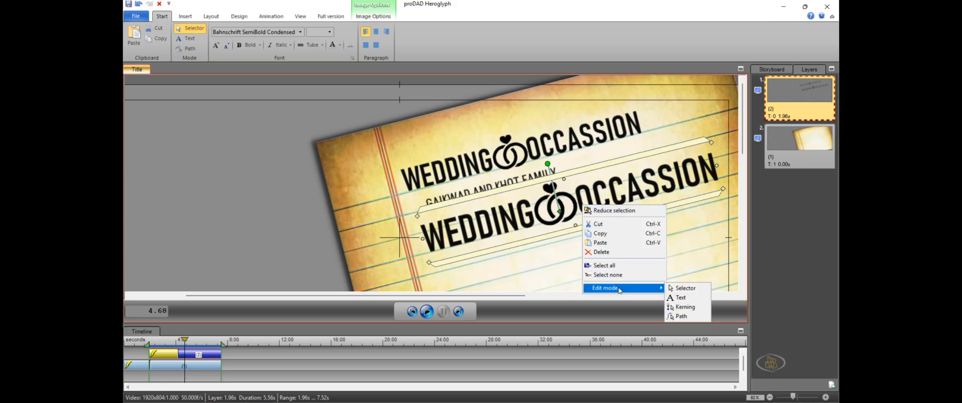
click(686, 299)
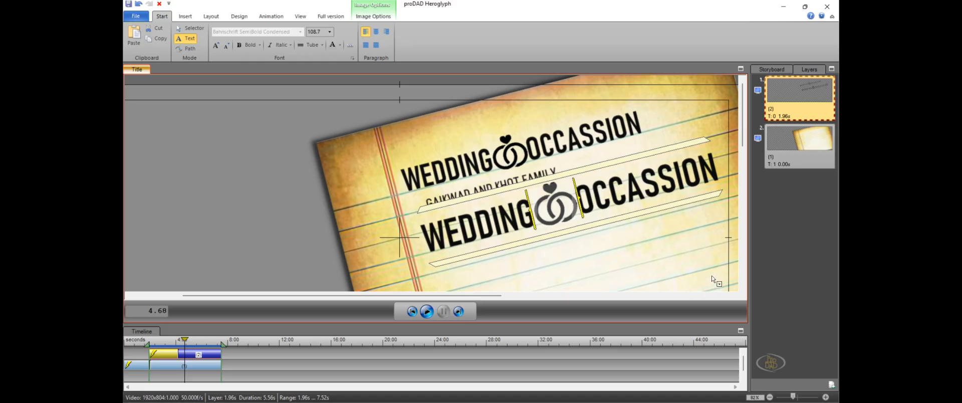
key(Delete)
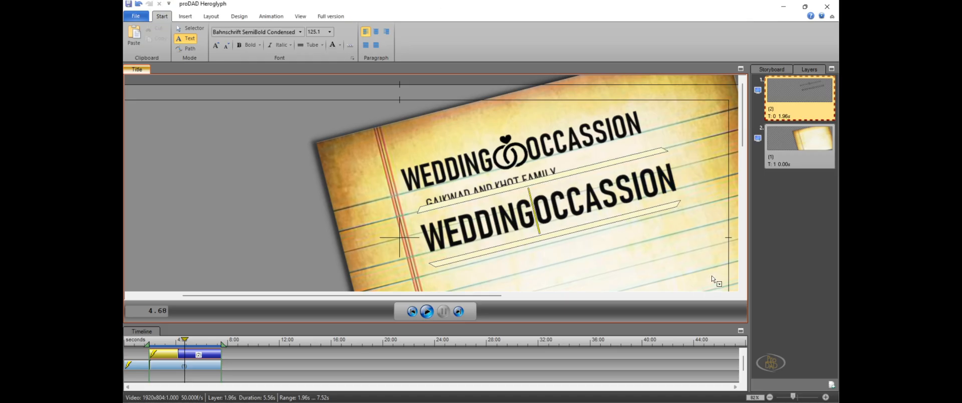
Replace all the wording of the lower title copy with the couple's two first names in capitals, each ending in JI
key(Right)
key(Right)
key(Right)
key(Right)
key(Right)
key(Right)
key(Right)
key(Right)
key(Right)
key(shift+Left)
key(shift+Left)
key(shift+Left)
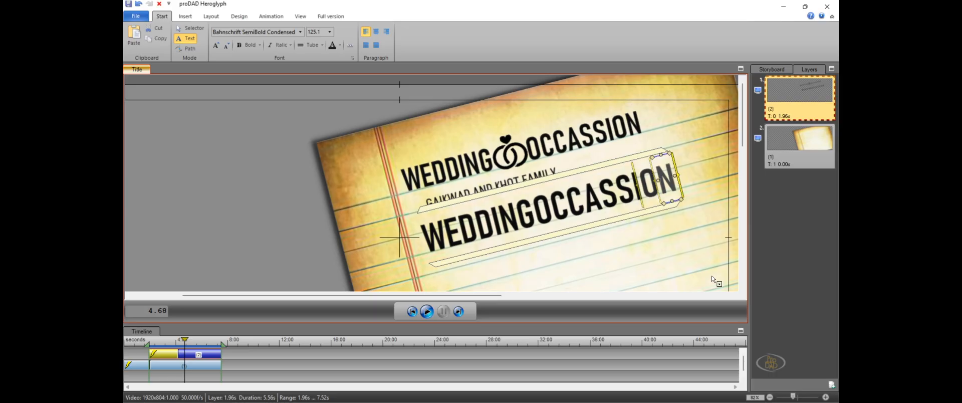
key(shift+Home)
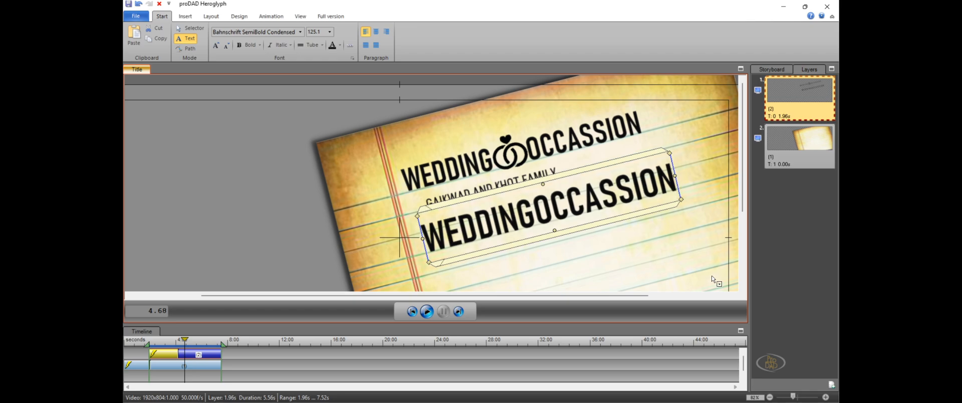
text(RAKESH)
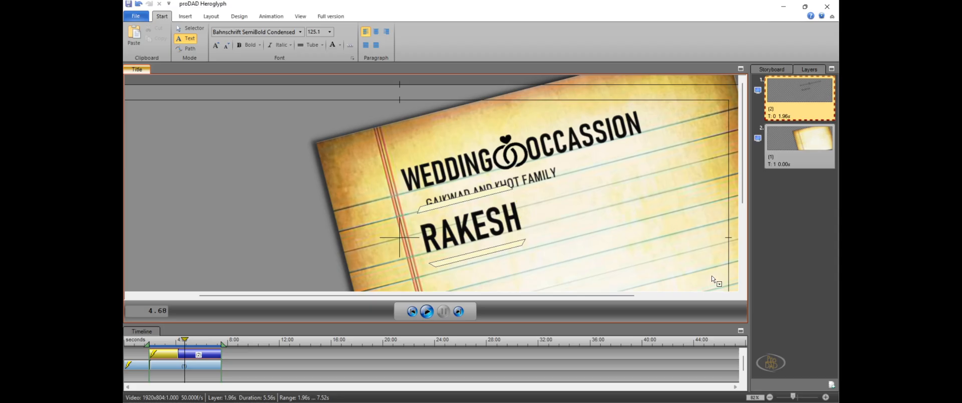
text(I)
key(BackSpace)
text(JI)
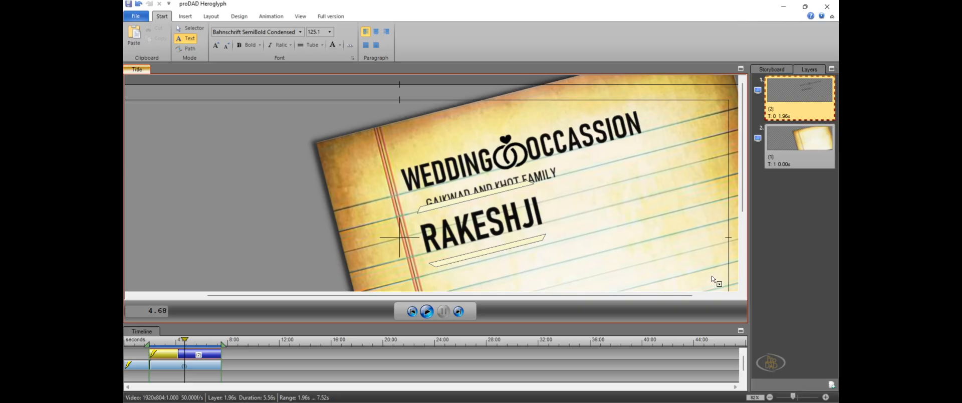
text(RAKHI)
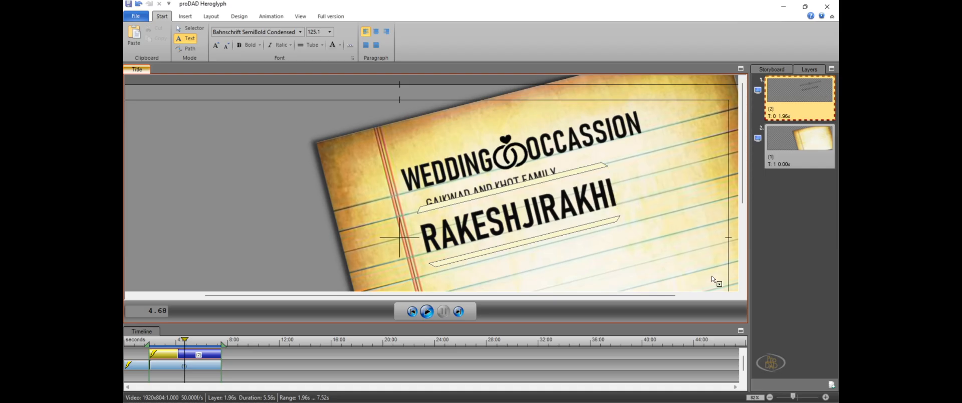
text(JI)
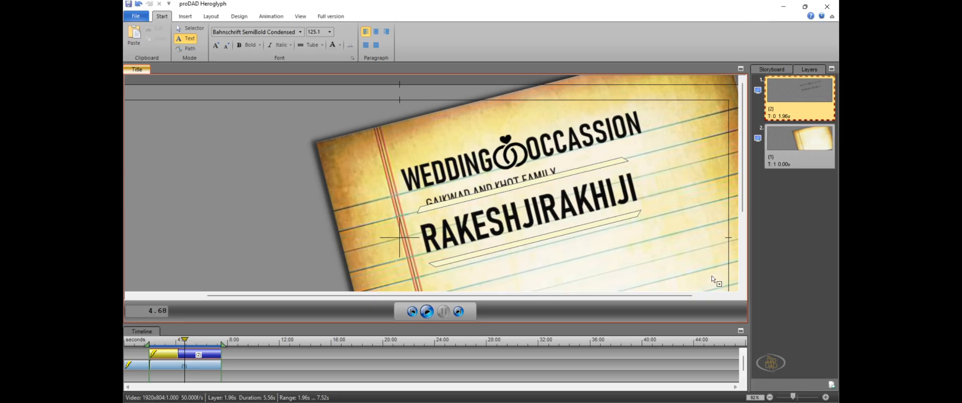
Insert the gilded-commitment golden wedding ring image from the Screenshots folder between the couple's two names
key(Left)
key(Left)
key(Left)
key(Left)
key(Left)
key(Left)
key(Left)
click(186, 19)
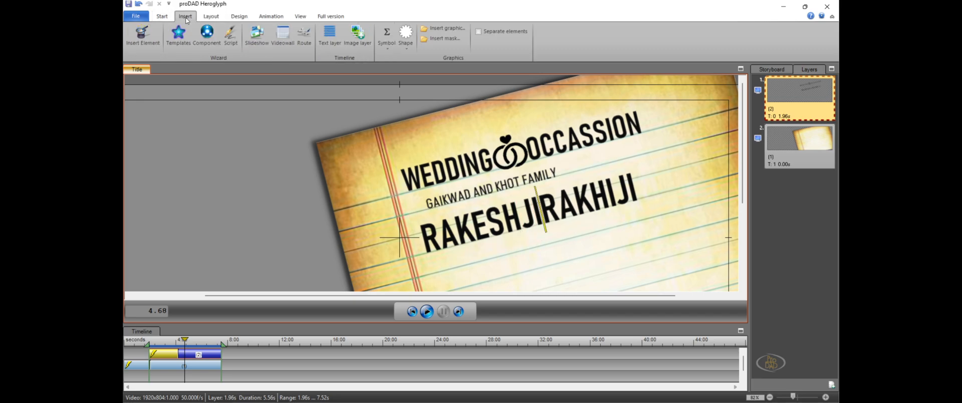
click(446, 32)
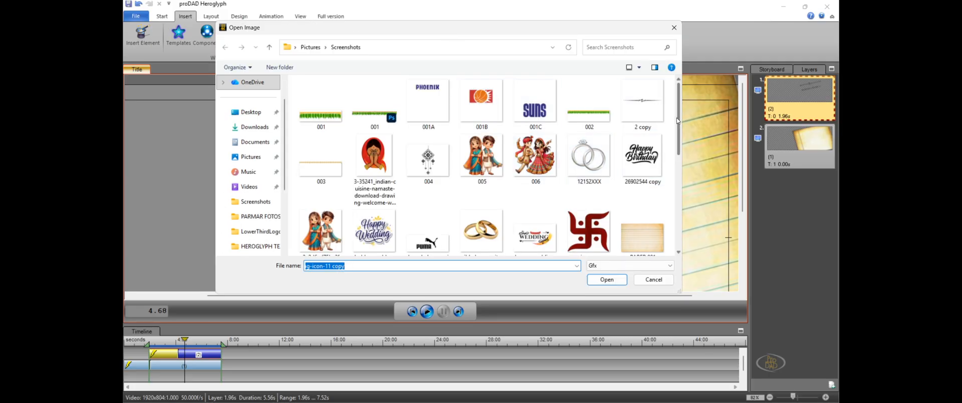
scroll(674, 151, down, 2)
drag(674, 152, 671, 168)
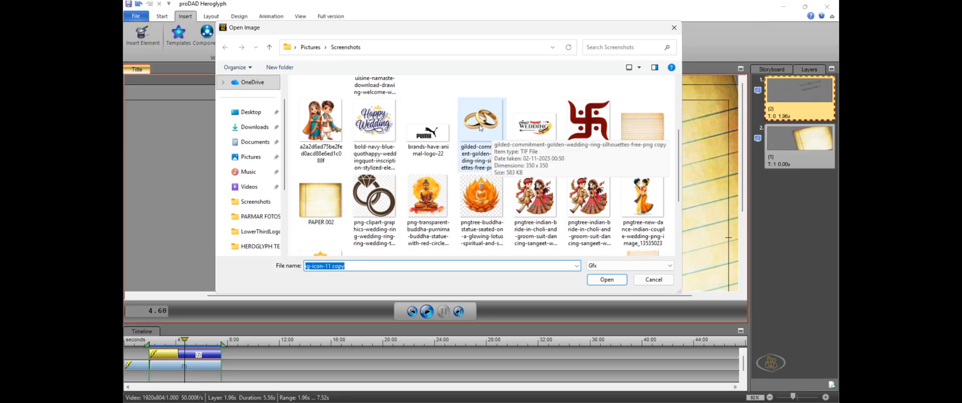
click(480, 128)
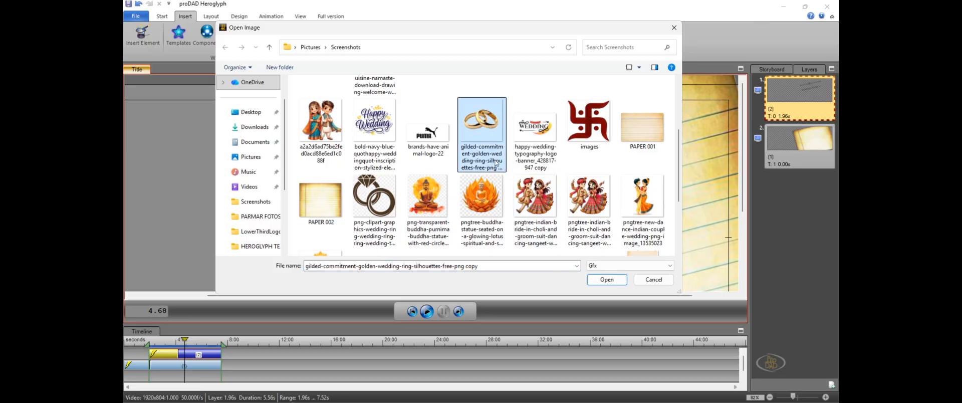
click(615, 282)
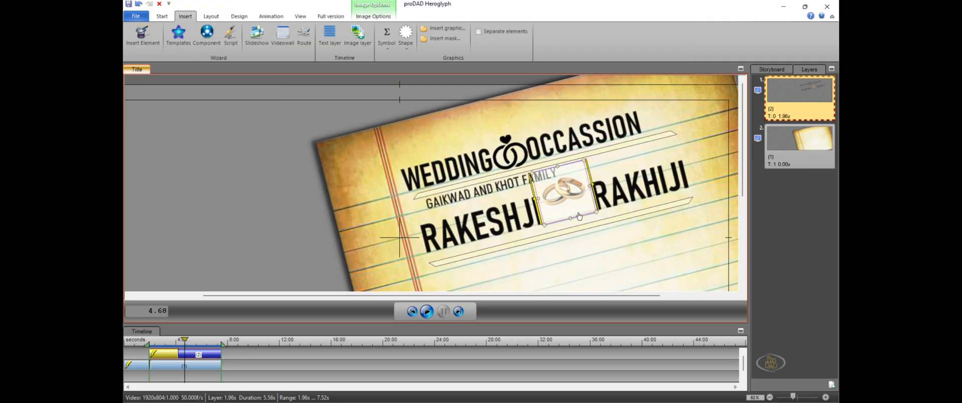
Move the golden rings graphic slightly down to line up with the couple's names, return to object selection and deselect the line
drag(579, 216, 583, 232)
click(284, 191)
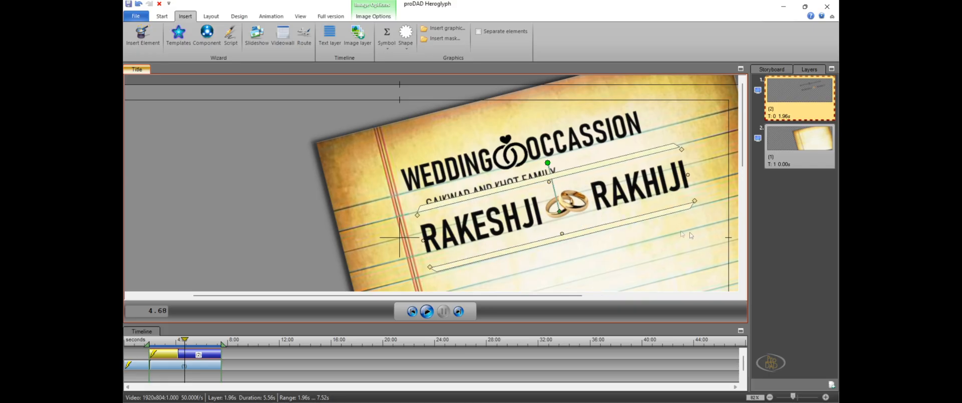
click(722, 259)
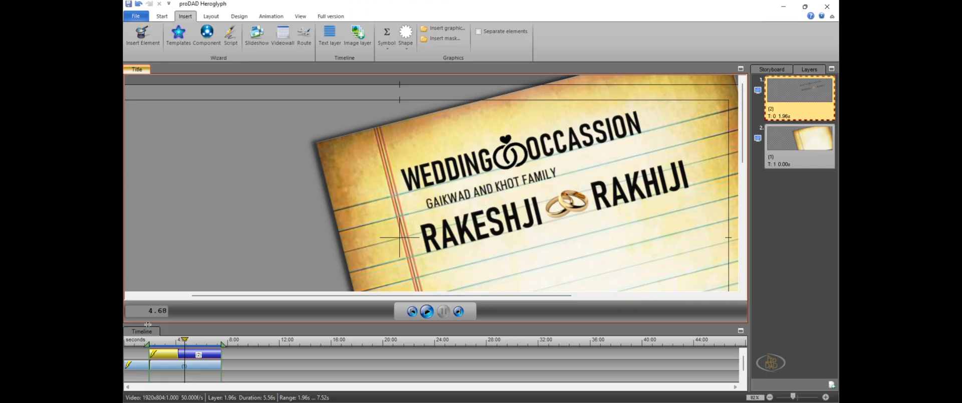
Set the preview range from 0.00 to 8.08 s and play the title animation, stopping once all three lines are written
drag(184, 342, 129, 348)
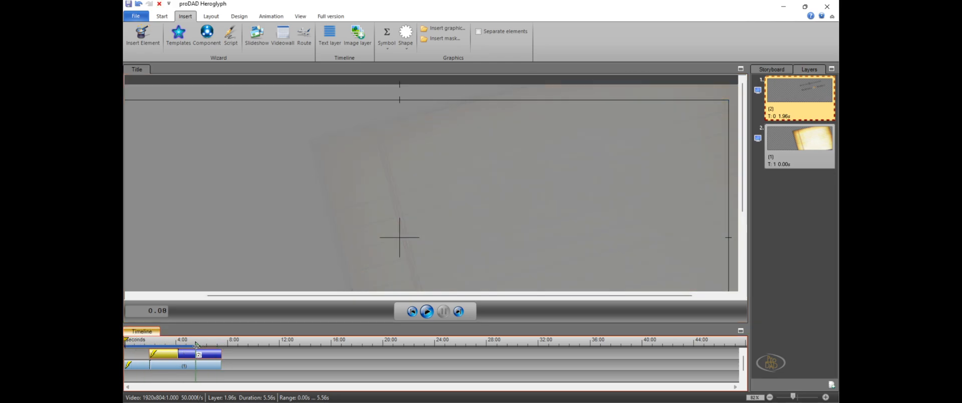
drag(196, 345, 229, 344)
click(427, 312)
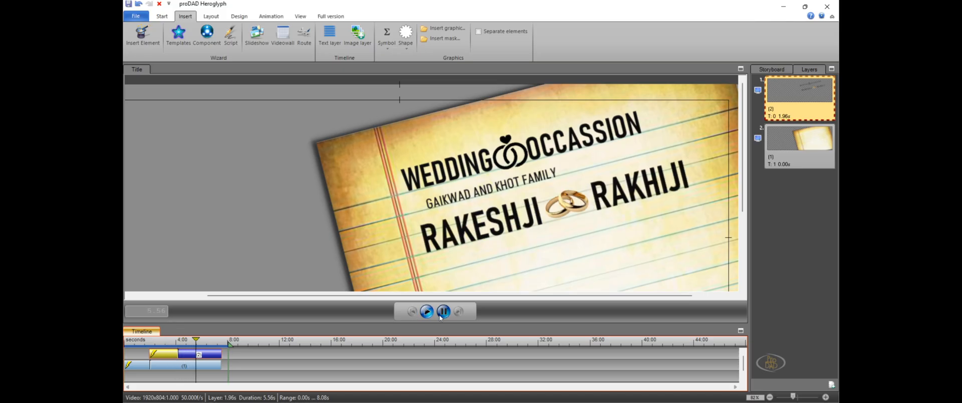
click(442, 313)
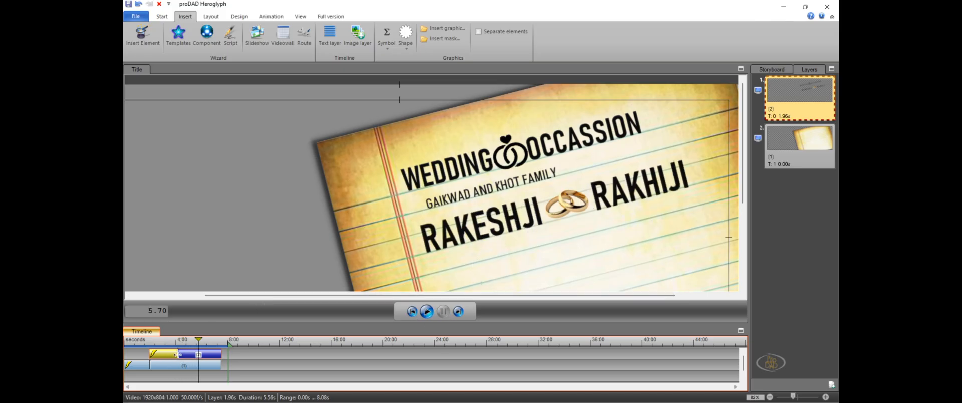
Extend the text layer to a 7.88 s duration with a longer writing-in section, and stretch the paper layer to the same end
drag(178, 355, 219, 357)
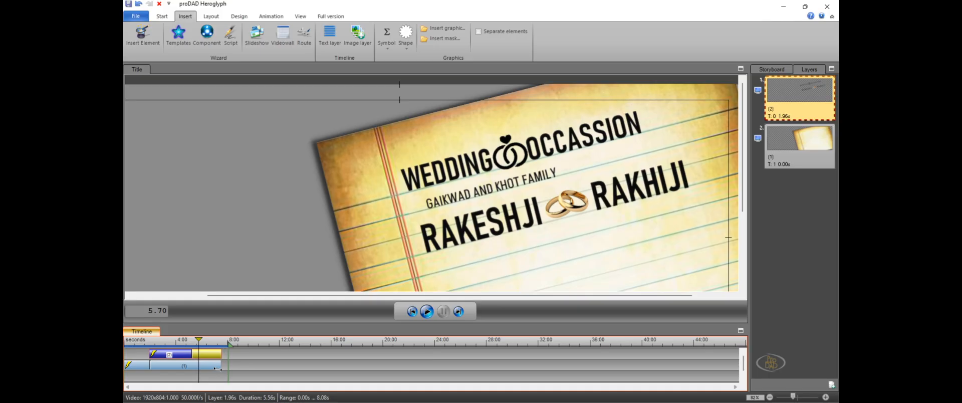
click(216, 369)
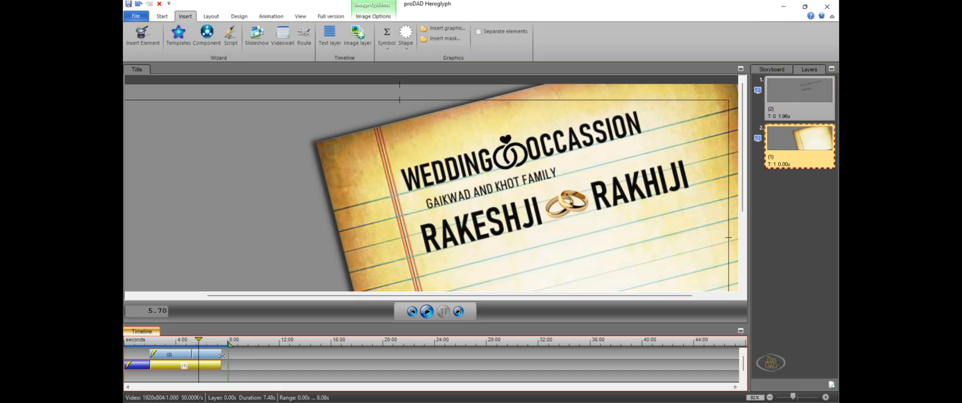
mouse_move(222, 356)
mouse_down()
mouse_move(240, 368)
mouse_move(198, 355)
mouse_move(211, 356)
mouse_up()
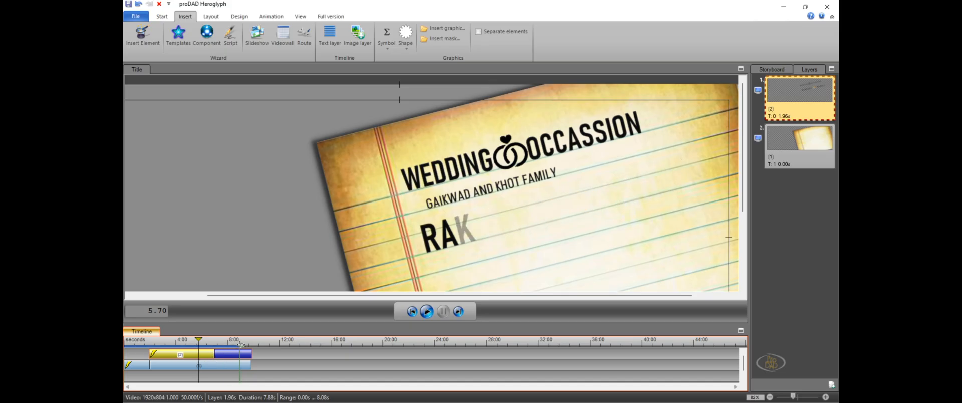
Extend the preview range to 10.04 s and play the retimed animation from the start
mouse_move(241, 344)
mouse_down()
mouse_move(251, 344)
mouse_move(125, 341)
mouse_up()
click(426, 313)
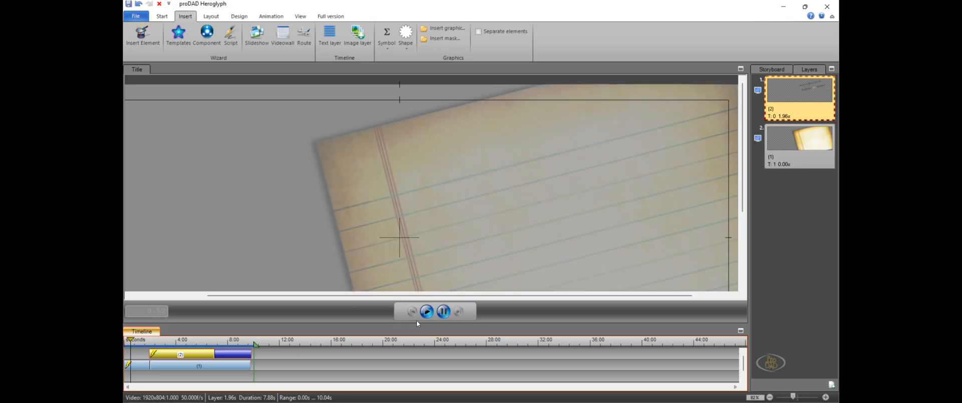
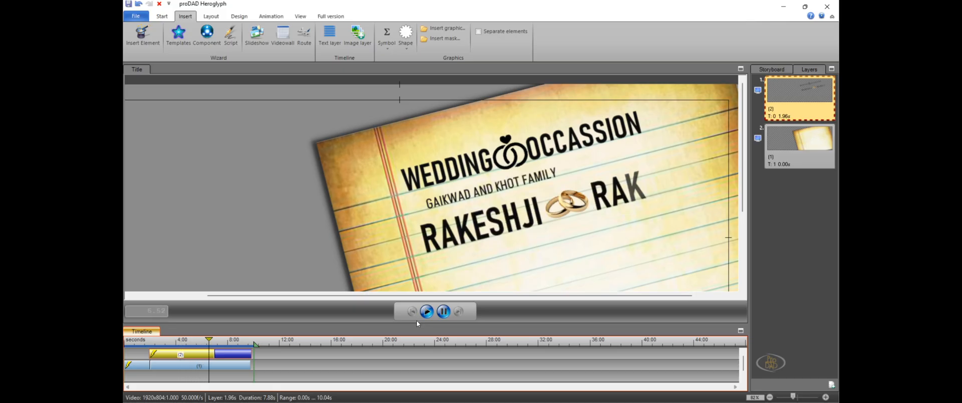
Pause playback, paste a copy of the wedding title line onto the paper, and shrink it beneath the couple's names
click(445, 313)
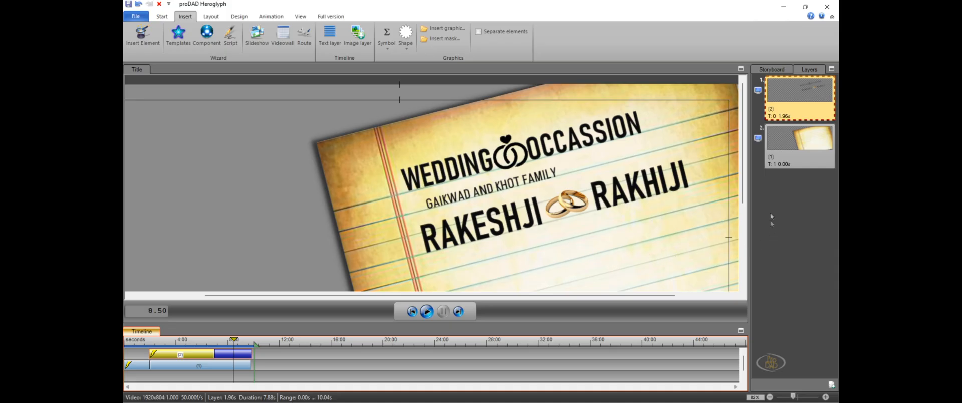
drag(745, 188, 745, 203)
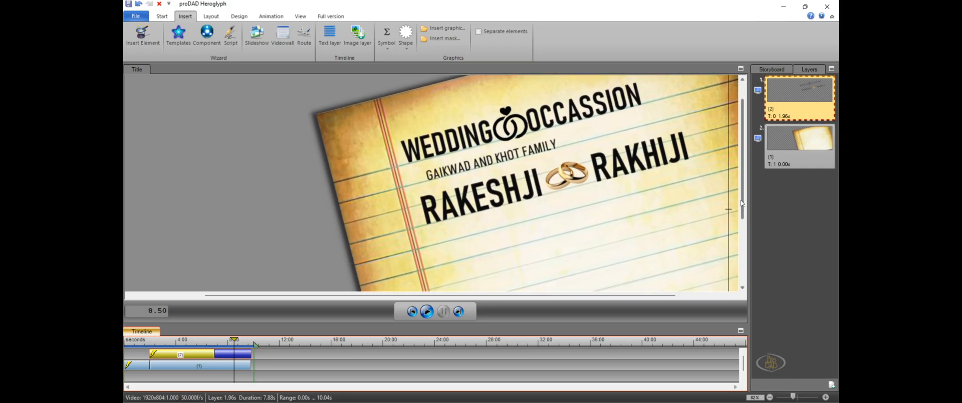
click(531, 234)
right_click(547, 247)
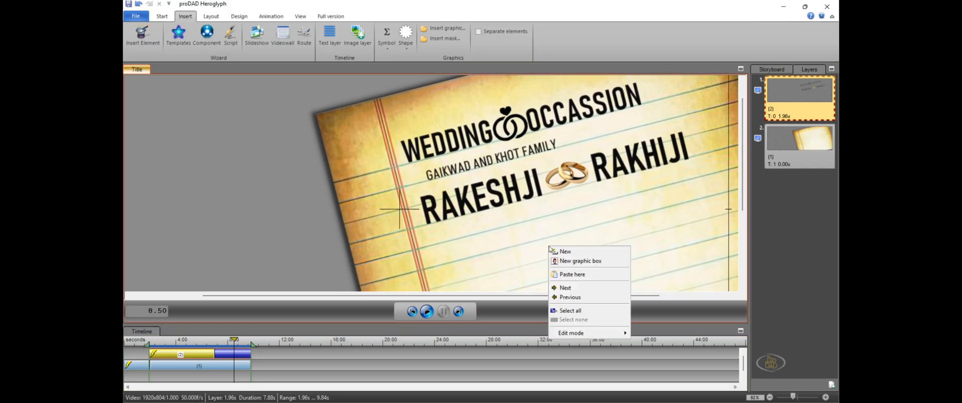
click(591, 279)
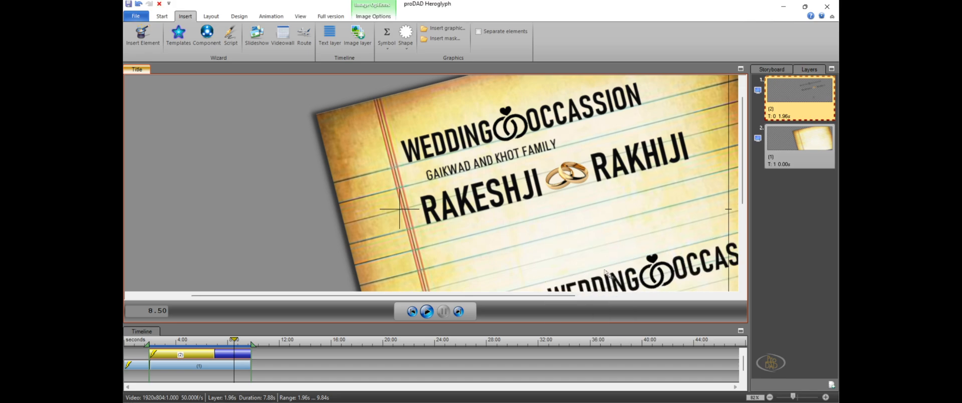
drag(614, 278, 544, 227)
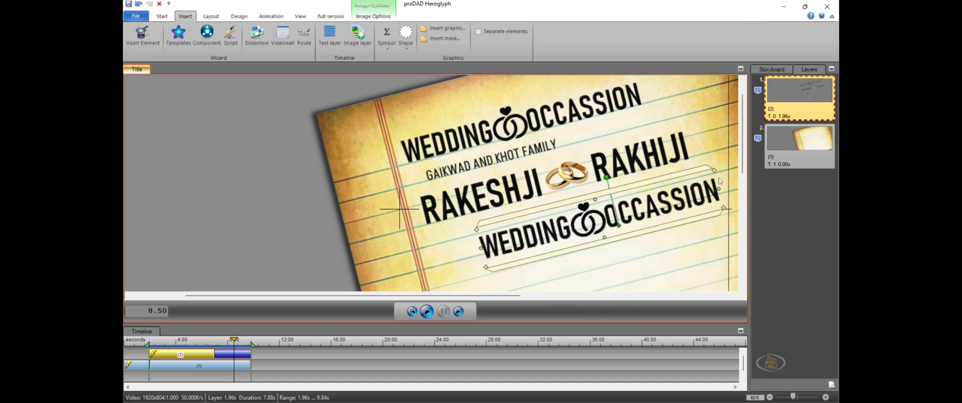
drag(720, 174, 642, 196)
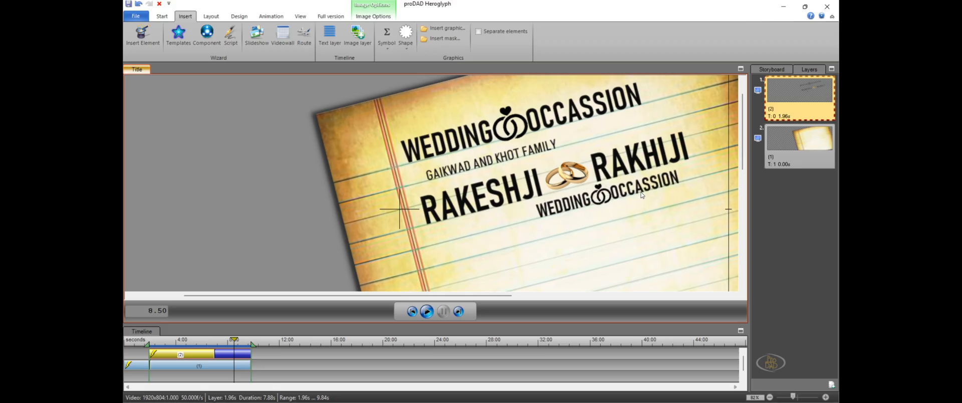
Switch the pasted title copy to text editing and delete the rings symbol between its two words
right_click(644, 189)
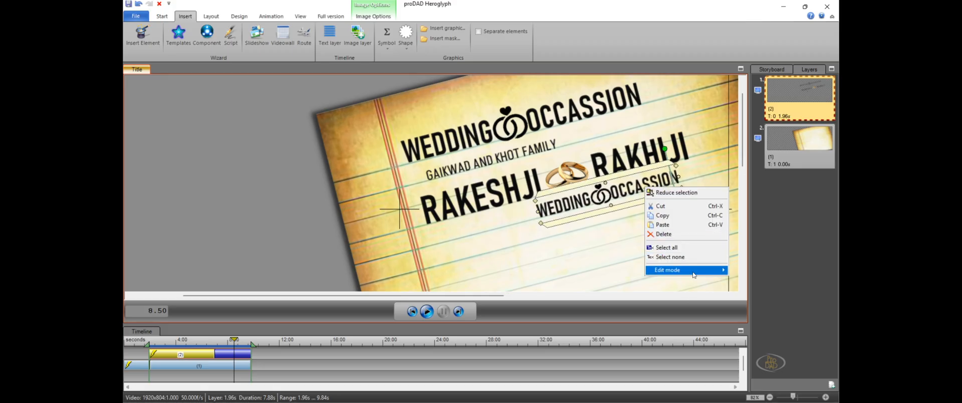
mouse_move(693, 274)
click(744, 280)
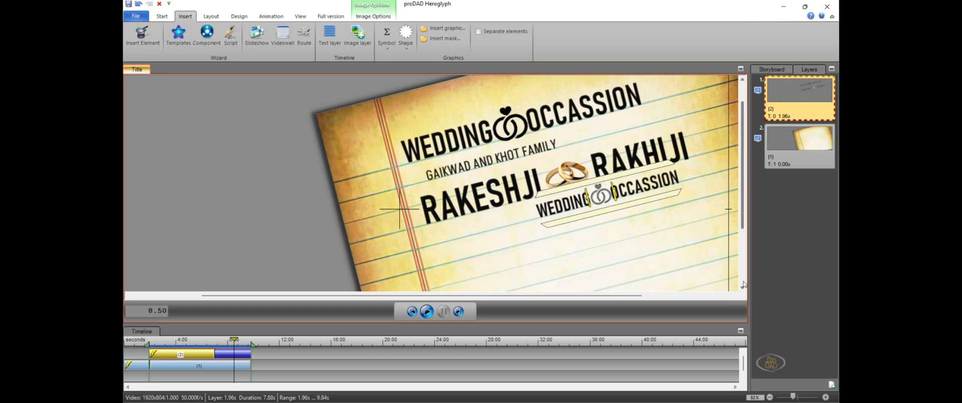
key(Delete)
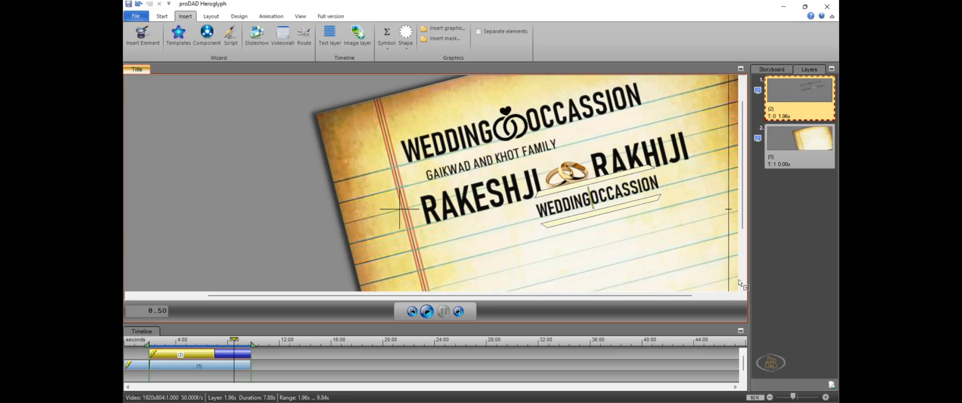
Replace the pasted line's wording with "SUNDAY, 27th MAY 2019." and deselect it
key(Left)
key(Left)
key(Left)
key(Left)
key(Left)
key(Left)
key(Left)
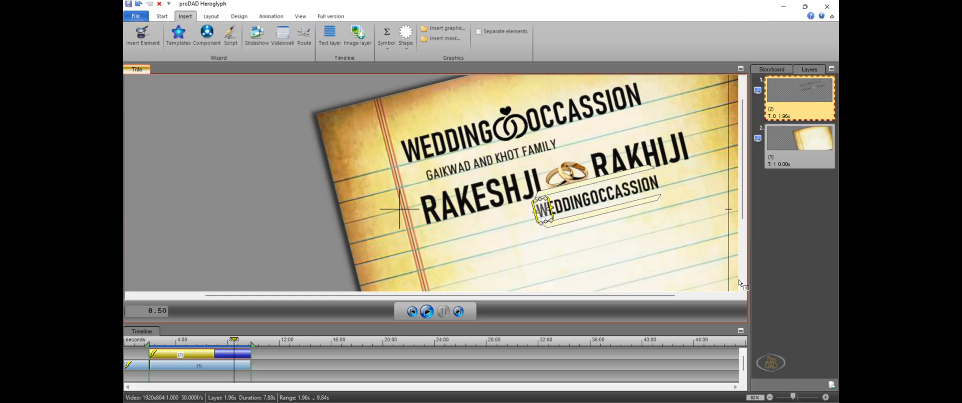
key(shift+Right)
key(shift+Right)
key(shift+Right)
key(shift+Right)
key(shift+Right)
key(shift+Right)
key(shift+Right)
key(shift+Right)
key(shift+Right)
key(shift+Right)
key(shift+Right)
key(shift+Right)
key(shift+Right)
key(shift+Right)
key(shift+Right)
key(shift+Right)
text(S)
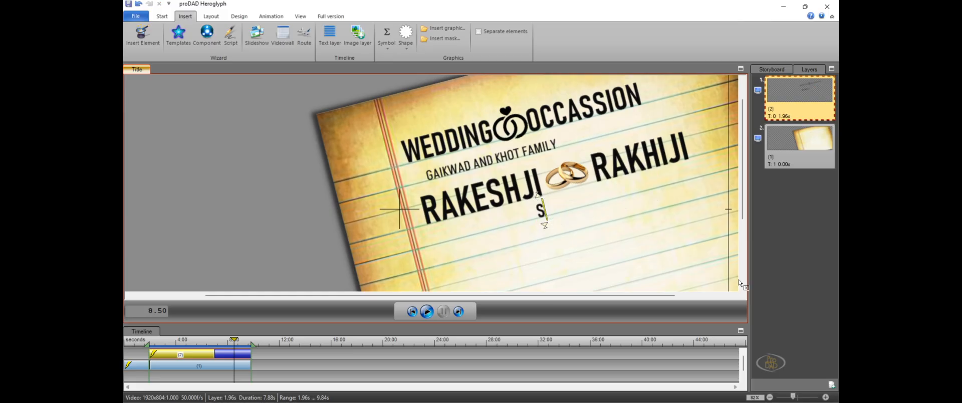
text(UNDAY)
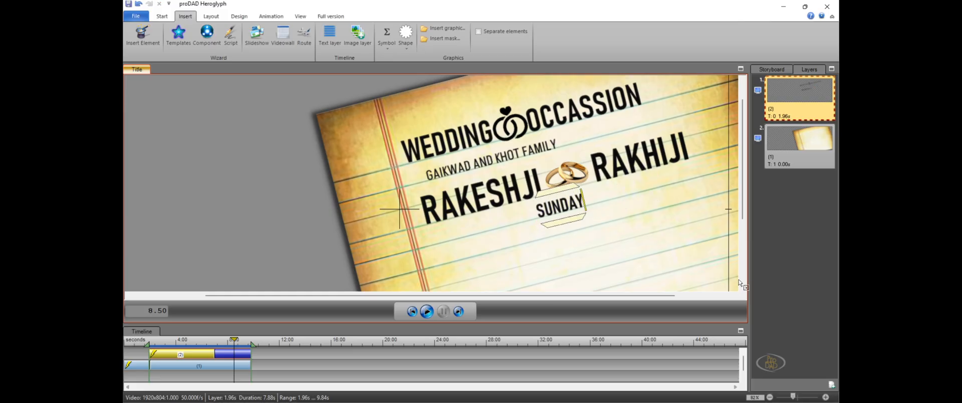
text(, 2)
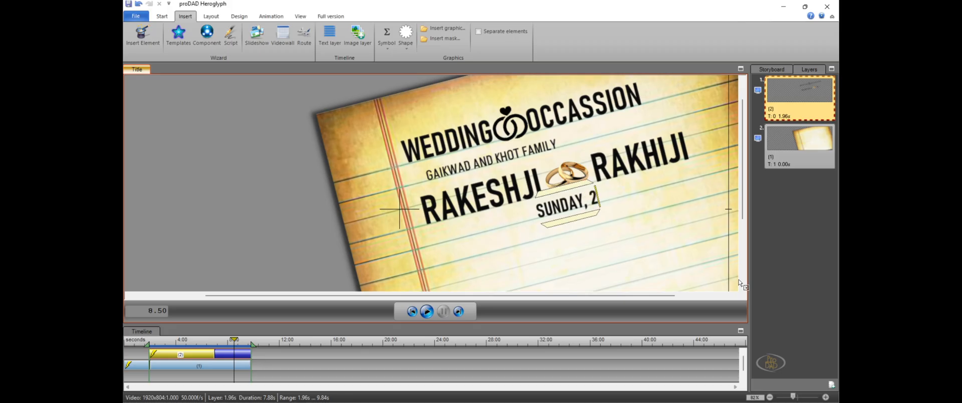
text(7th)
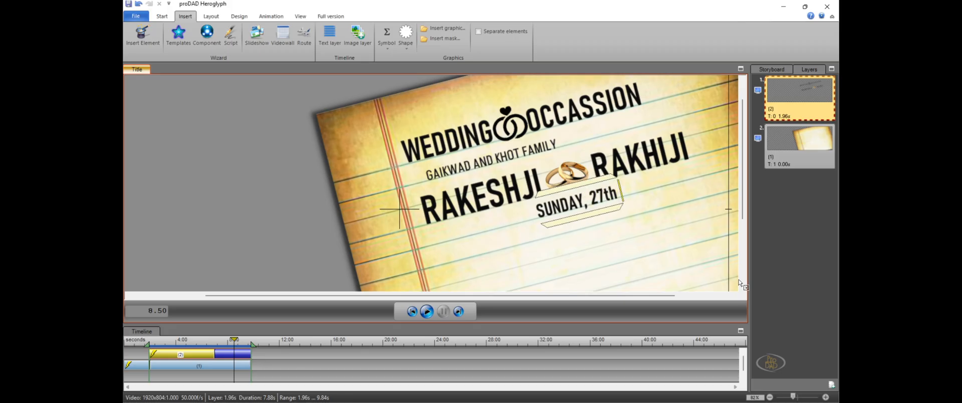
text( MAY)
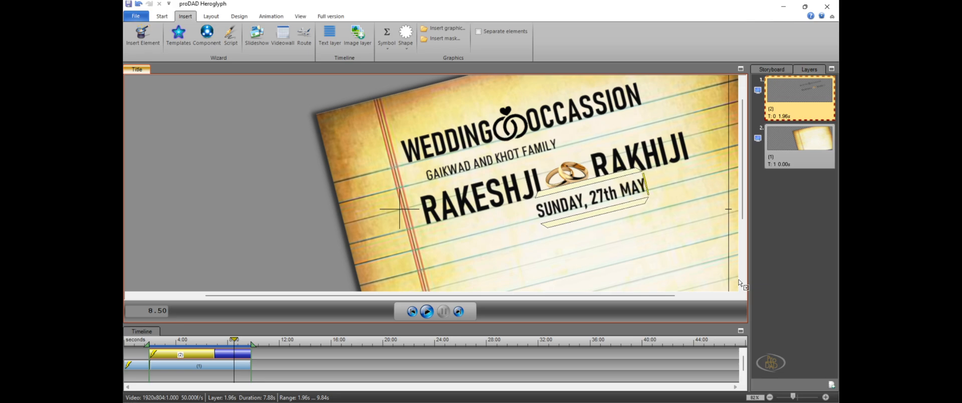
text( 202)
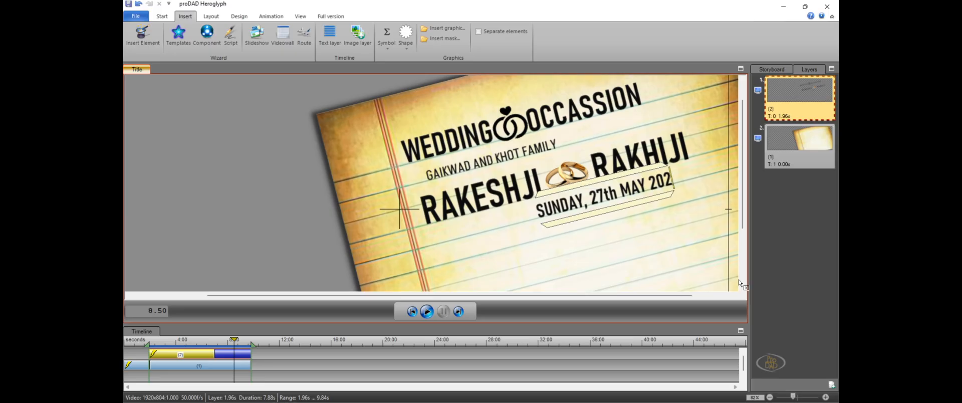
key(BackSpace)
text(19)
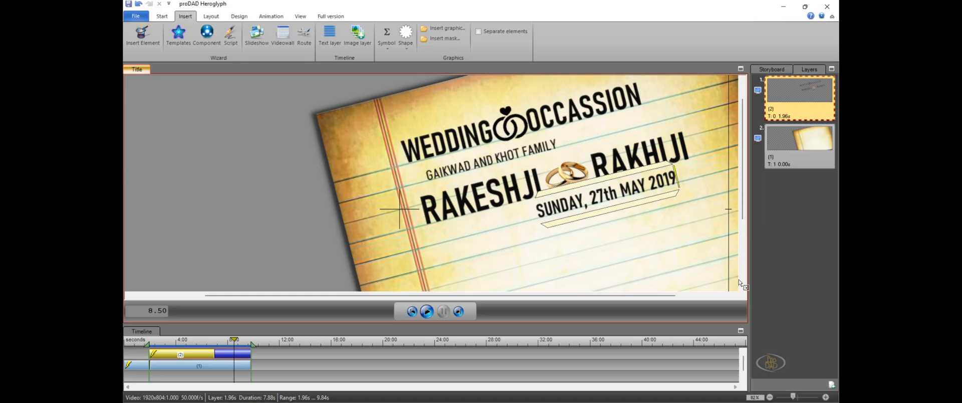
text(.)
click(665, 252)
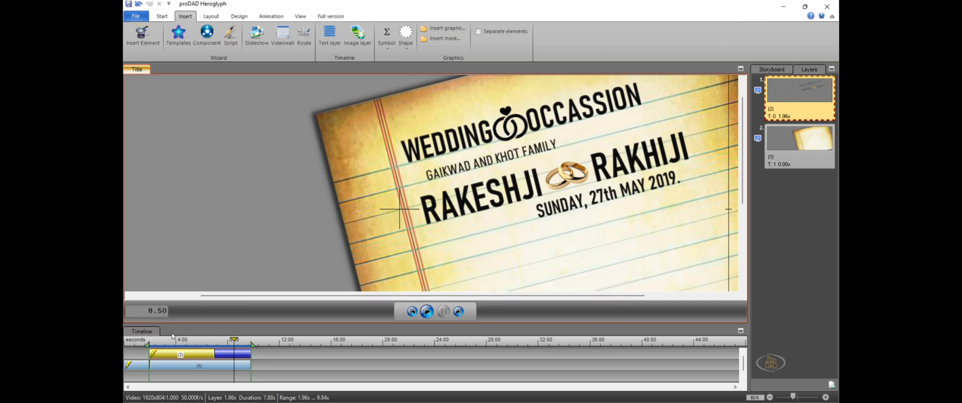
Play the animation from the start of the text layer with the whole frame in view, pausing once the date line is written
mouse_move(234, 341)
mouse_down()
mouse_move(138, 341)
mouse_move(220, 341)
mouse_up()
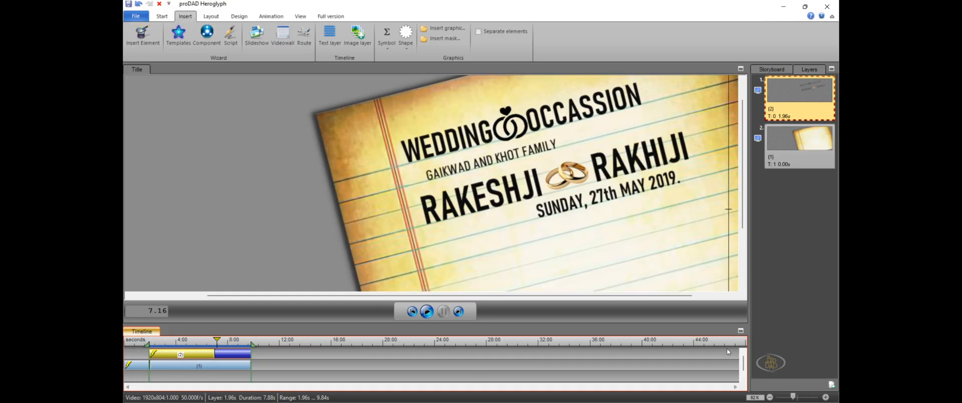
drag(791, 395, 785, 398)
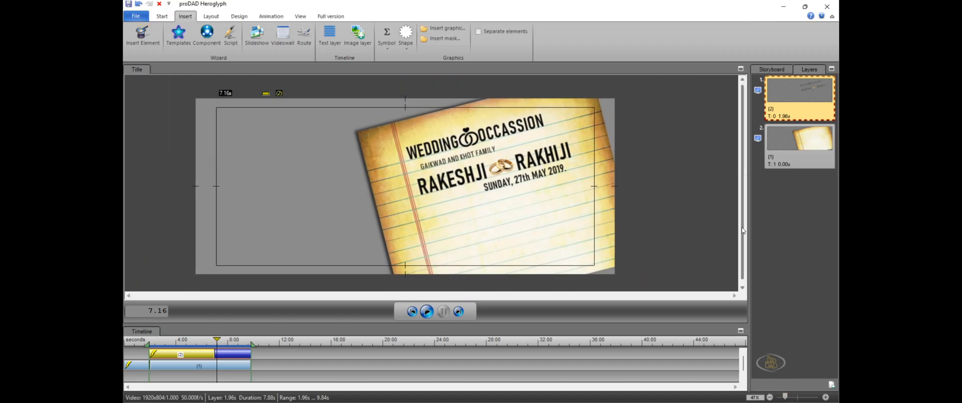
click(412, 312)
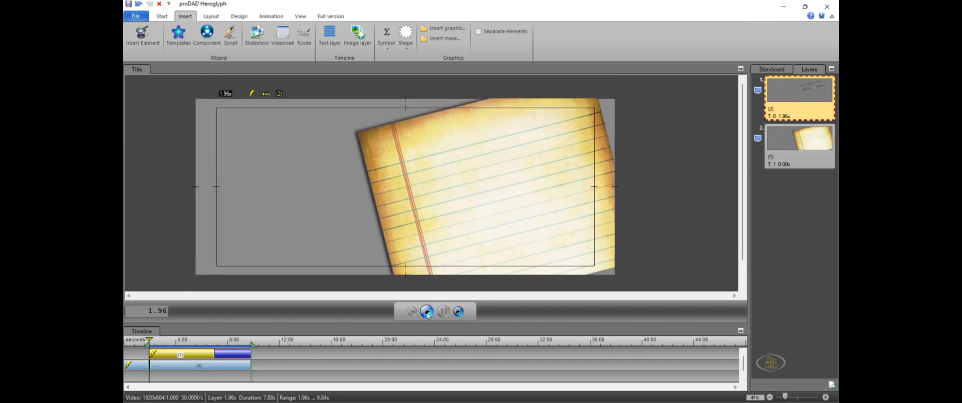
click(428, 313)
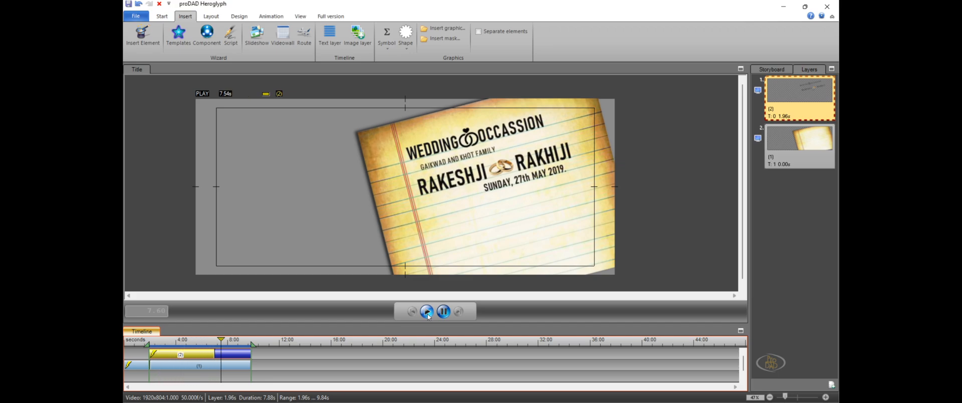
click(444, 312)
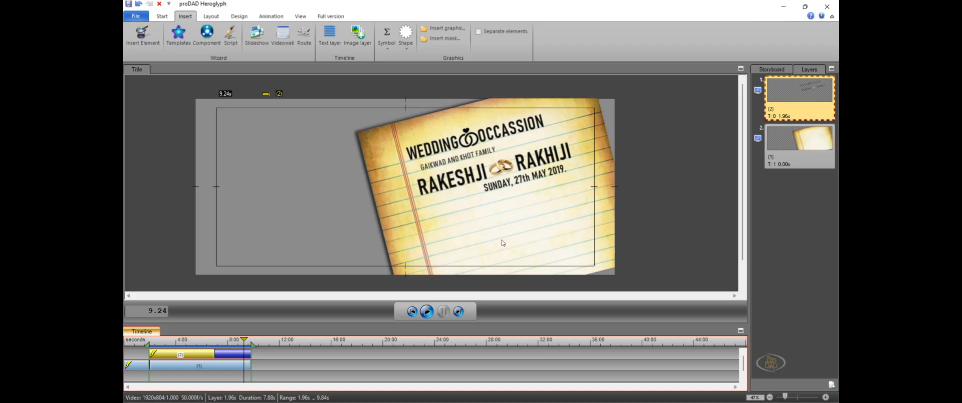
Duplicate the date line and place the copy lower on the paper, beside the red margin lines
drag(786, 397, 789, 397)
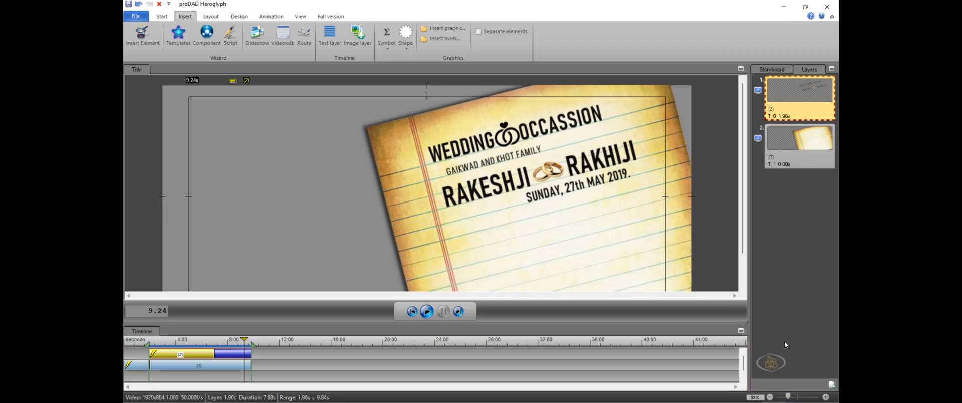
drag(744, 225, 743, 244)
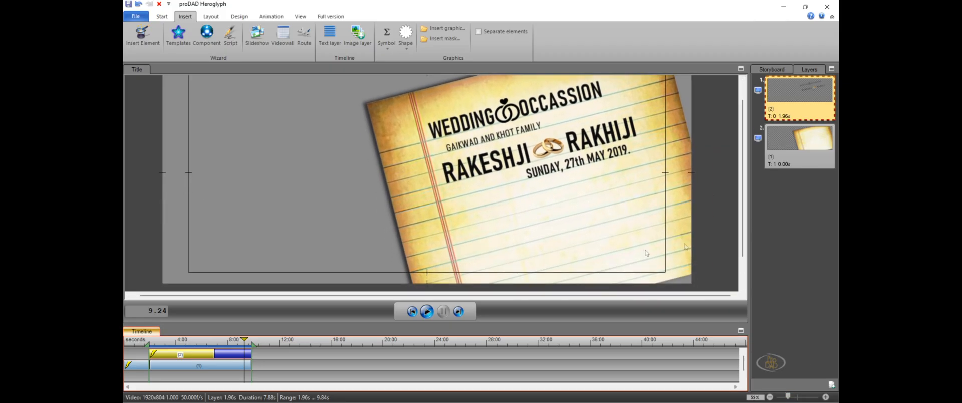
click(541, 175)
click(542, 175)
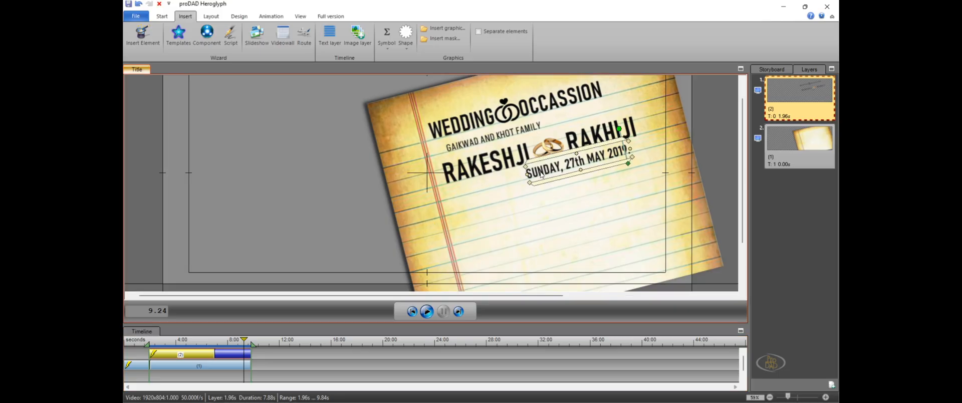
right_click(541, 174)
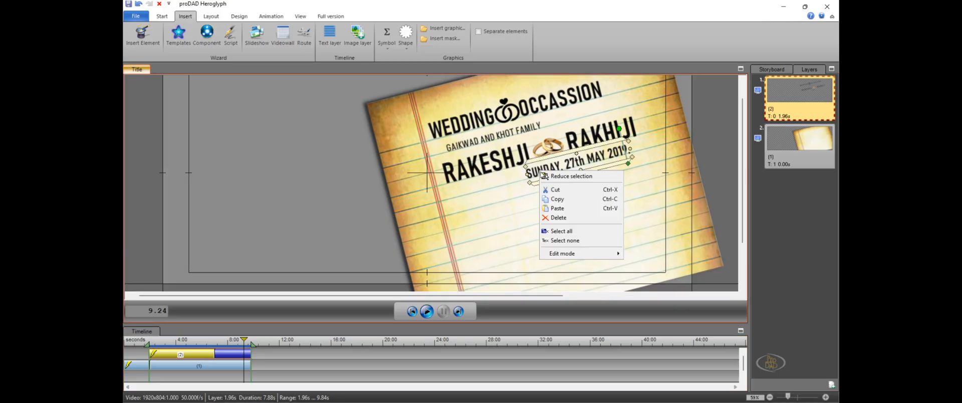
click(563, 199)
right_click(527, 236)
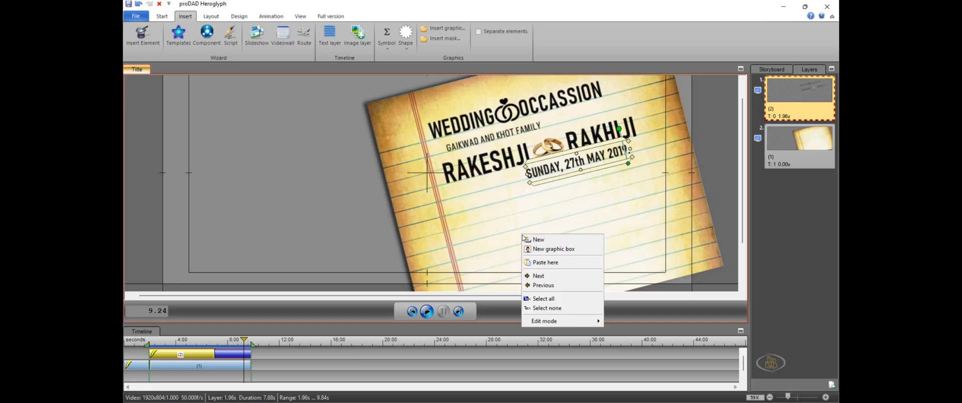
click(558, 262)
drag(567, 260, 496, 216)
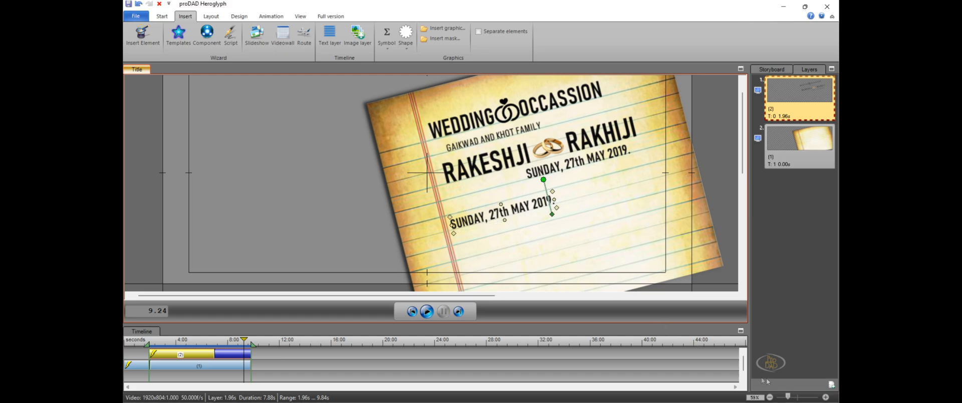
Nudge the lower copy of the date line slightly away from the paper's red margin lines
drag(787, 397, 798, 398)
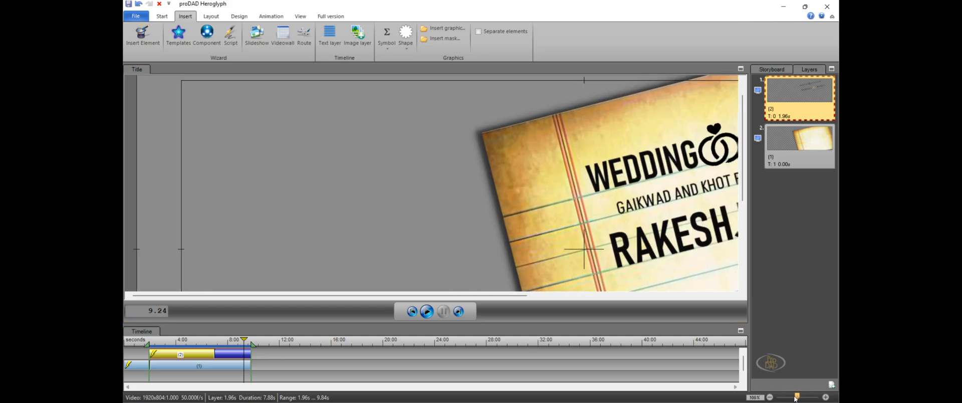
drag(470, 298, 572, 300)
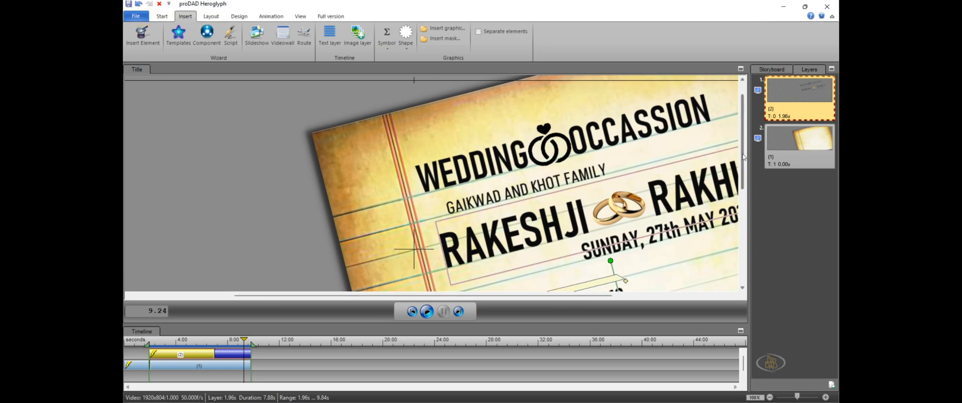
drag(743, 157, 743, 203)
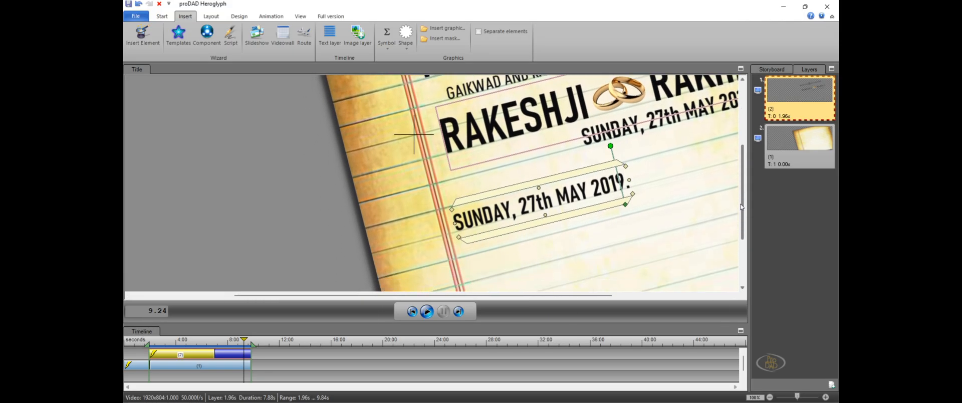
drag(570, 189, 577, 191)
Switch the lower date copy to text editing and replace its wording with "BHABIJI AUR BHAIYAJI"
right_click(578, 192)
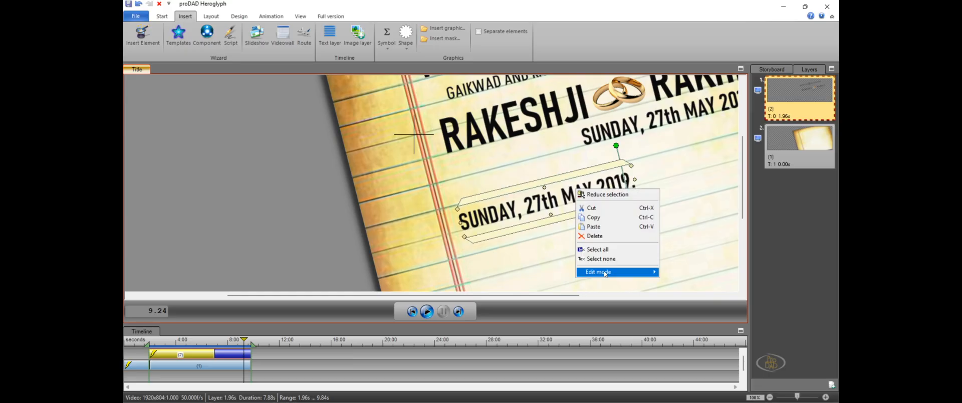
mouse_move(652, 274)
click(687, 281)
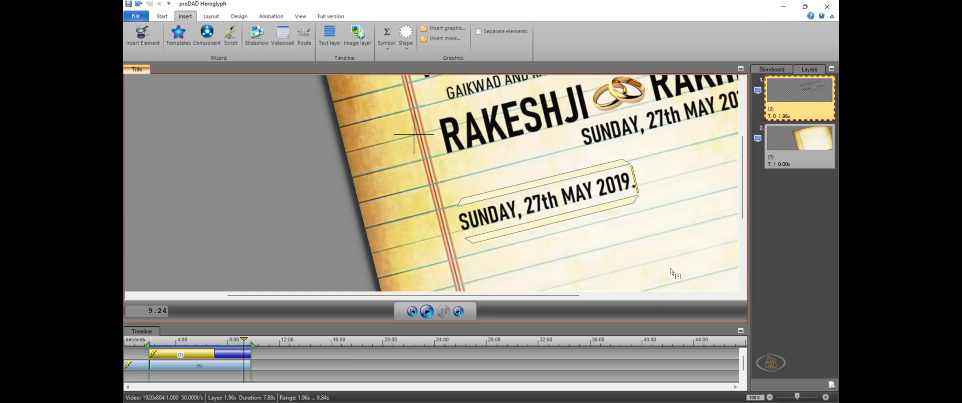
key(shift+Left)
key(shift+Left)
key(shift+Left)
key(shift+Left)
key(shift+Left)
key(shift+Left)
key(shift+Left)
key(shift+Left)
key(shift+Left)
key(shift+Left)
key(shift+Left)
key(shift+Left)
key(shift+Left)
key(shift+Left)
key(shift+Left)
key(shift+Left)
key(shift+Left)
key(shift+Left)
key(shift+Left)
key(shift+Left)
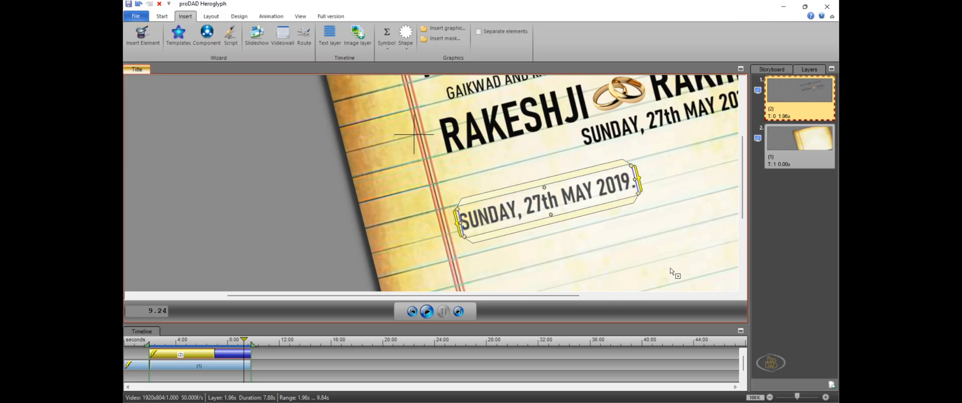
text(BHA)
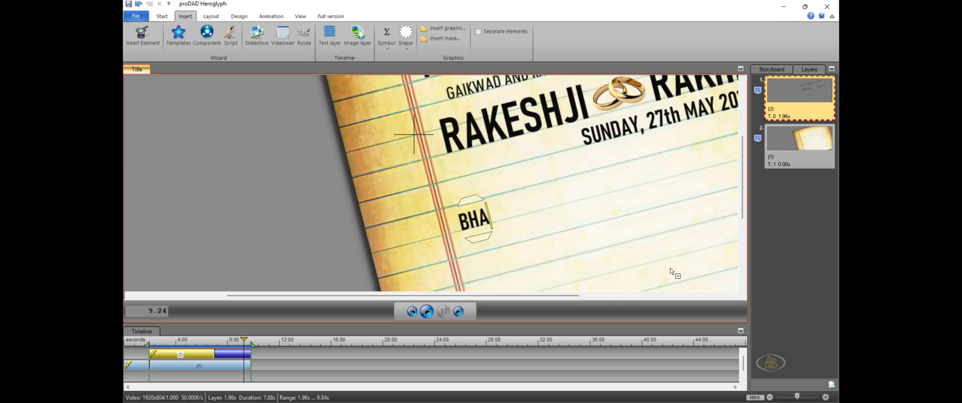
text(BI)
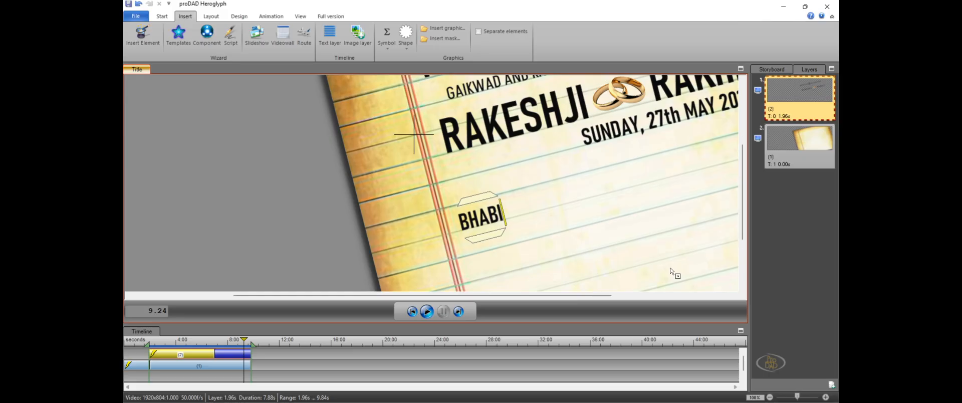
text(JI A)
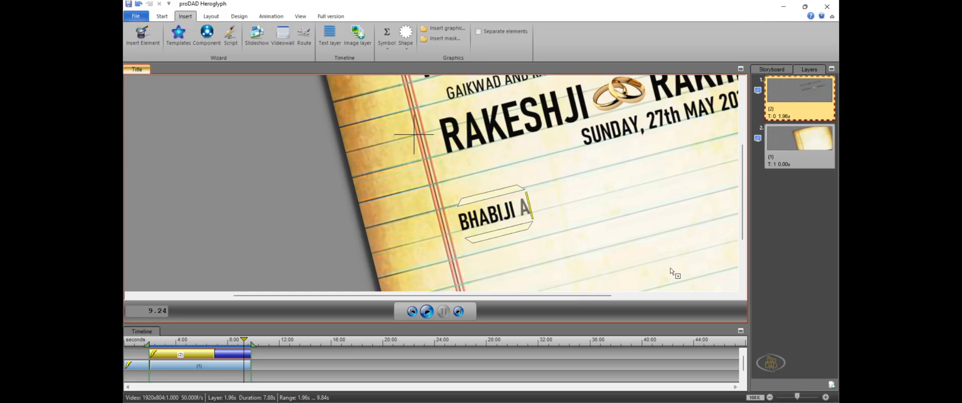
text(UR)
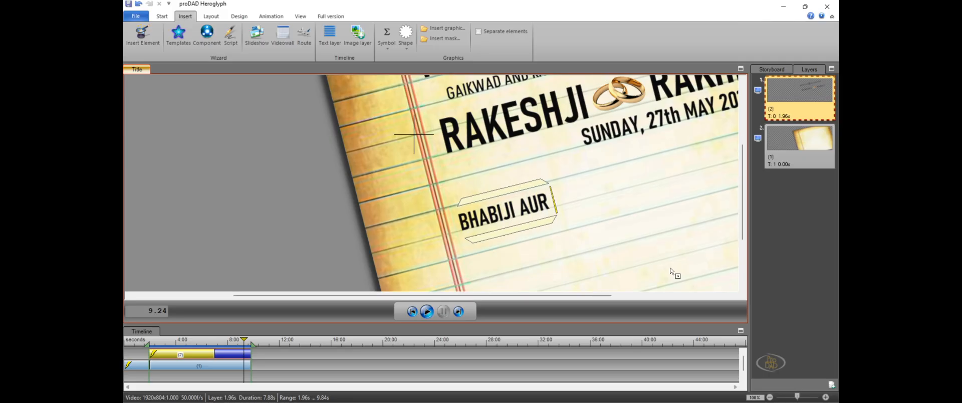
text( BHAI)
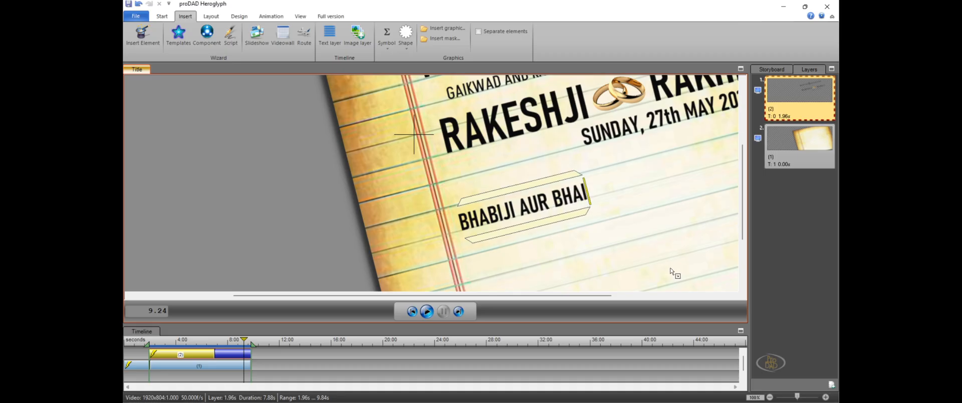
text(YAJI)
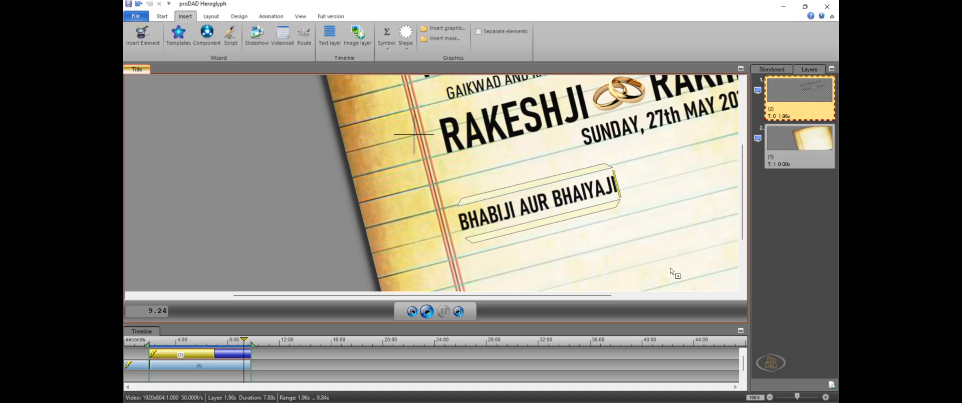
Add a second line reading "SISTER AND JIJA" to the lower text block and deselect it
key(Return)
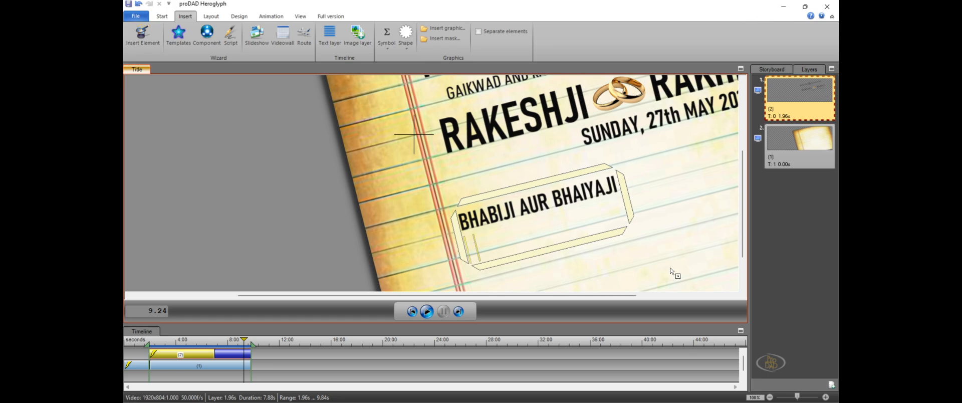
text(SISTER )
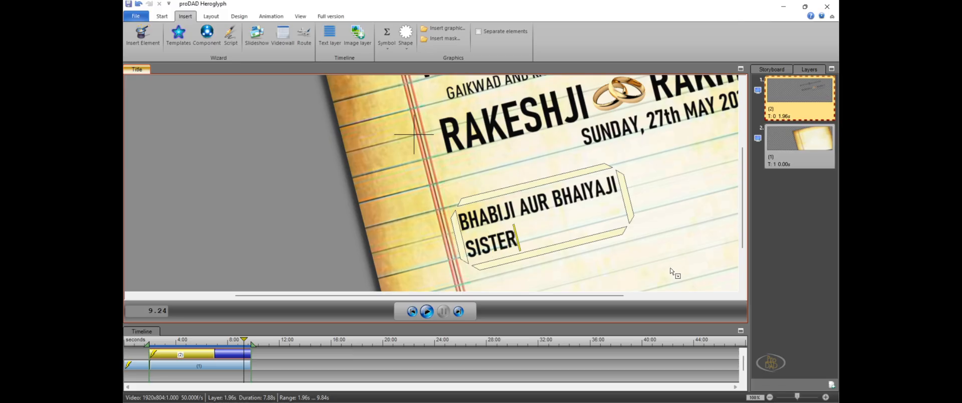
text(AN)
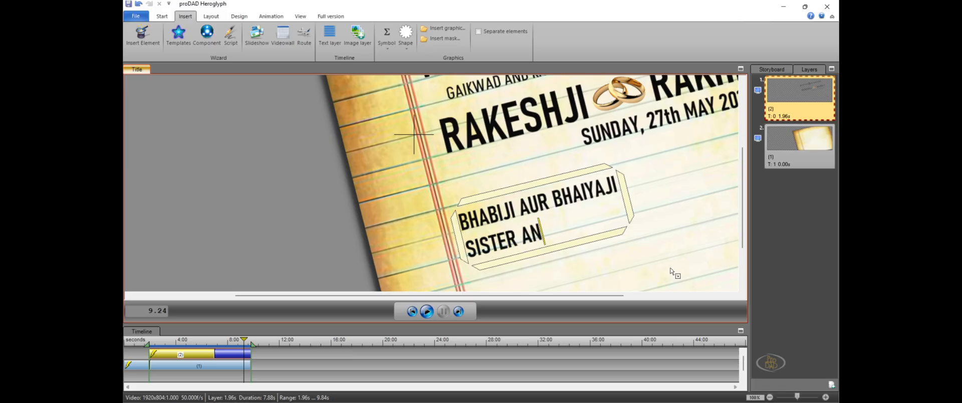
text(D JIJA)
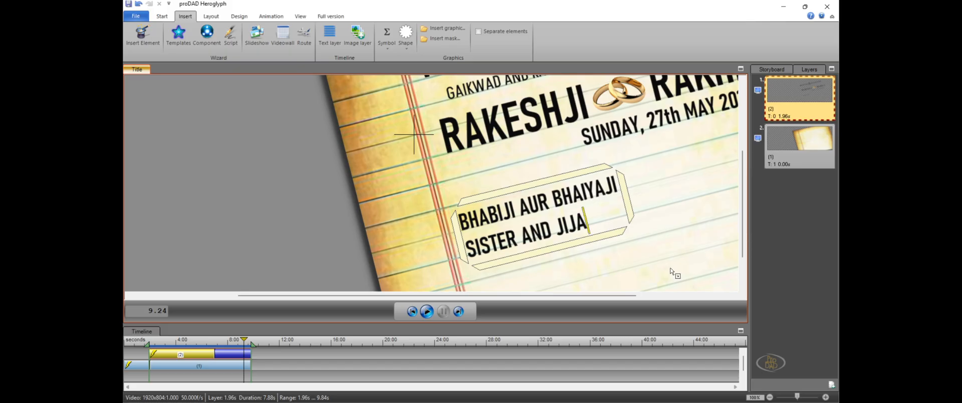
key(Escape)
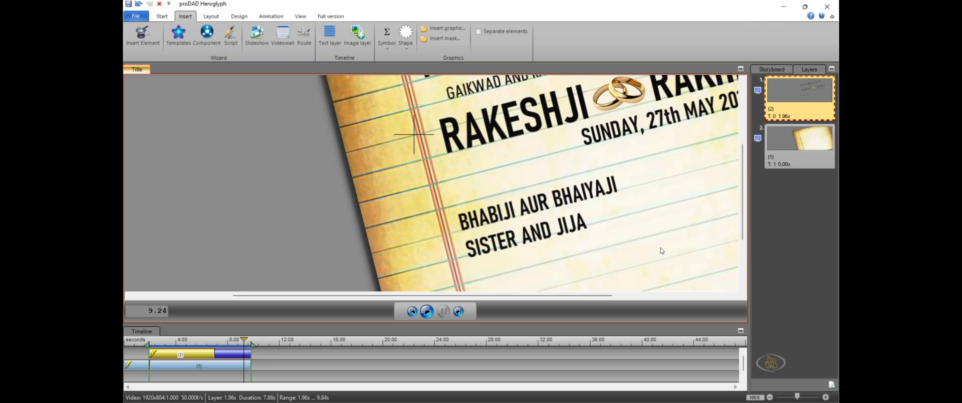
click(682, 228)
drag(798, 397, 799, 400)
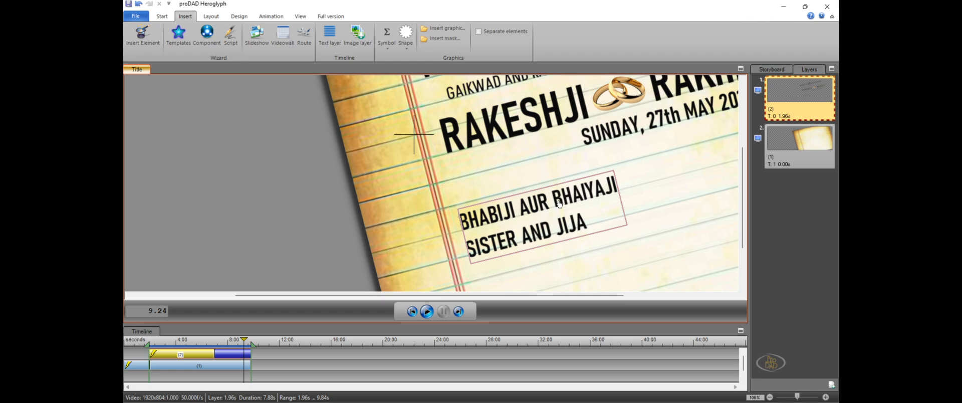
Reopen the two-line detail block in text editing mode
right_click(562, 221)
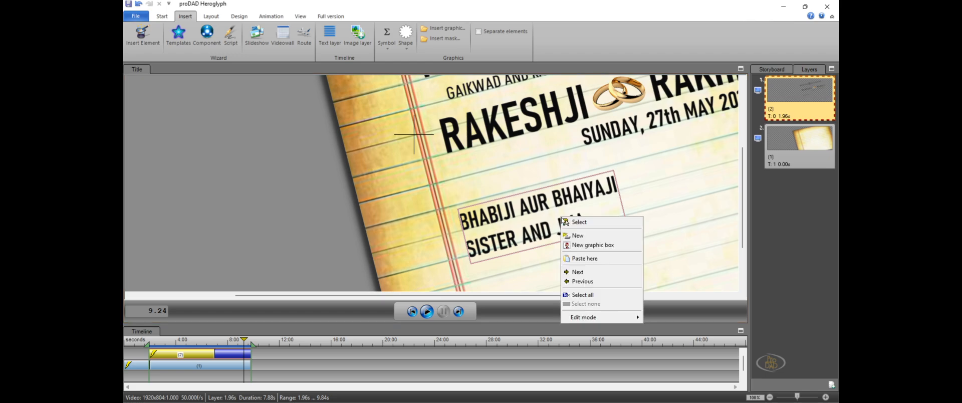
click(527, 215)
right_click(525, 211)
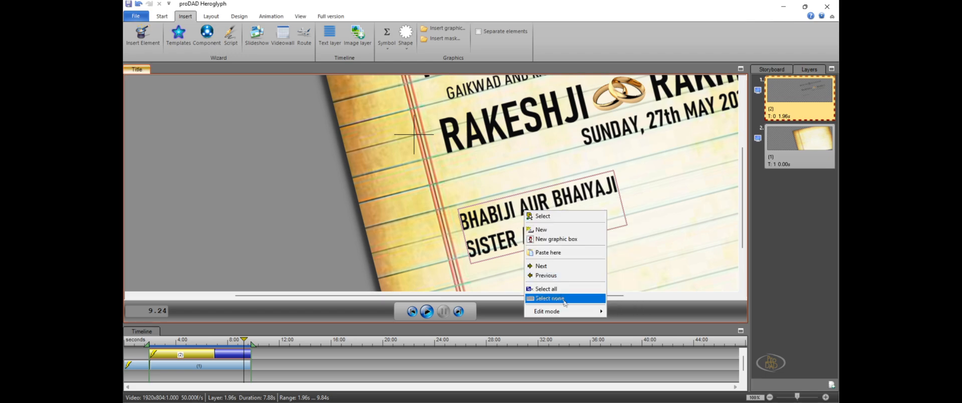
mouse_move(577, 312)
click(619, 322)
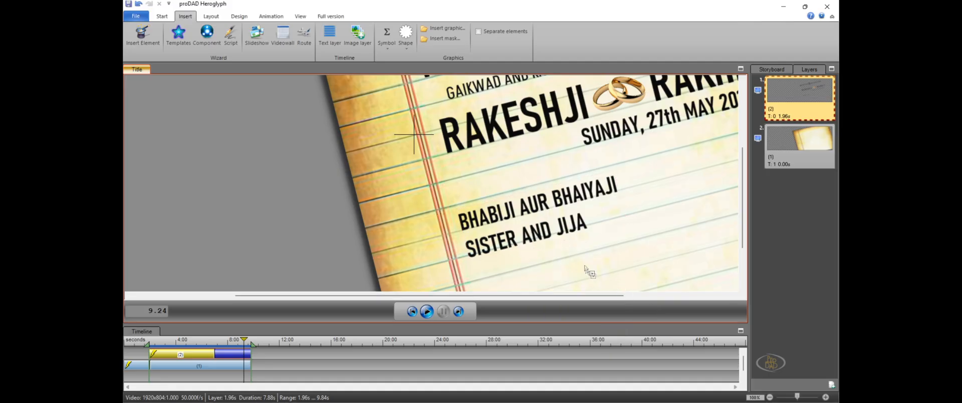
click(554, 223)
right_click(554, 221)
mouse_move(588, 321)
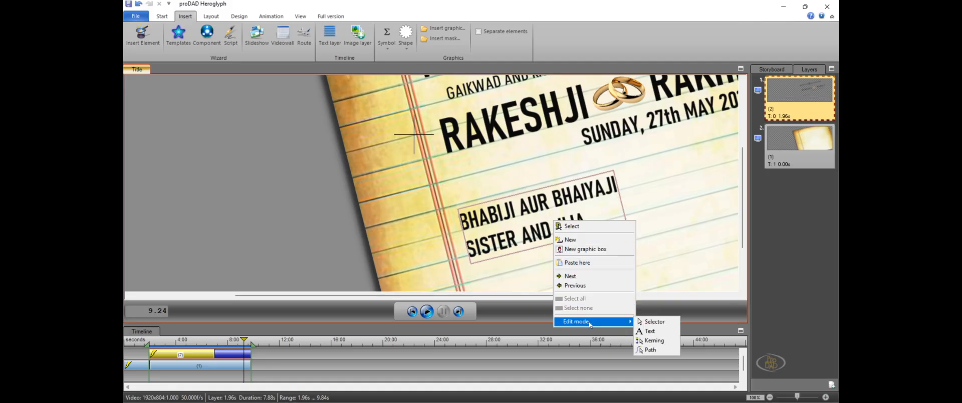
click(652, 331)
click(560, 241)
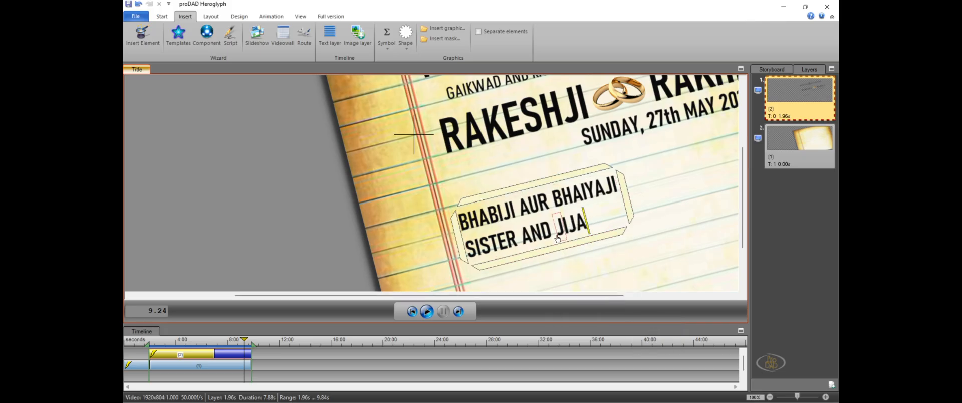
Move the "SISTER AND JIJA" line slightly closer to the line above it and deselect the text
key(shift+Left)
key(shift+Left)
key(shift+Left)
key(shift+Left)
key(shift+Left)
key(shift+Left)
key(shift+Left)
key(shift+Left)
key(shift+Left)
key(shift+Left)
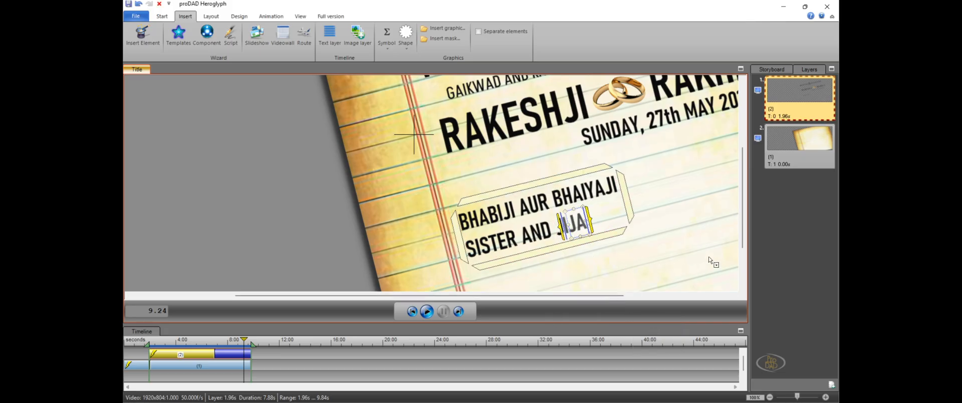
key(shift+Left)
key(shift+Left)
key(shift+Left)
key(shift+Left)
key(shift+Left)
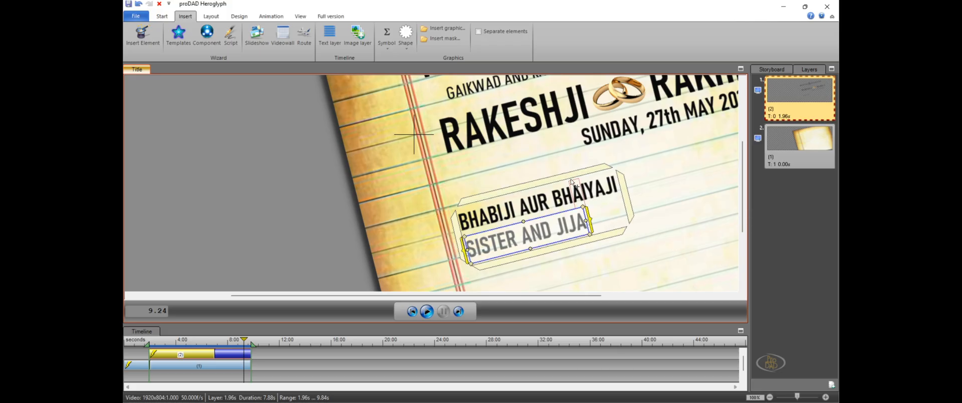
drag(560, 241, 560, 242)
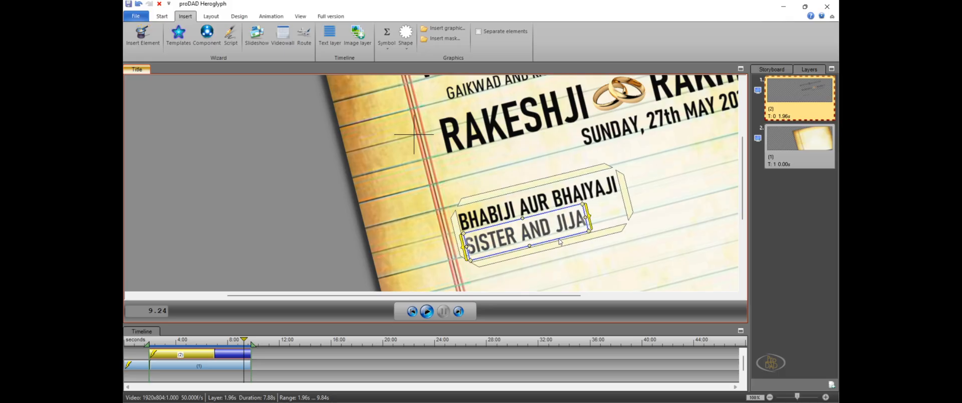
click(307, 242)
click(576, 287)
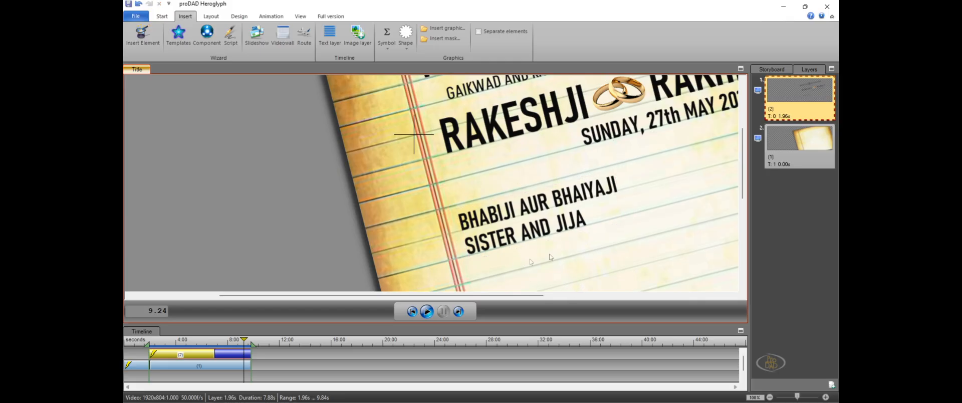
Set the playhead to 8.24 and paste a copy of the two-line detail block lower on the paper
mouse_move(216, 344)
mouse_down()
mouse_move(167, 342)
mouse_move(231, 344)
mouse_up()
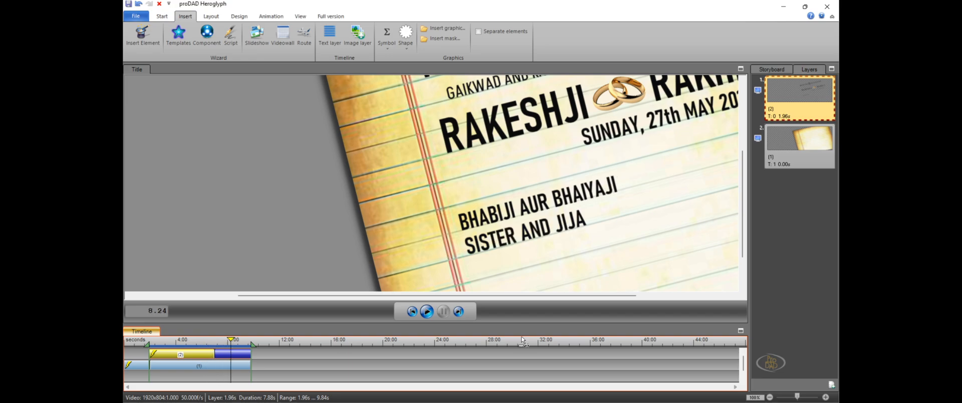
click(574, 224)
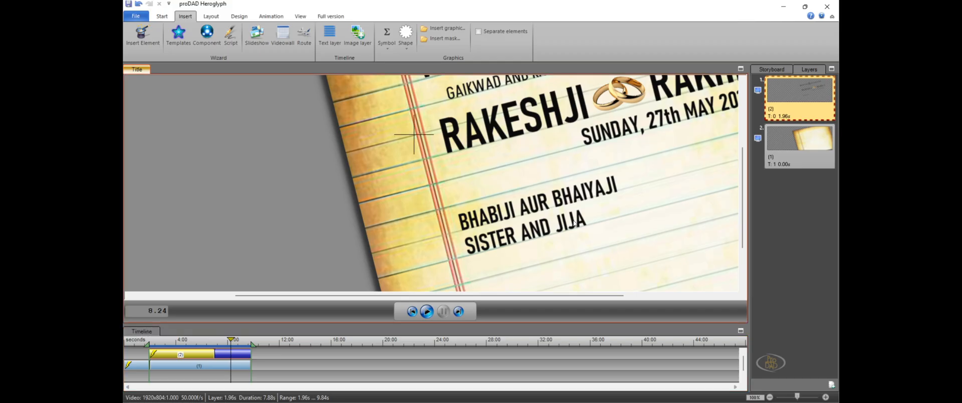
right_click(575, 221)
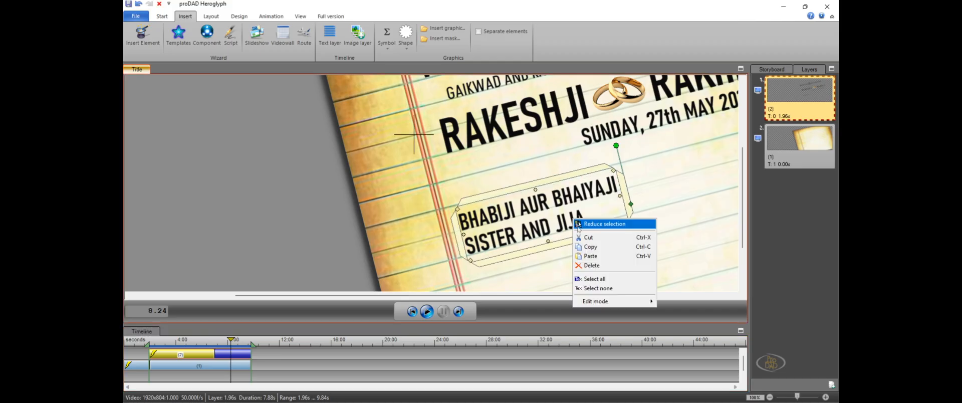
click(608, 248)
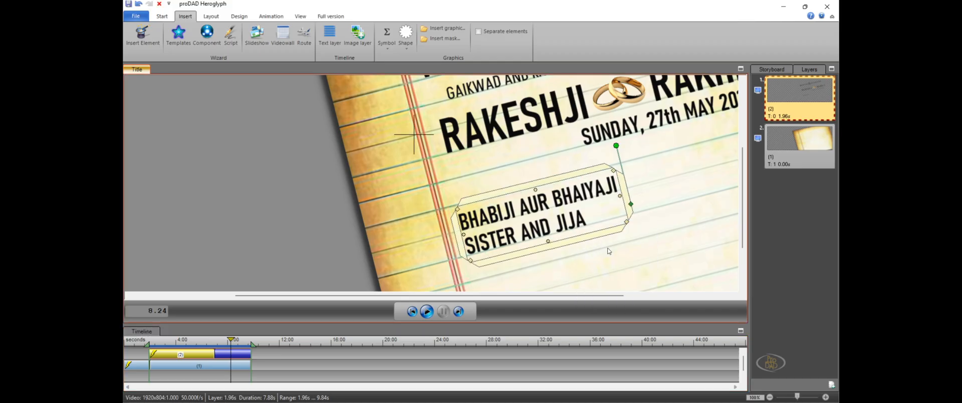
right_click(670, 258)
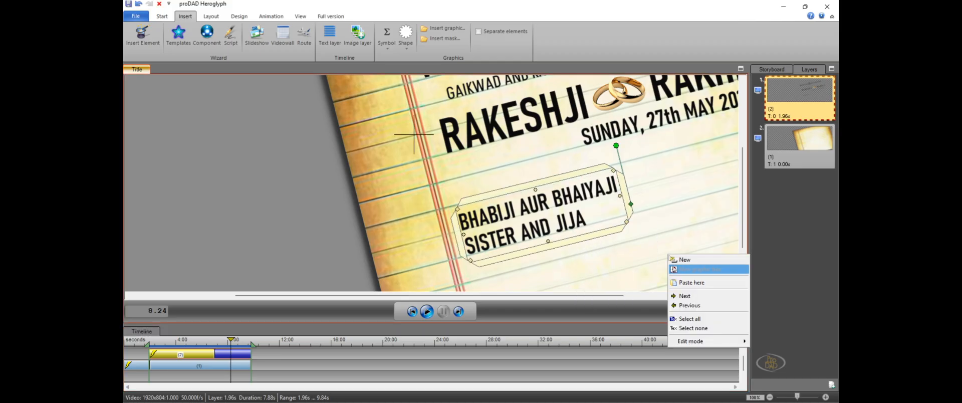
click(702, 282)
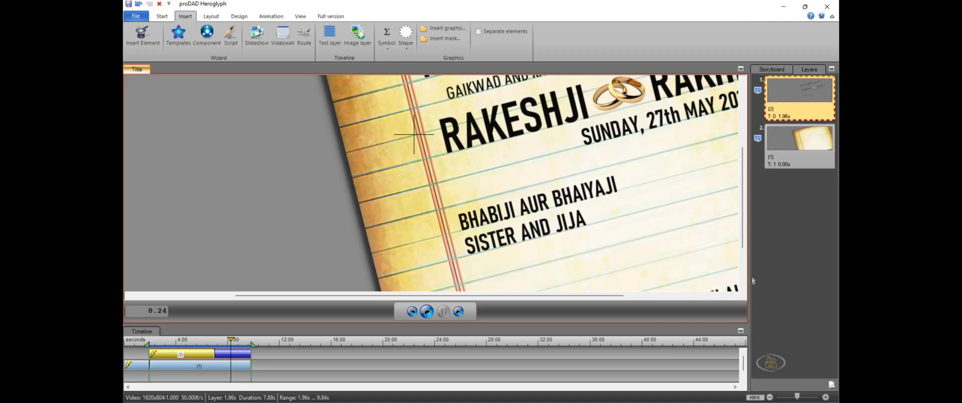
Place the pasted two-line block on the paper to the right of the original detail block
scroll(739, 269, down, 2)
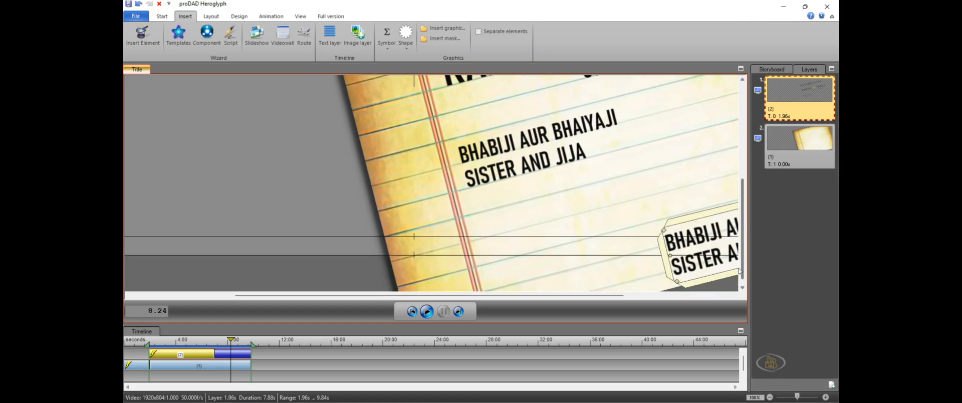
scroll(739, 272, up, 1)
drag(609, 299, 687, 299)
click(626, 217)
drag(627, 217, 574, 139)
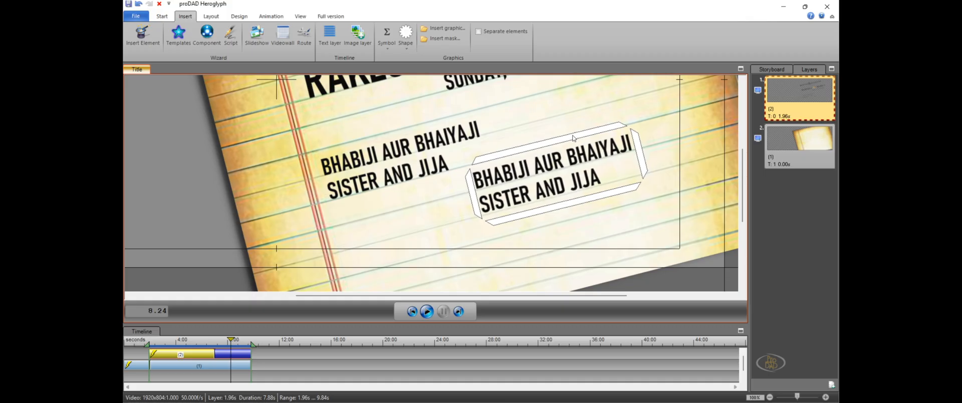
Edit the copied detail block's text and replace its second line with "MUMMY AND PAPPA"
click(574, 138)
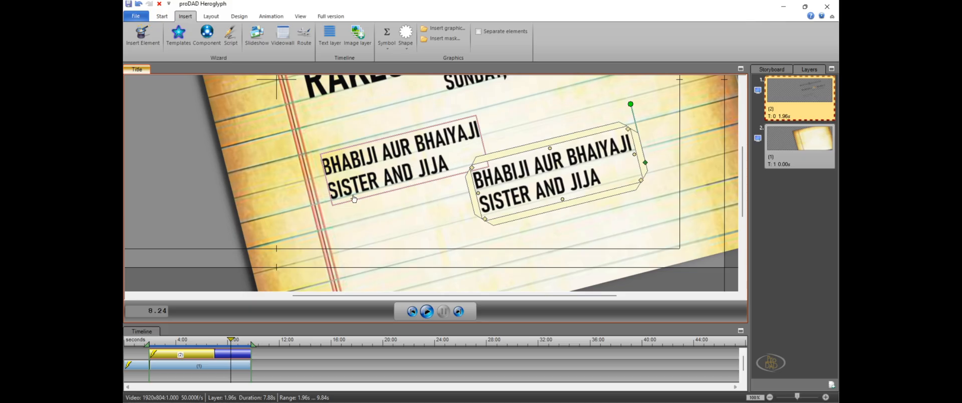
right_click(515, 182)
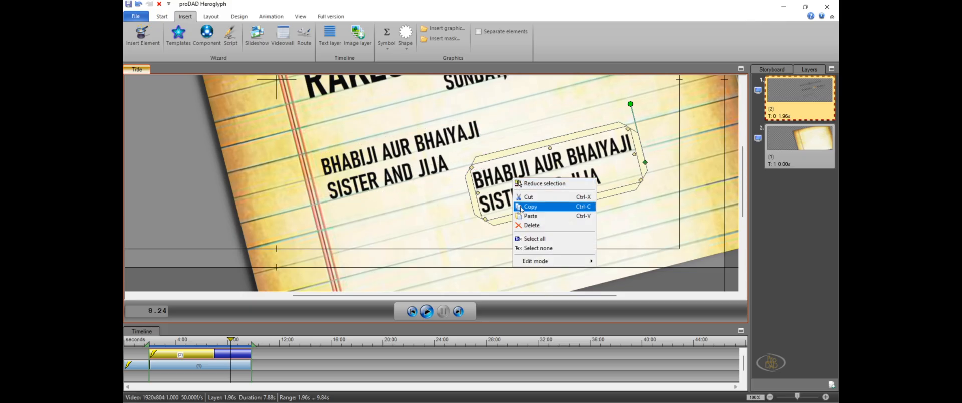
mouse_move(562, 262)
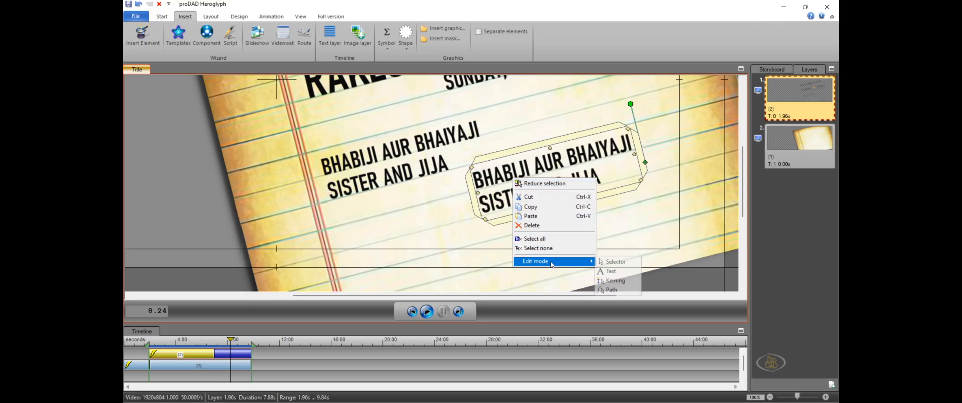
click(615, 274)
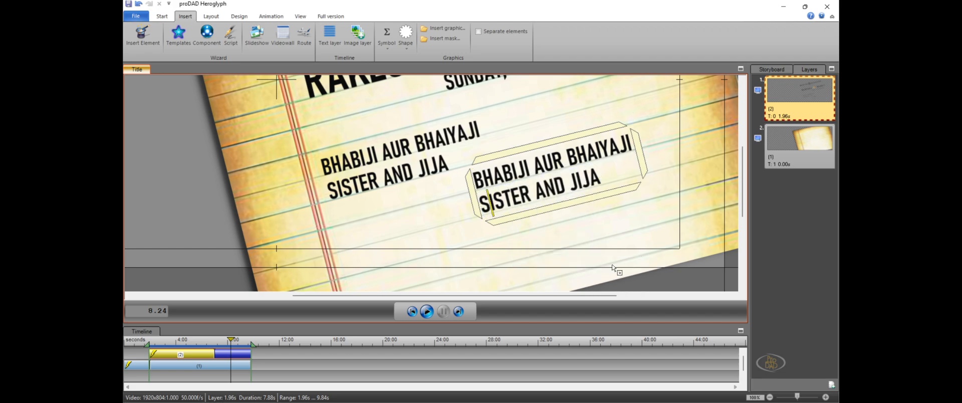
key(shift+Left)
key(shift+Left)
key(shift+Left)
key(Right)
key(Right)
key(Right)
key(Right)
key(Right)
key(Right)
key(Right)
key(Right)
key(Right)
key(shift+Left)
key(shift+Left)
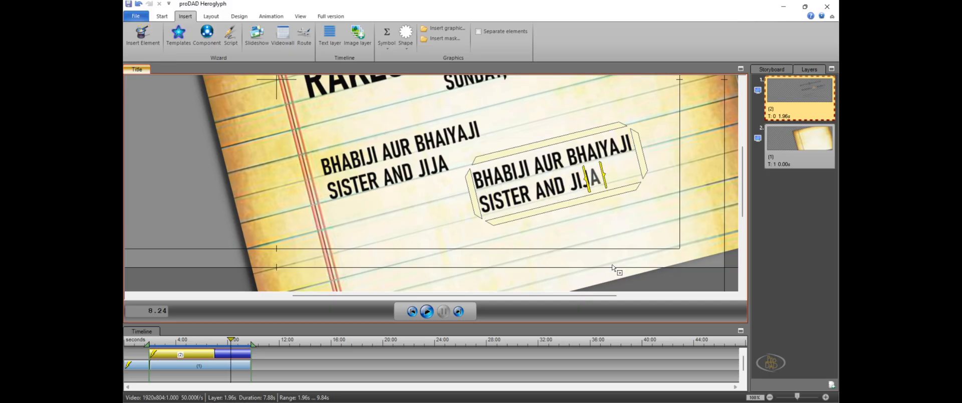
key(shift+Left)
key(shift+Left)
key(shift+Left)
key(shift+Left)
key(shift+Left)
key(shift+Left)
key(shift+Left)
key(shift+Left)
key(shift+Left)
key(shift+Left)
key(shift+Left)
key(shift+Left)
key(shift+Left)
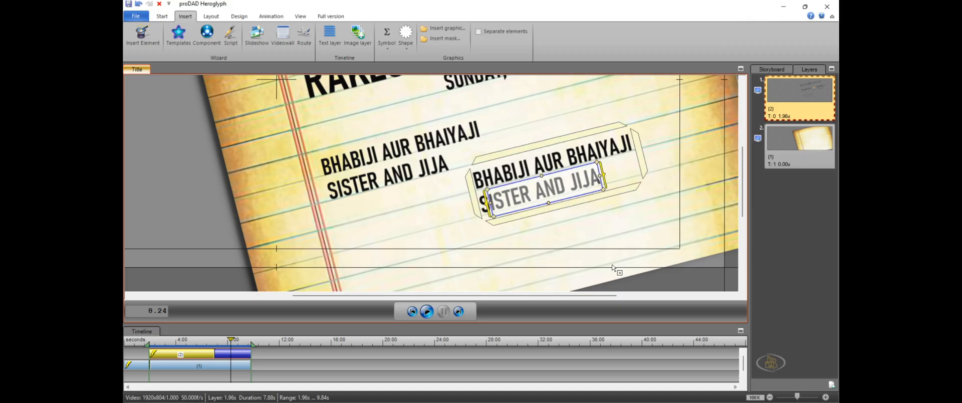
key(shift+Left)
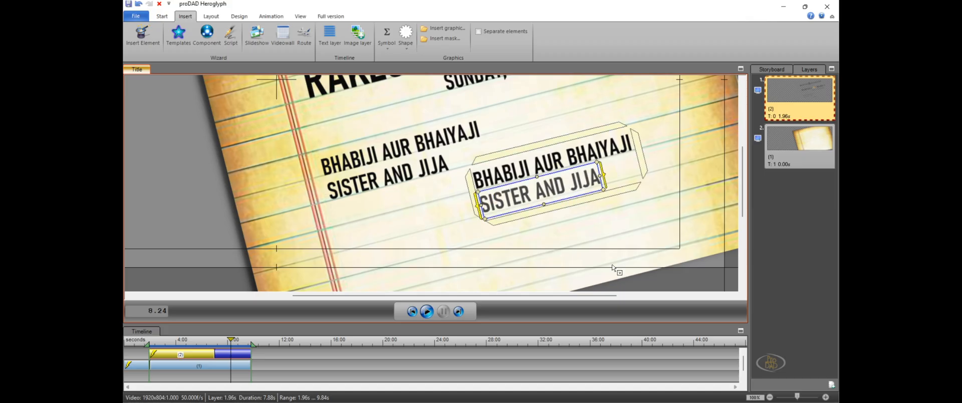
text(MUMM)
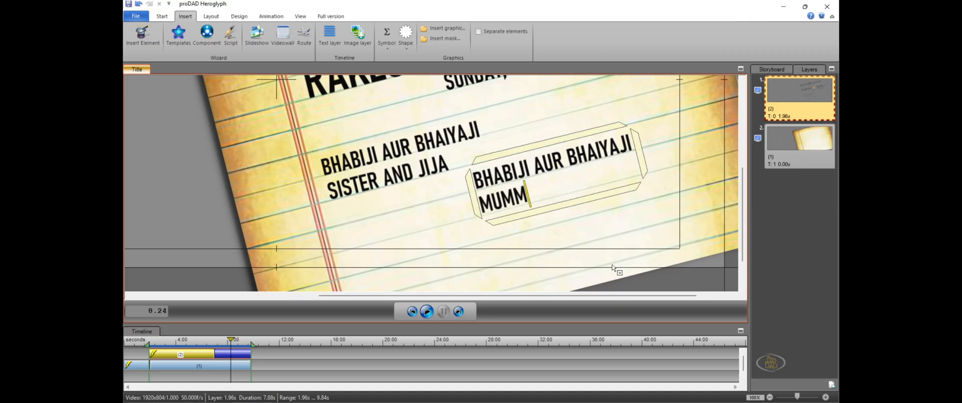
text(Y A)
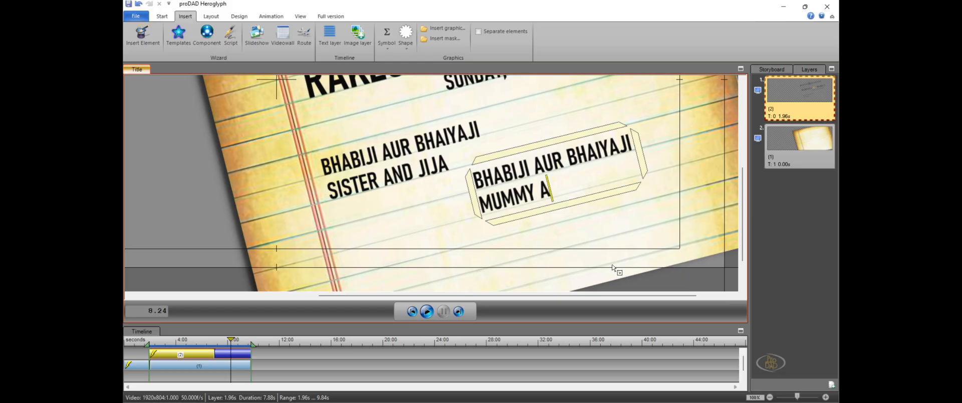
text(ND )
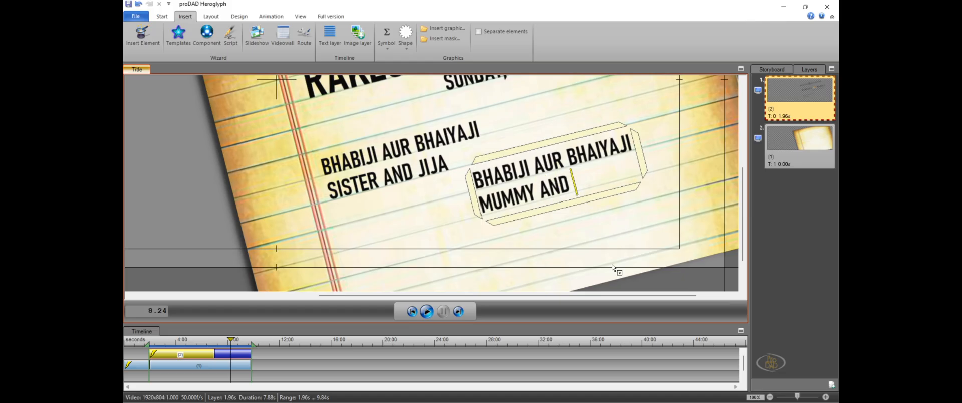
text(P )
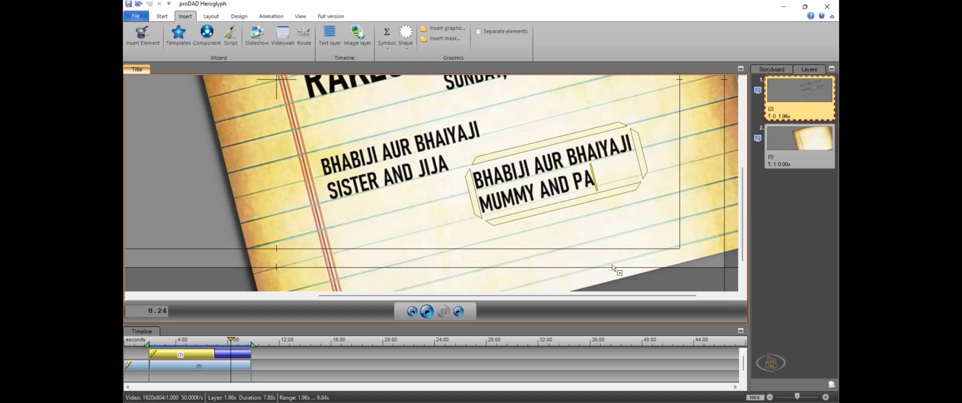
text(PPA)
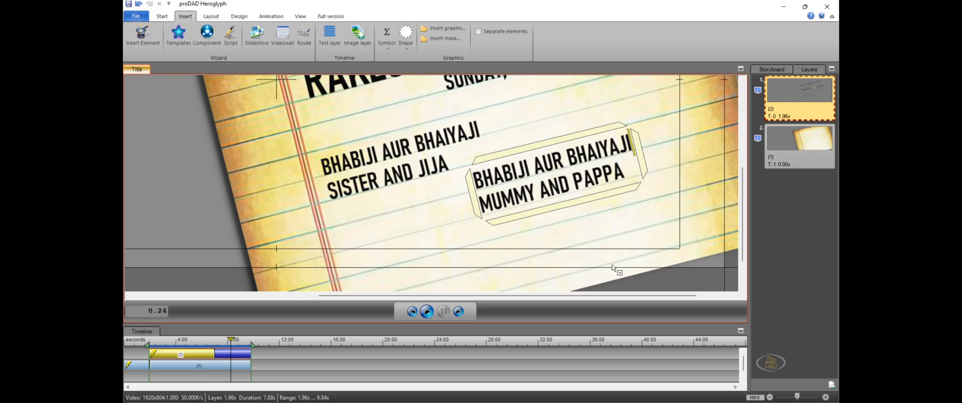
Replace the copied block's first line with "DADJI AND DADIJI" and deselect the block
key(shift+Left)
key(shift+Left)
key(shift+Left)
key(shift+Left)
key(shift+Left)
key(shift+Left)
key(shift+Left)
key(shift+Left)
key(shift+Left)
key(shift+Left)
key(shift+Left)
key(shift+Left)
key(shift+Left)
key(shift+Left)
key(shift+Left)
key(shift+Left)
key(shift+Left)
key(shift+Left)
key(shift+Left)
key(shift+Left)
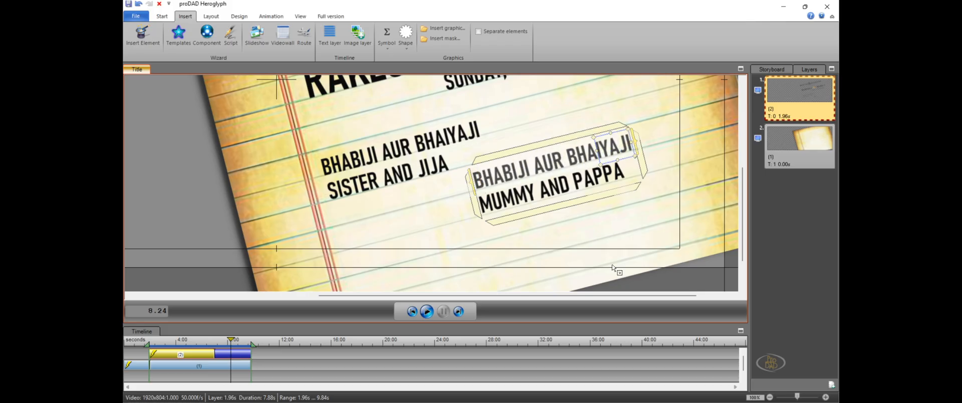
text(DAD)
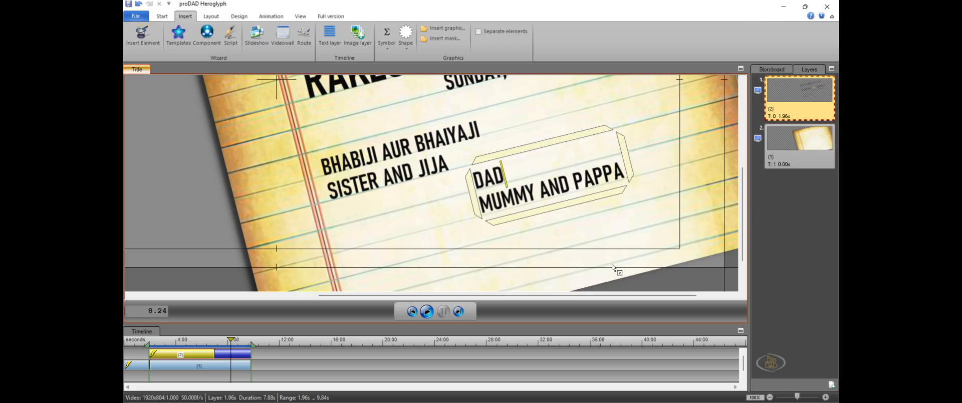
text(JI A)
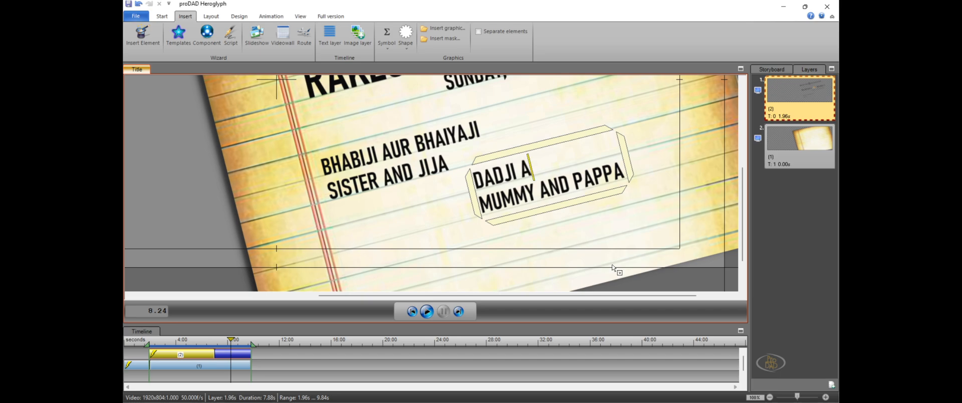
text(ND DADI)
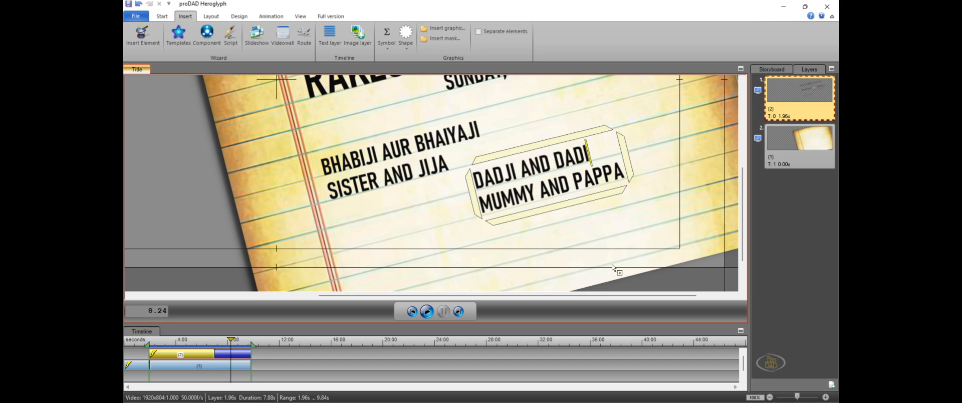
text(JI)
click(643, 213)
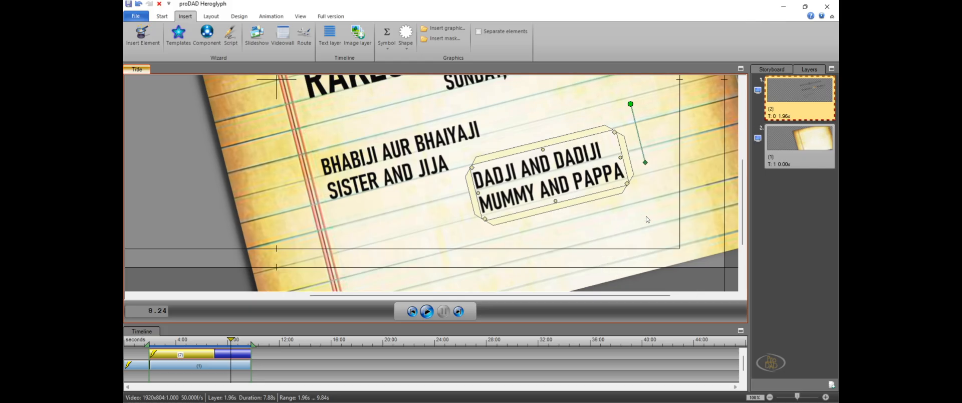
click(647, 219)
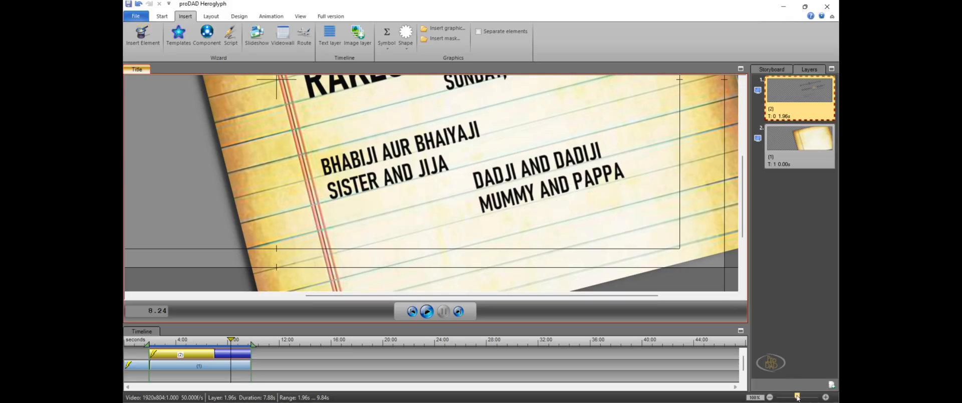
Preview the title animation from the beginning until all the relatives' detail lines are written, and stop playback
drag(798, 396, 790, 397)
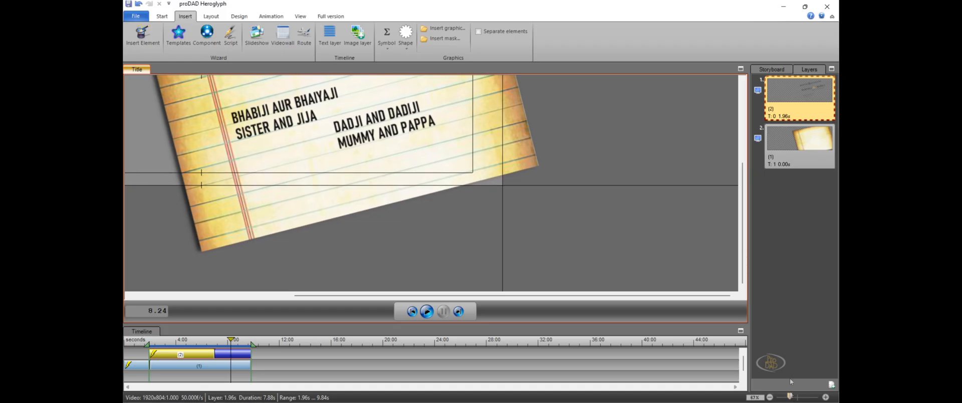
drag(744, 232, 745, 177)
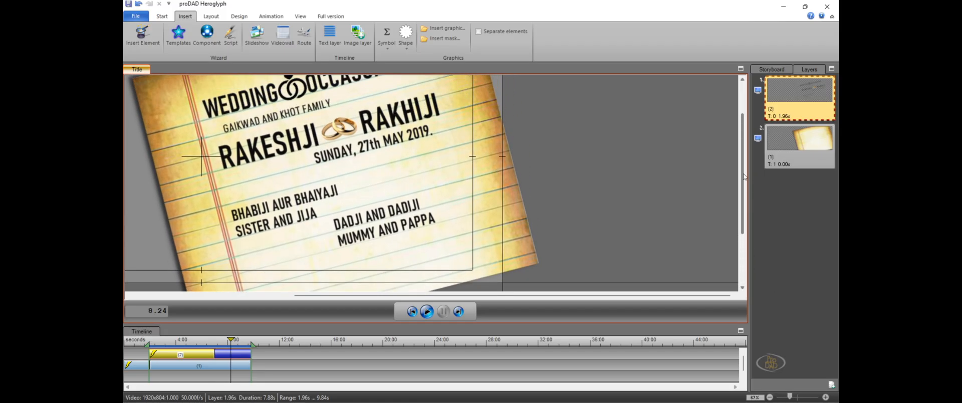
drag(493, 296, 374, 297)
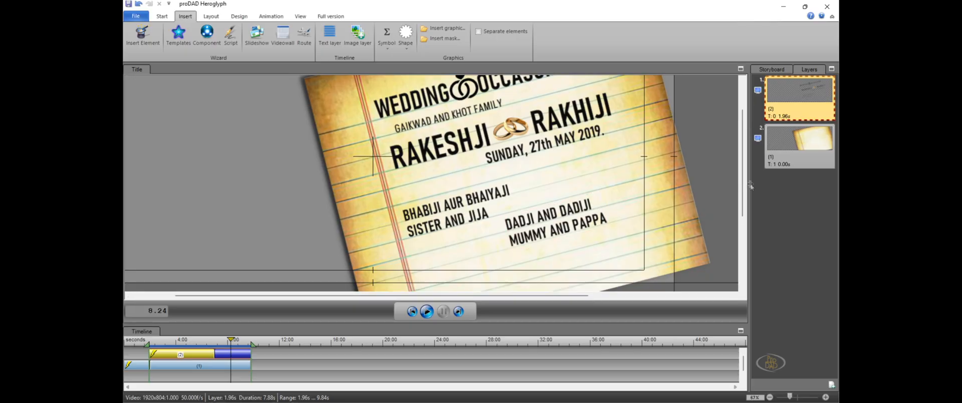
drag(745, 186, 744, 164)
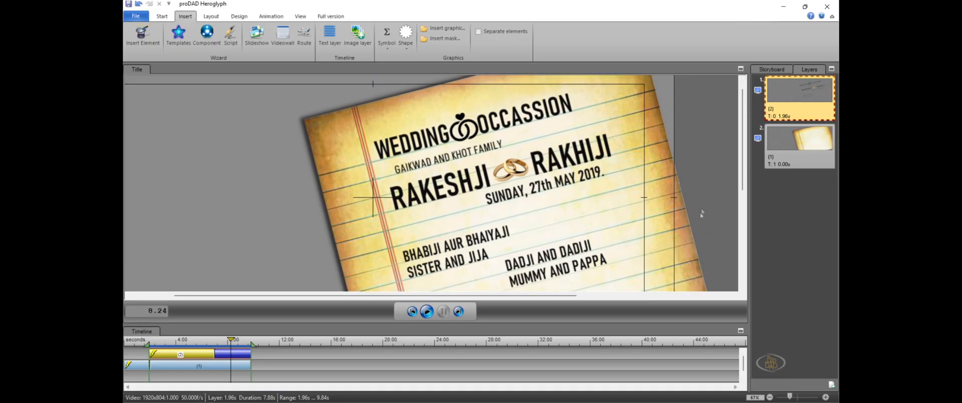
drag(228, 342, 126, 340)
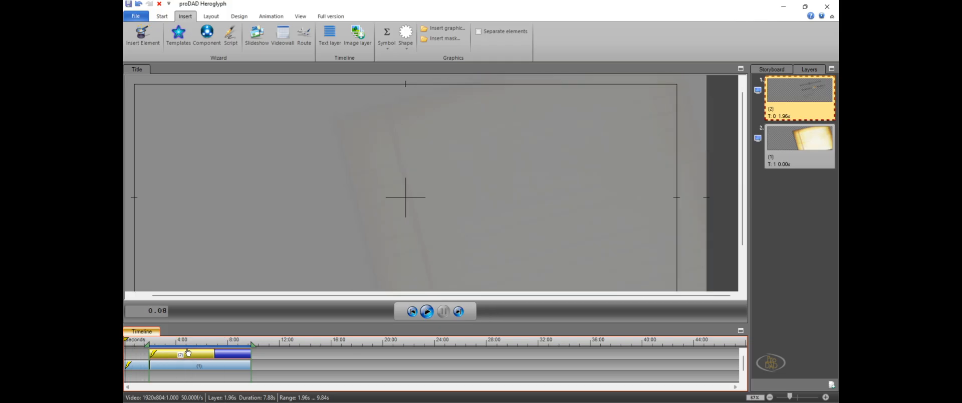
click(188, 364)
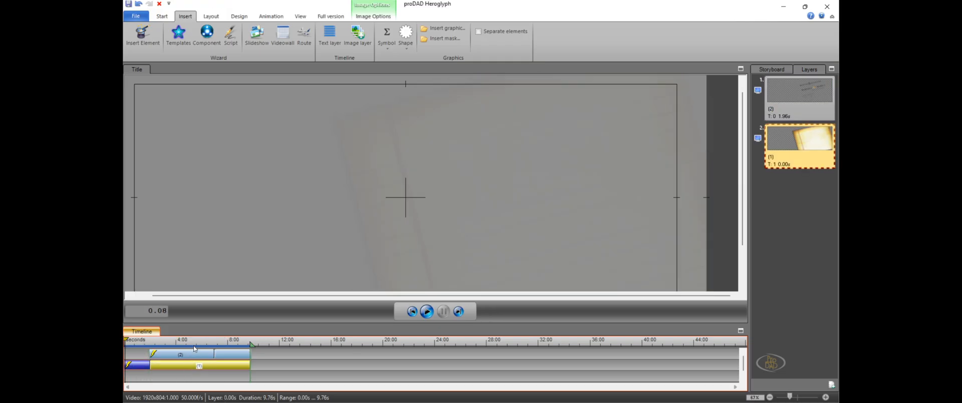
click(426, 312)
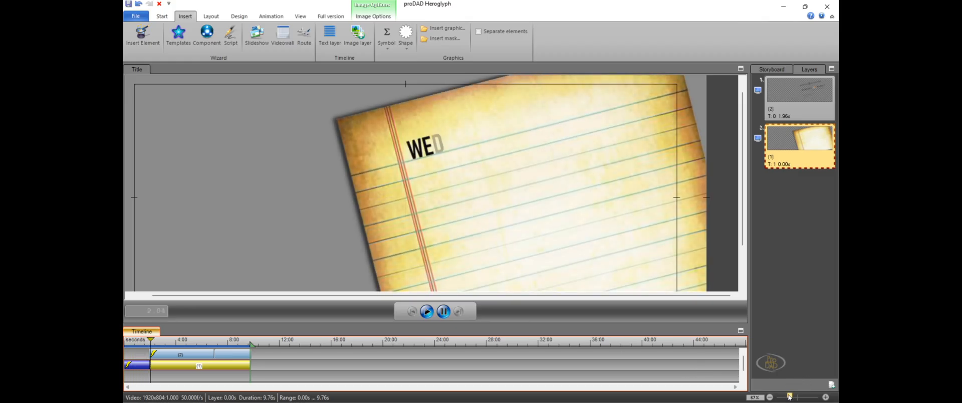
drag(790, 396, 787, 396)
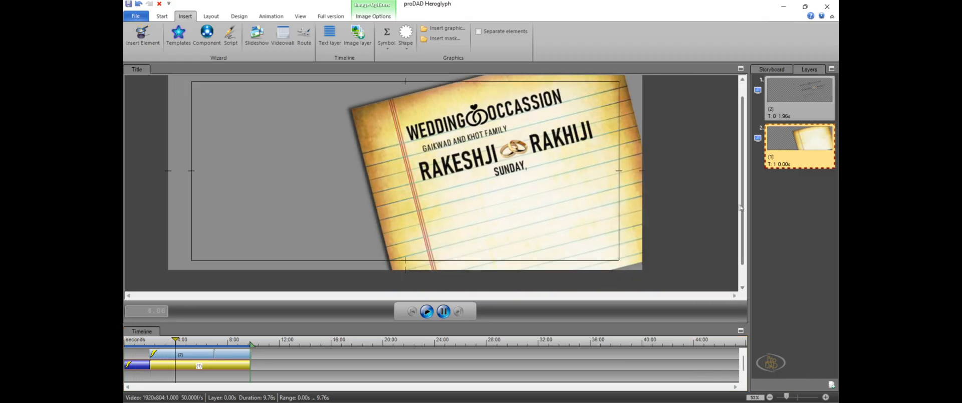
drag(743, 210, 743, 202)
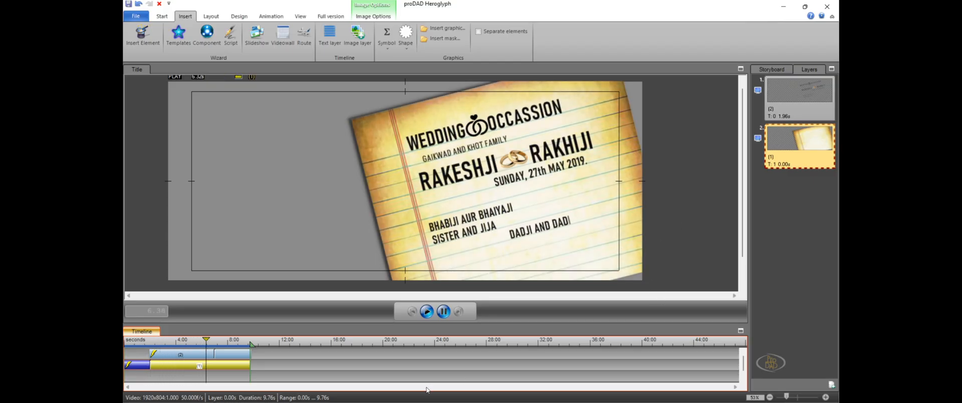
click(444, 311)
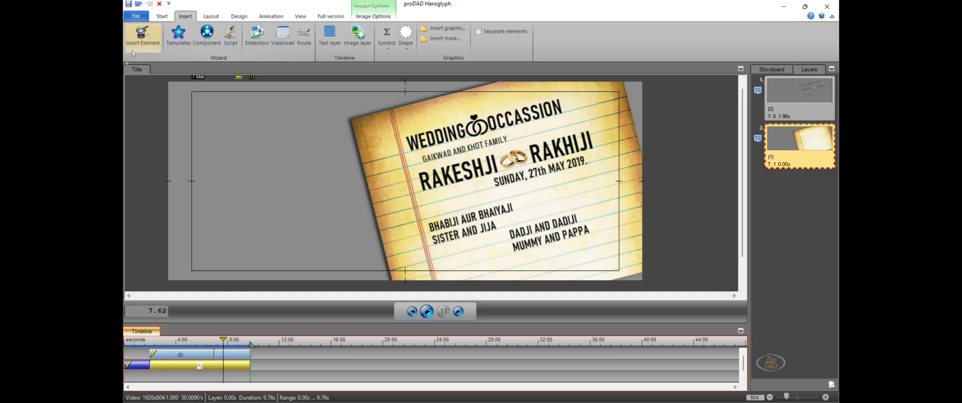
Save the project as 012 in the HEROGLYPH TEXT folder
click(136, 17)
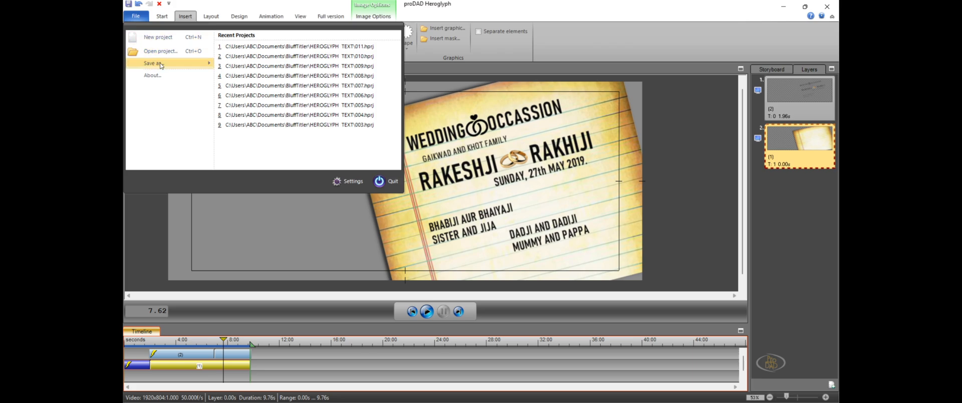
mouse_move(150, 64)
click(245, 55)
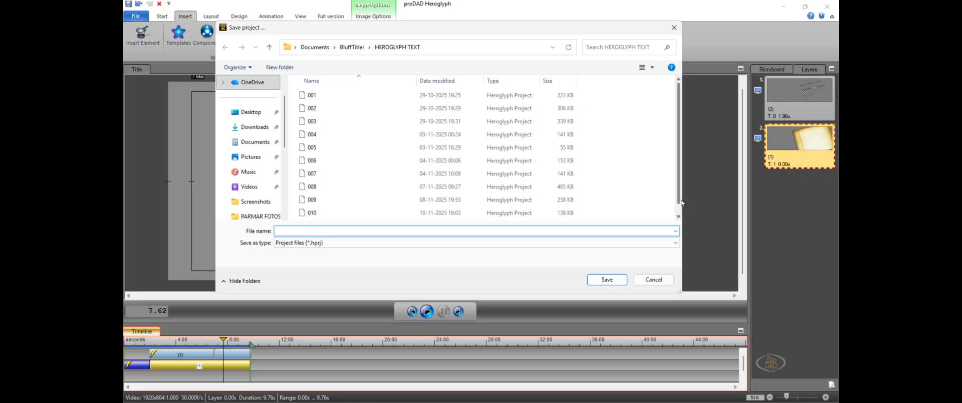
scroll(680, 199, down, 1)
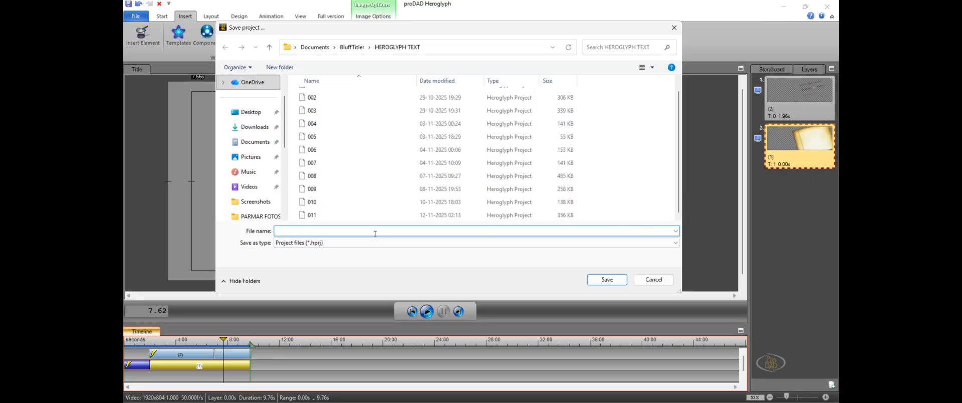
text(012)
click(612, 280)
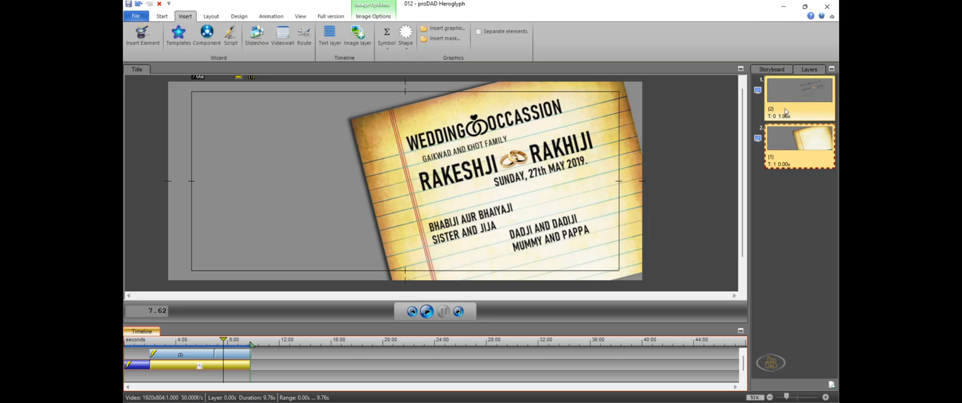
Try to insert the cartoon couple graphic from the Pictures Screenshots folder while the paper is selected, and undo the insertion
click(262, 163)
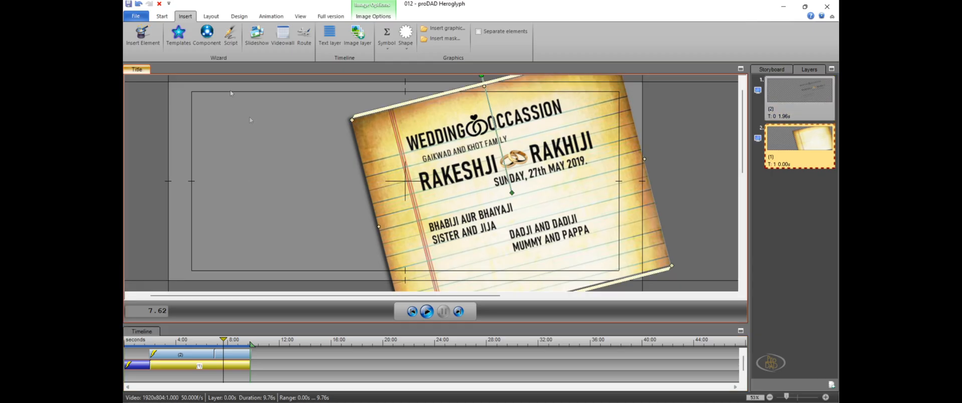
click(443, 28)
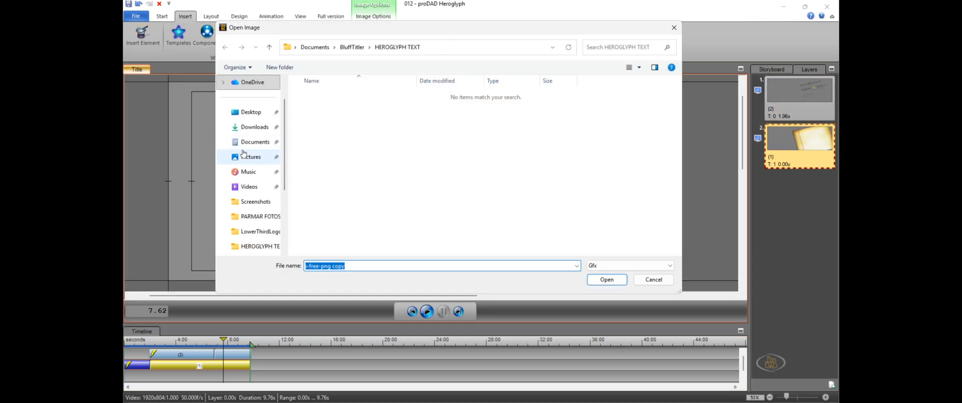
click(247, 158)
double_click(445, 131)
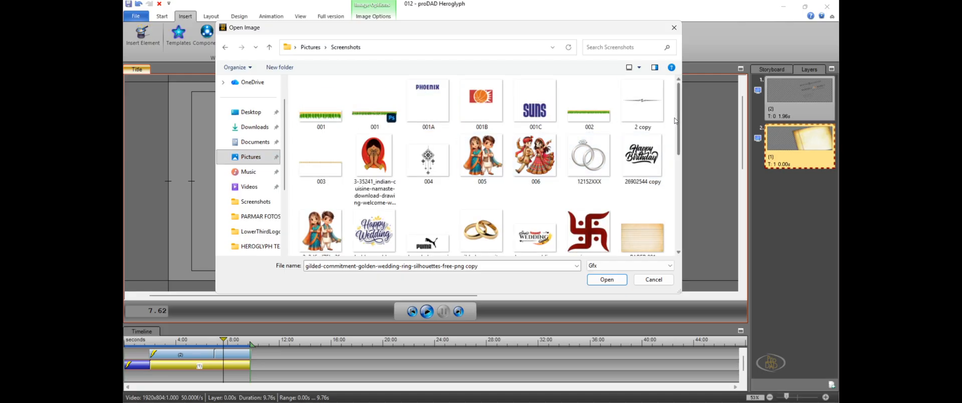
scroll(394, 126, down, 1)
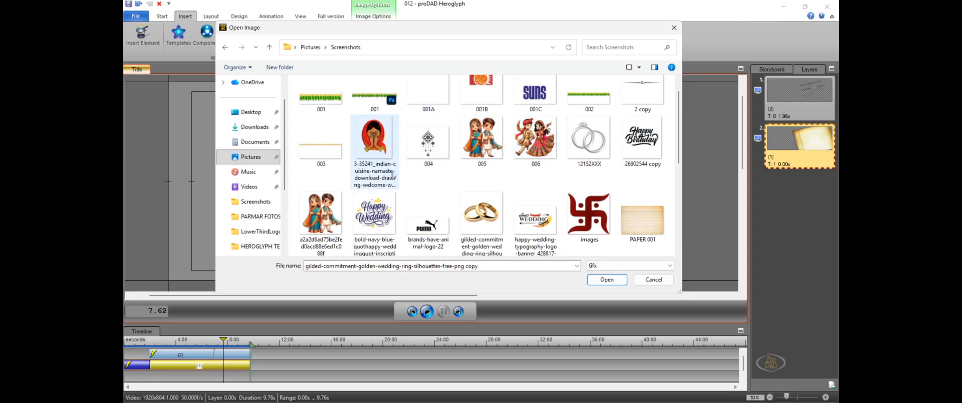
click(320, 219)
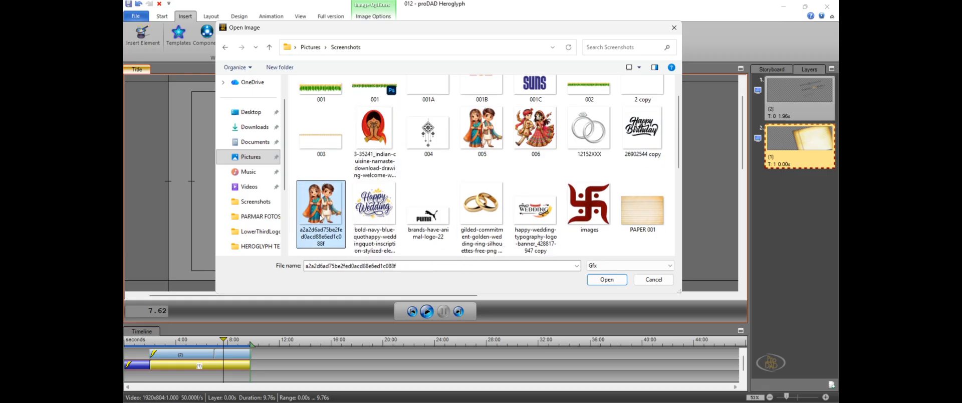
click(622, 281)
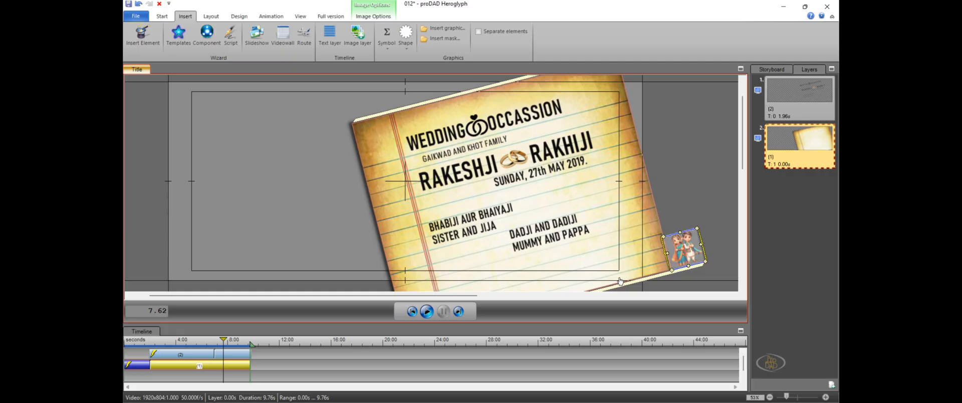
click(686, 265)
click(685, 264)
key(ctrl+z)
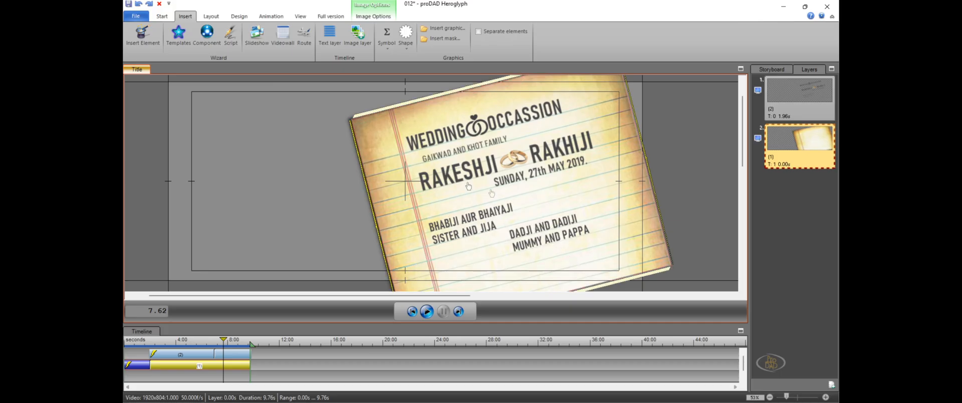
Deselect the paper and insert the cartoon couple graphic with crossed arms into the paper's layer
click(220, 159)
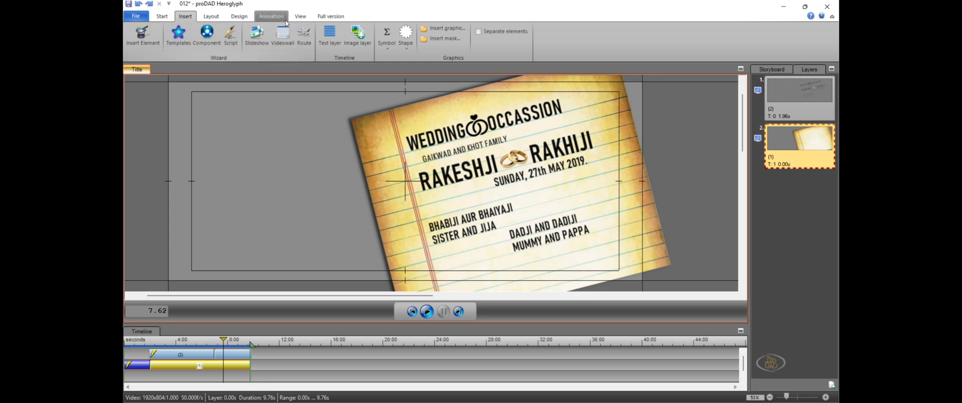
click(434, 31)
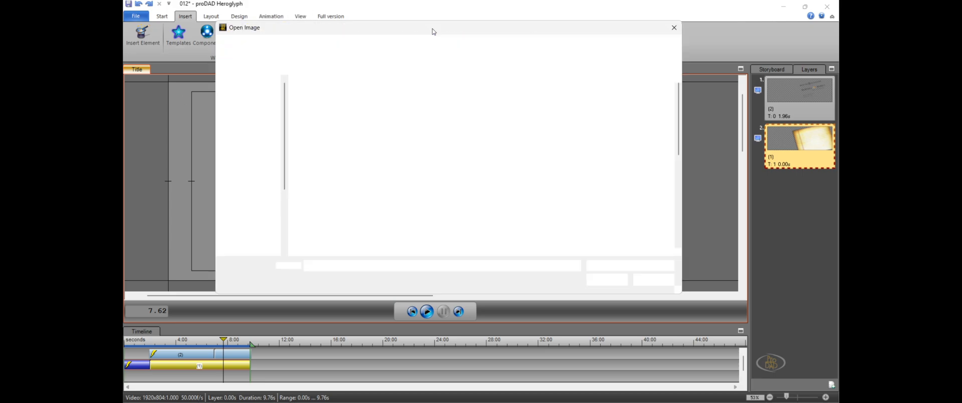
click(329, 220)
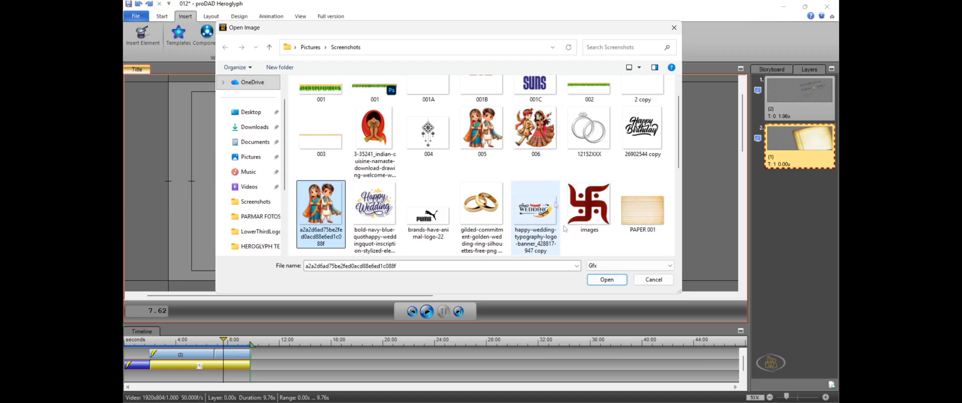
click(605, 280)
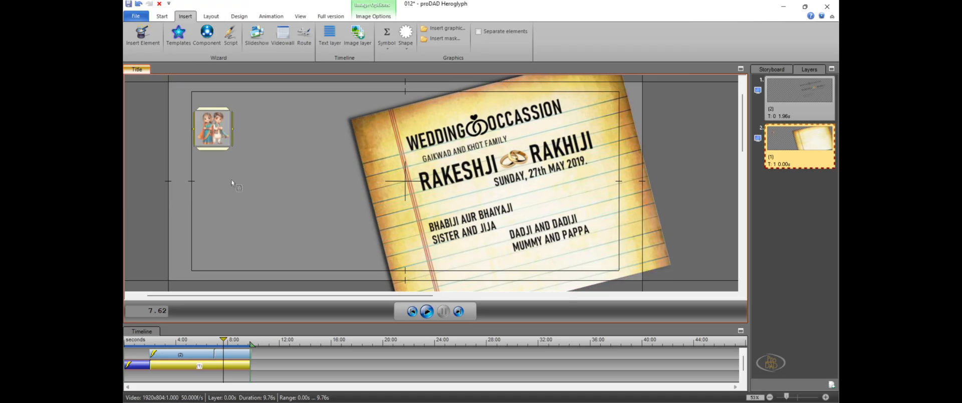
Enlarge the couple graphic to nearly fill the empty area beside the paper, adjust its position slightly and deselect it
drag(232, 147, 373, 236)
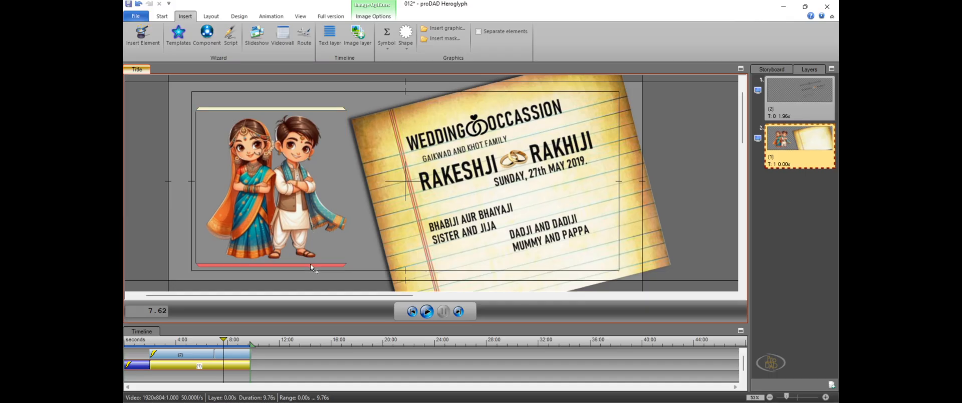
drag(310, 263, 307, 259)
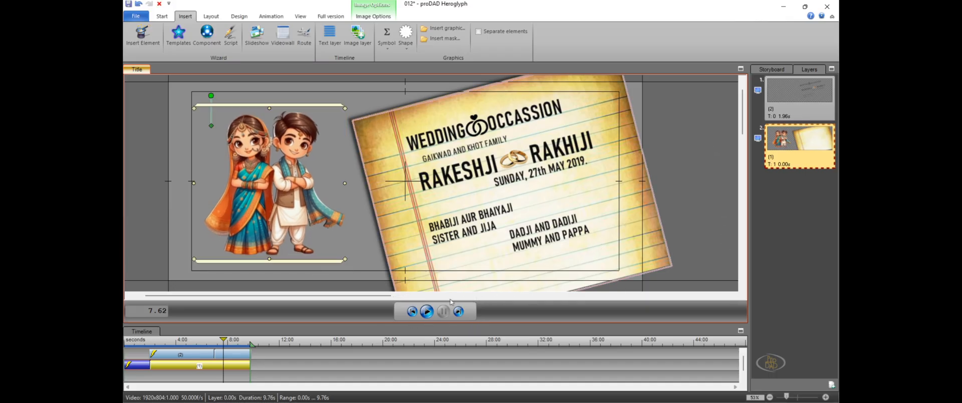
click(151, 234)
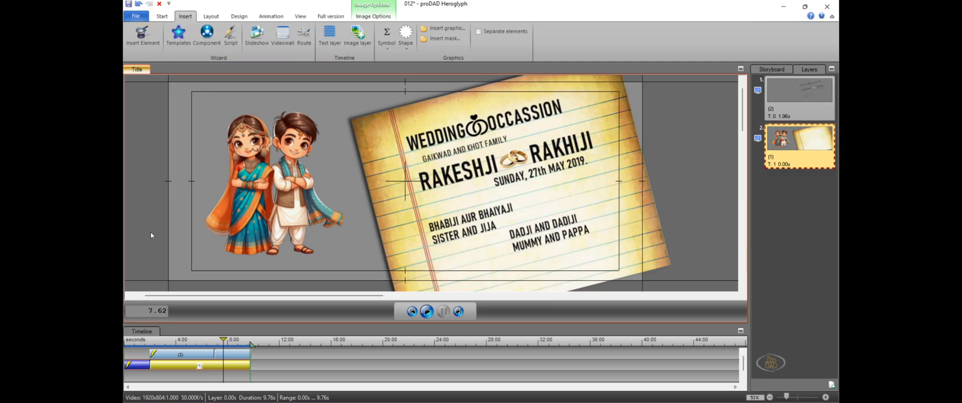
Preview the title animation with the couple graphic and stop playback
click(426, 312)
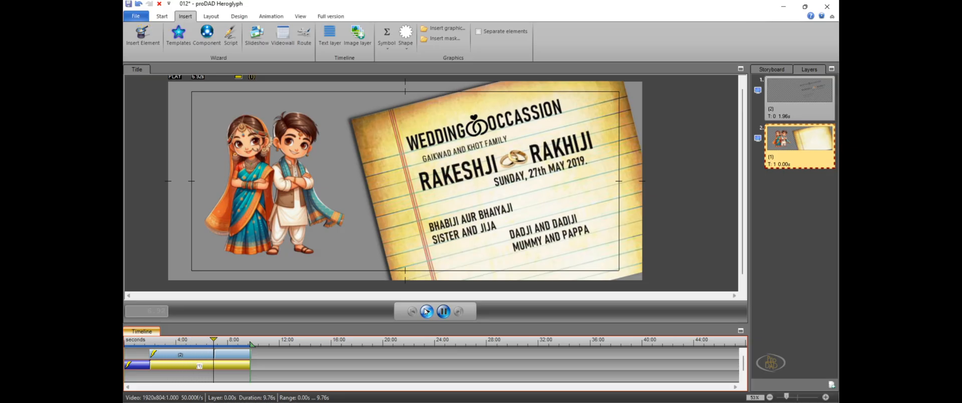
click(443, 311)
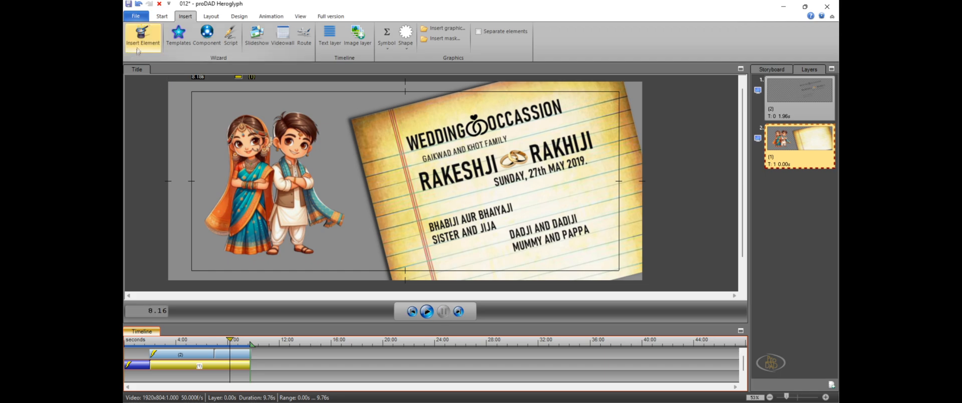
Save the changes to title project 012 and close Heroglyph
click(129, 4)
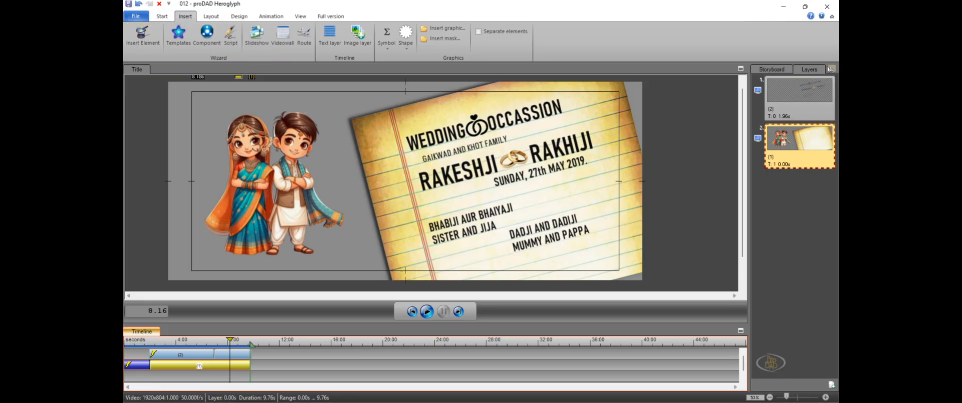
click(826, 7)
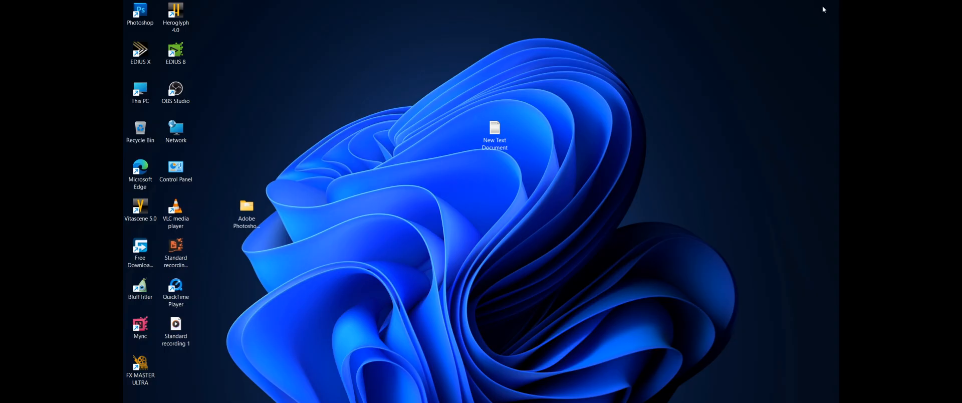
right_click(370, 86)
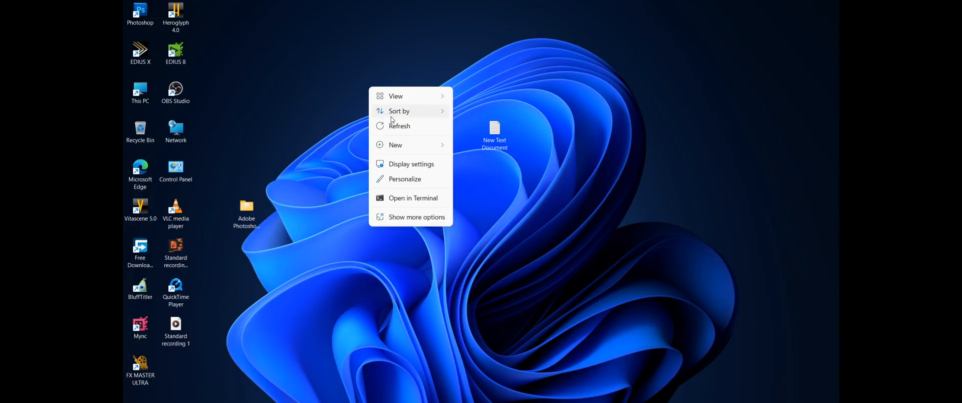
click(394, 125)
right_click(359, 80)
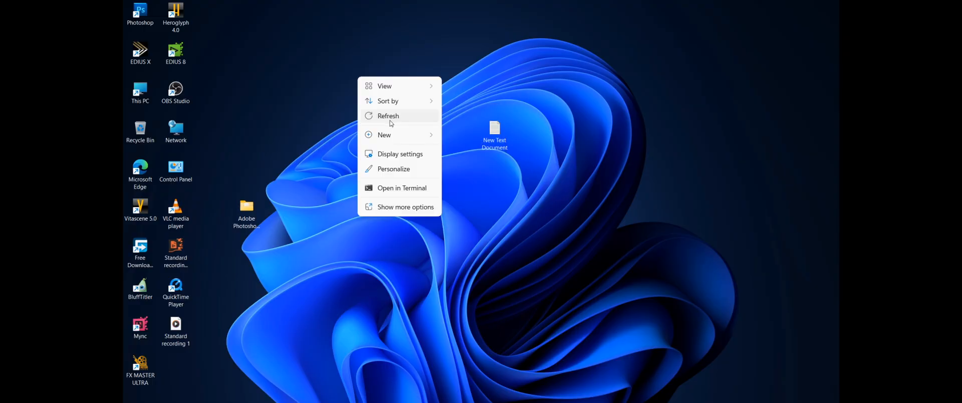
click(401, 120)
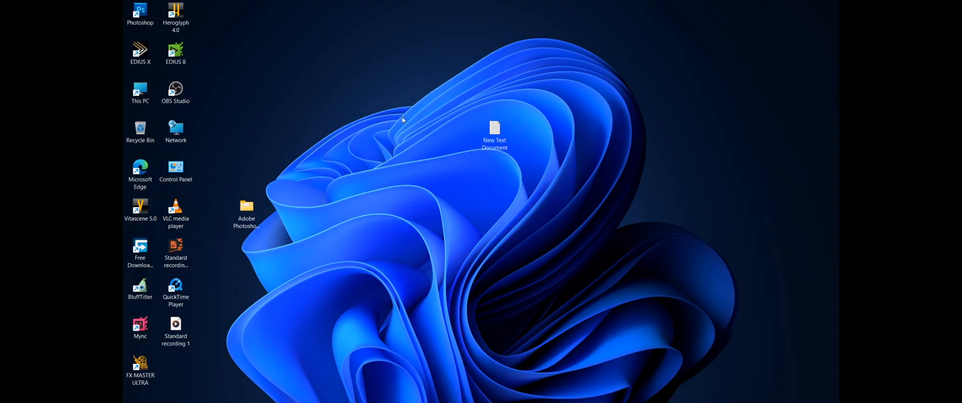
Launch EDIUS 8, open the recent SAMPLE PROJECT_001 and delete the title clip at the playhead on track 1 VA
double_click(187, 60)
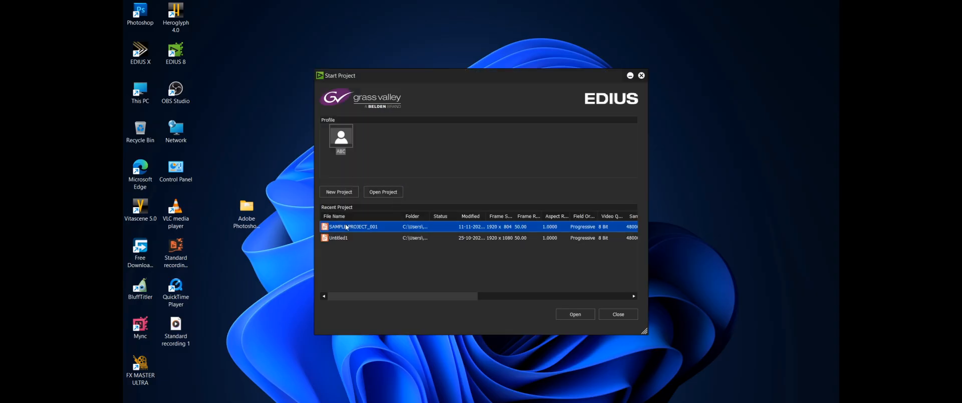
click(586, 313)
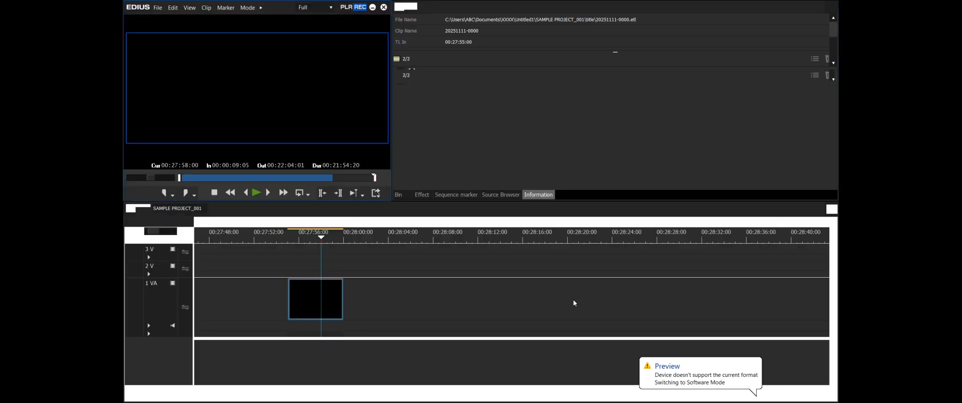
drag(384, 268, 321, 308)
key(Delete)
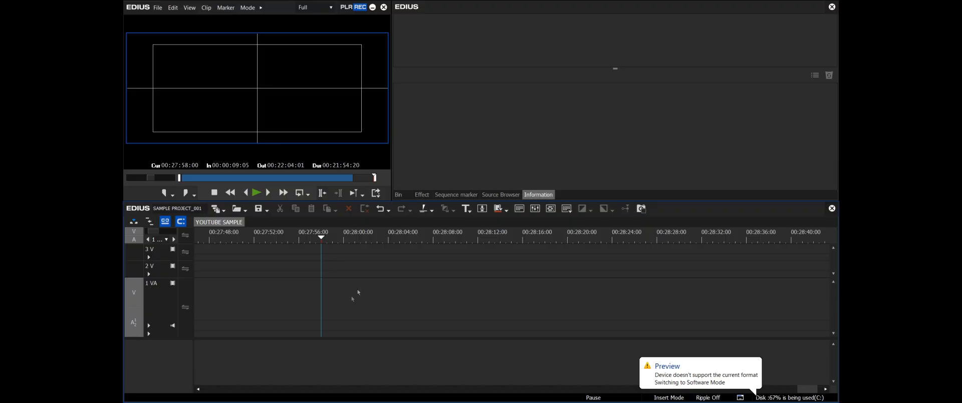
Place the sky image 5183000 from the bin on track 1 VA at 00:22:25:24 and move the playhead onto the clip
click(398, 194)
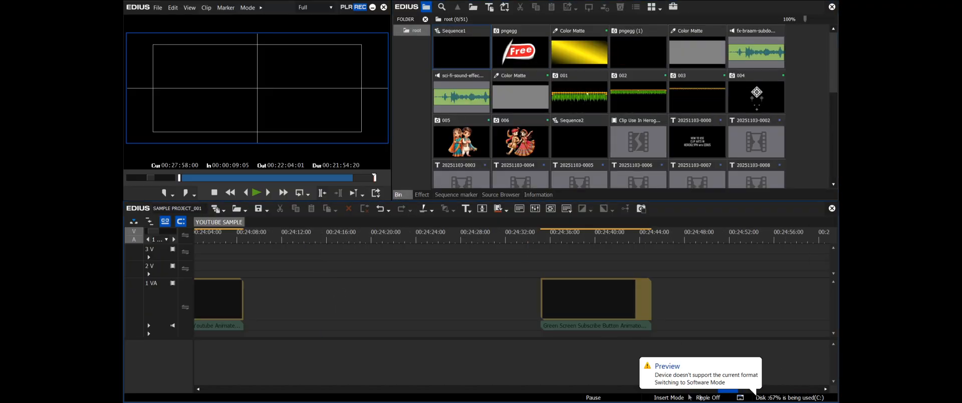
mouse_move(690, 397)
mouse_down()
mouse_move(656, 397)
mouse_move(671, 397)
mouse_up()
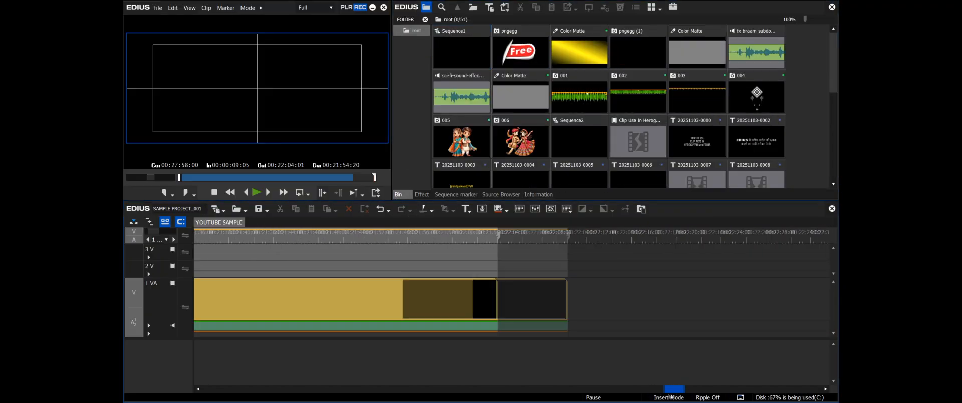
click(459, 238)
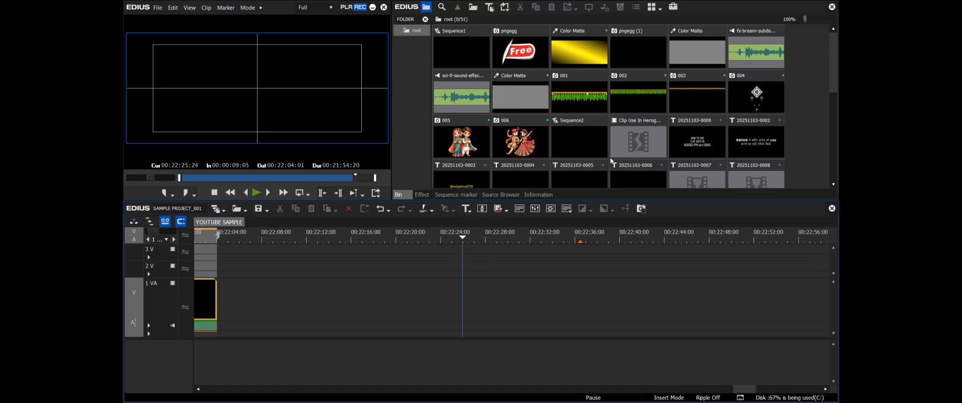
drag(834, 81, 826, 126)
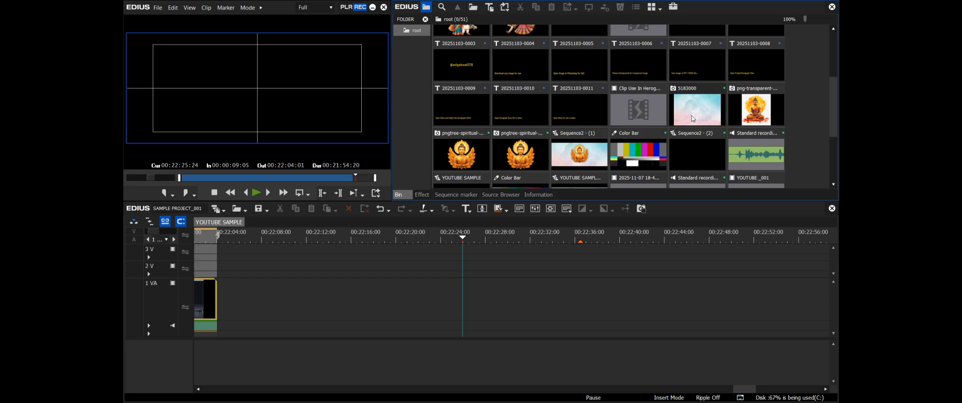
drag(694, 119, 489, 289)
click(485, 240)
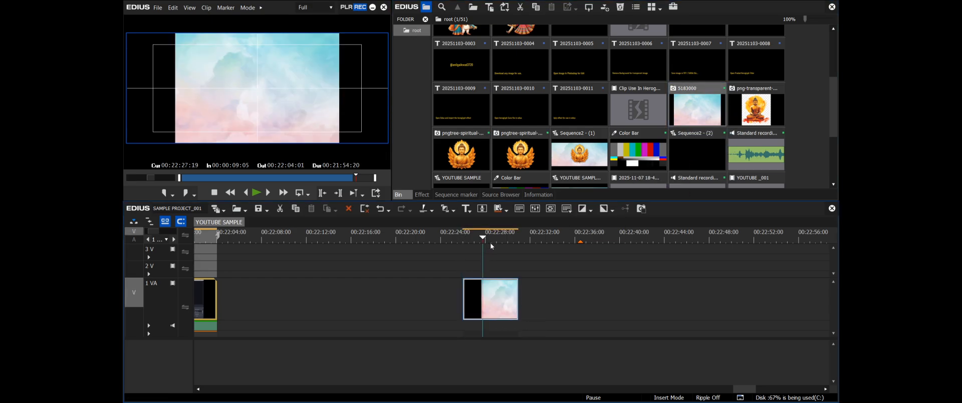
Clear the existing in and out points and set new ones around the sky image clip
key(alt+x)
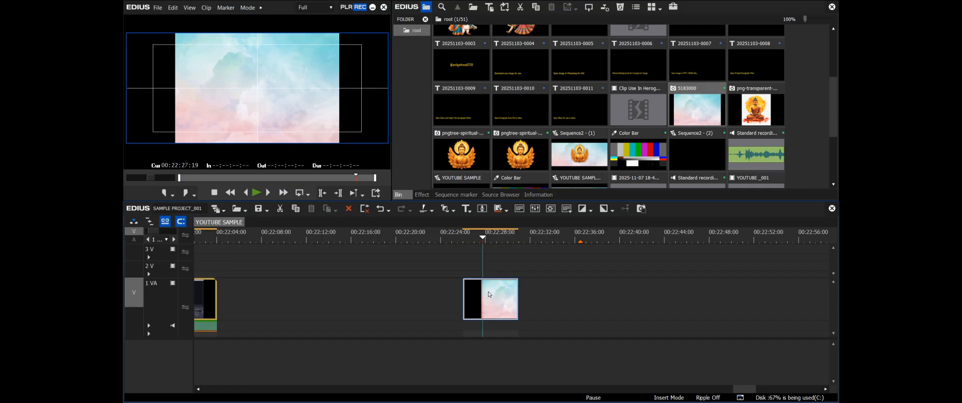
key(z)
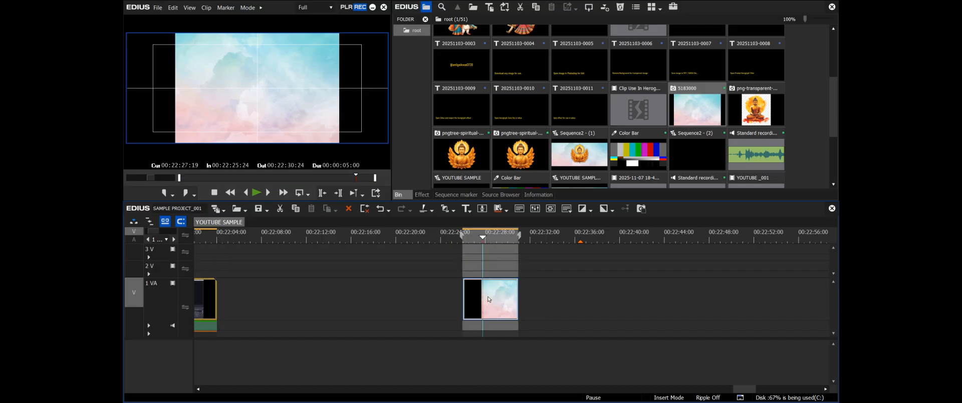
Apply the proDAD Heroglyph Filter from the video filters to the sky image clip on track 1 VA
click(422, 195)
drag(471, 155, 470, 46)
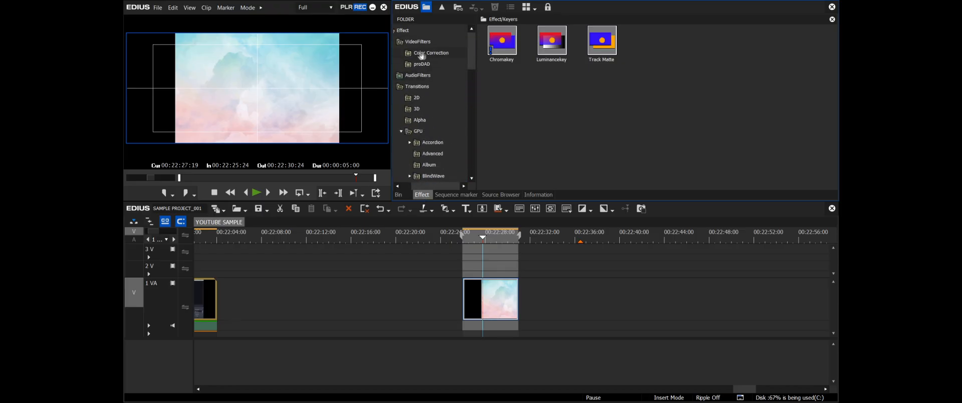
drag(422, 187, 413, 190)
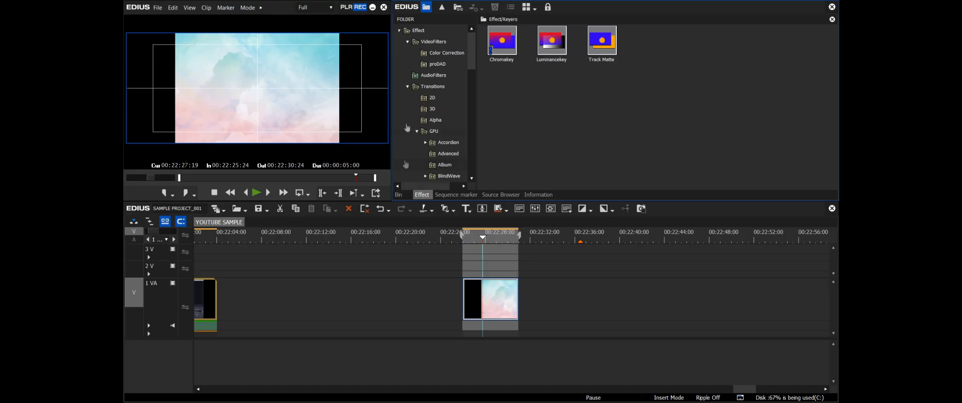
click(439, 65)
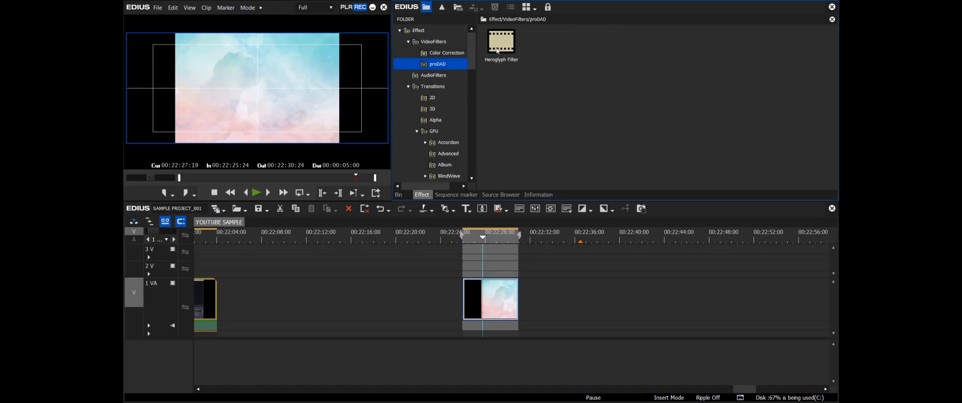
click(501, 48)
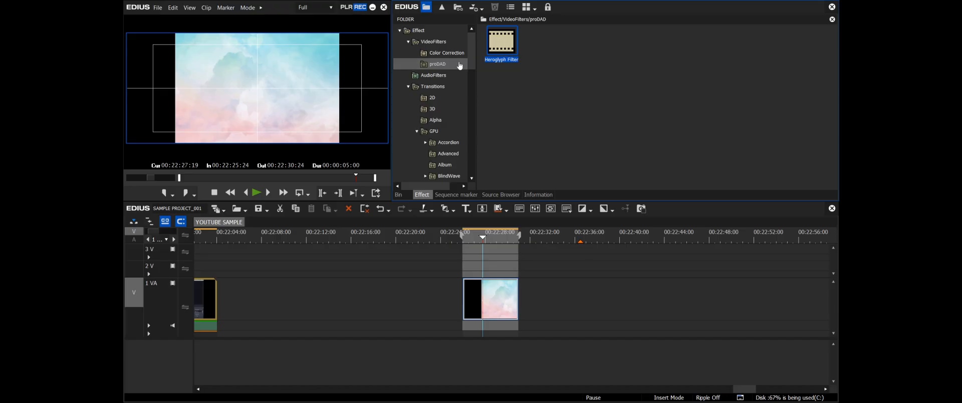
drag(507, 54, 494, 289)
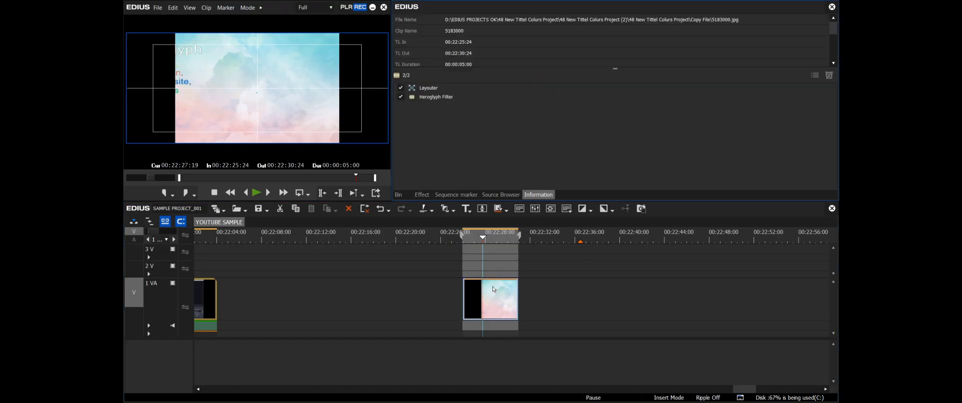
Stretch the sky image to the full frame width, 64.00 %, in the clip's Layouter and accept the change
click(485, 254)
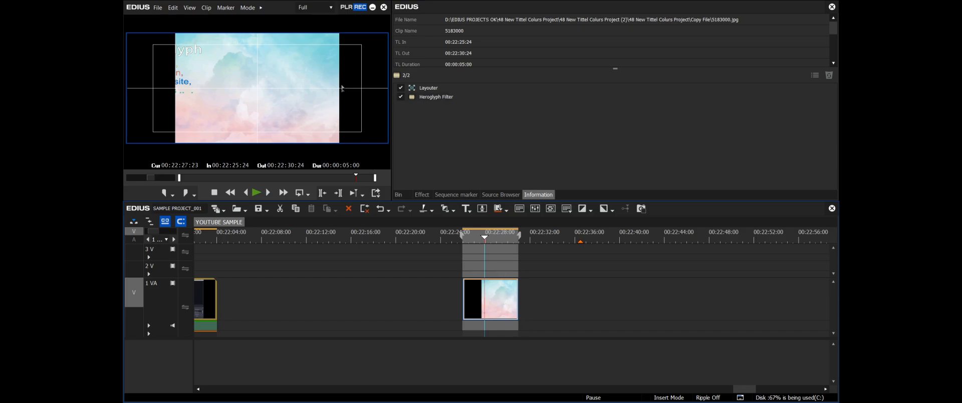
right_click(492, 301)
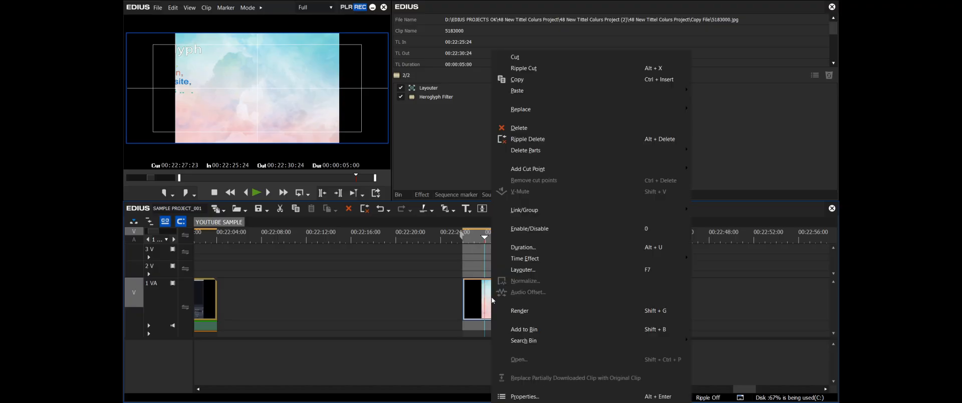
click(521, 273)
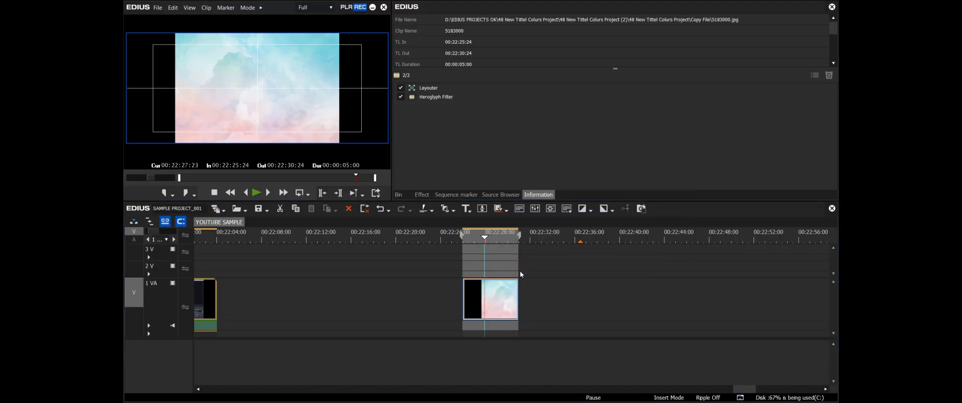
key(F7)
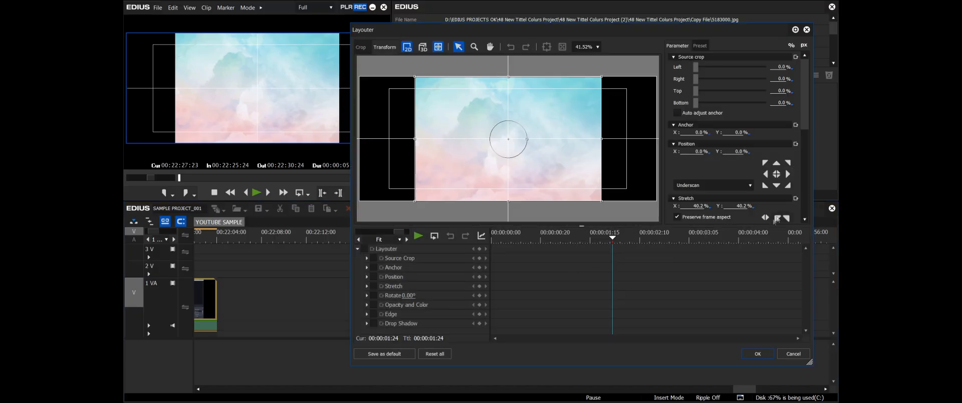
scroll(804, 141, down, 2)
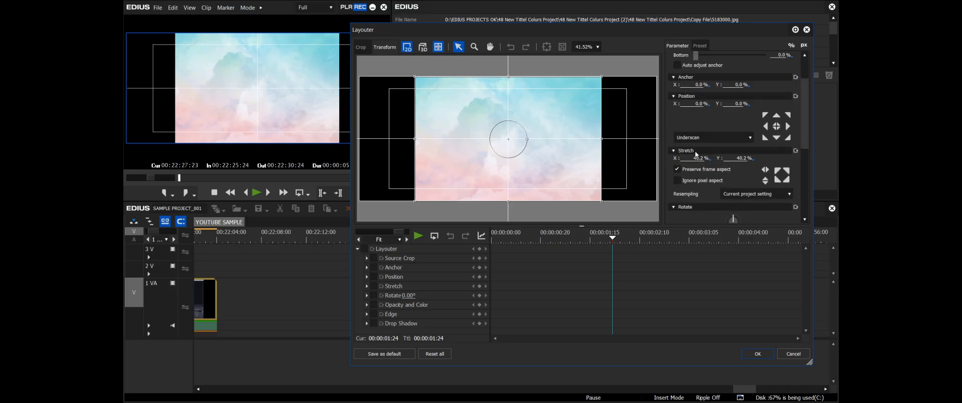
click(765, 170)
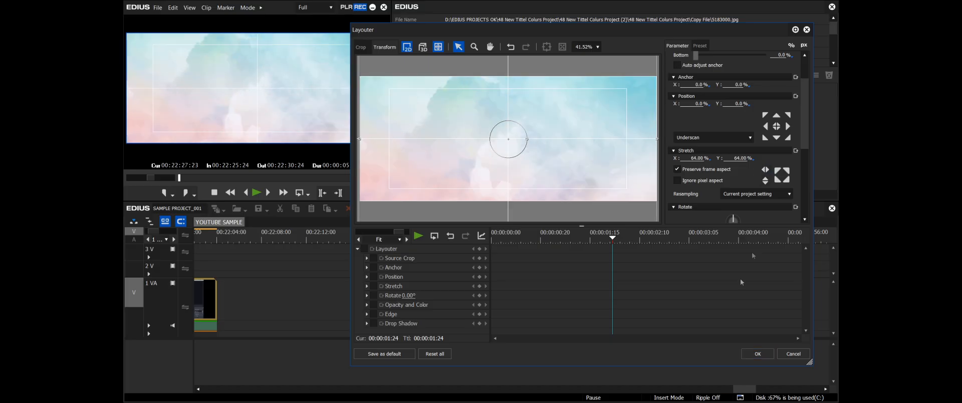
click(758, 355)
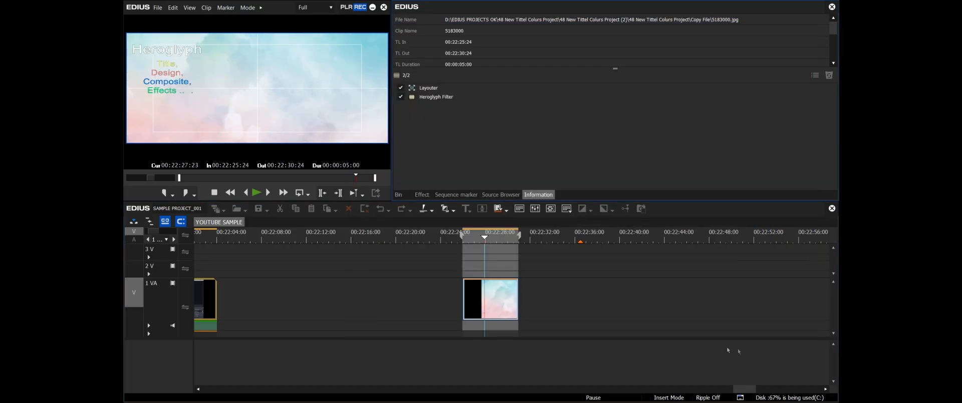
Open the clip's Heroglyph Filter settings in read mode and load project 012 from the HEROGLYPH TEXT folder
mouse_move(475, 239)
mouse_down()
mouse_move(497, 240)
mouse_move(482, 239)
mouse_up()
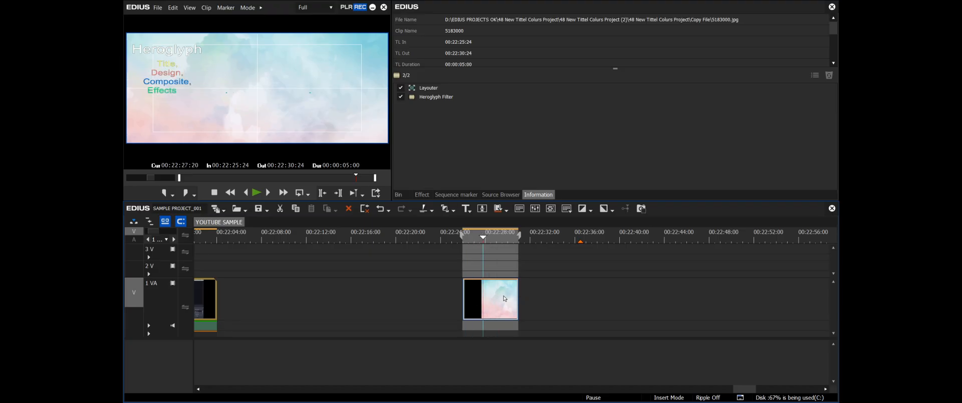
click(438, 98)
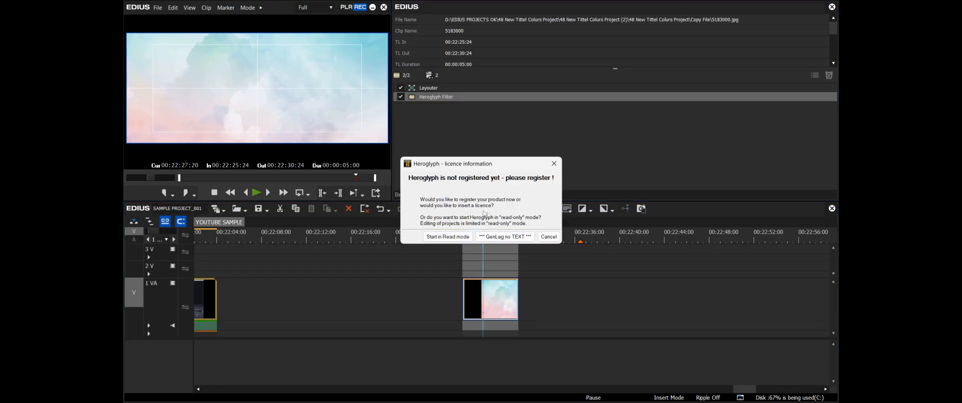
click(464, 236)
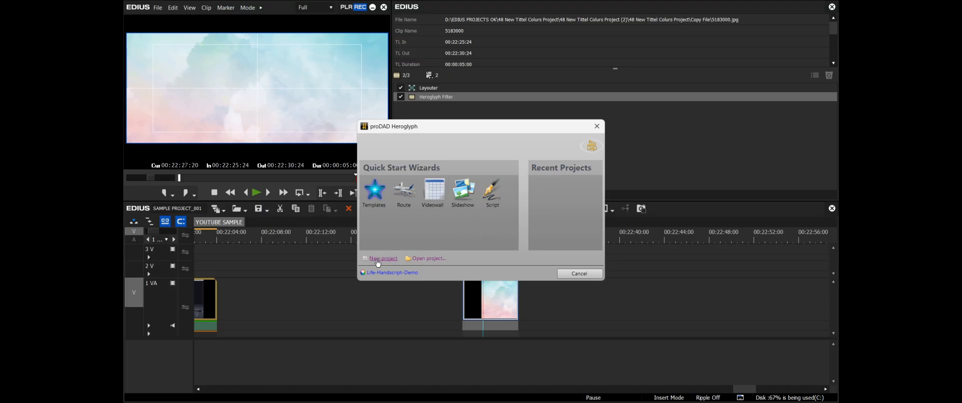
click(428, 259)
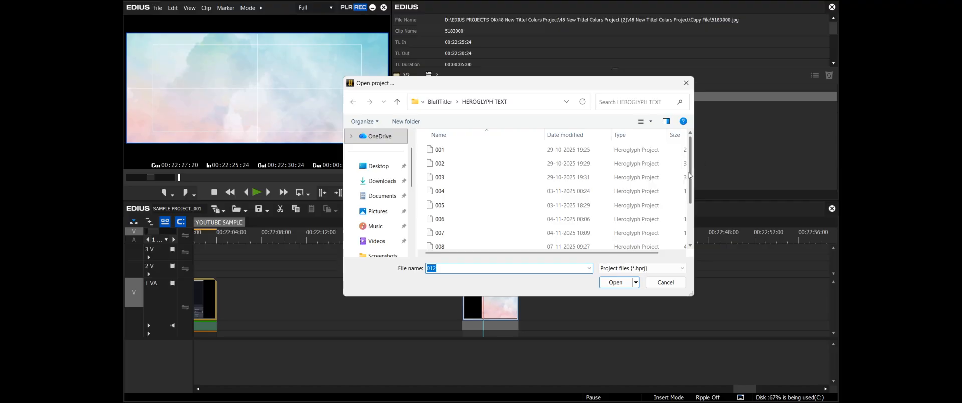
drag(691, 170, 690, 213)
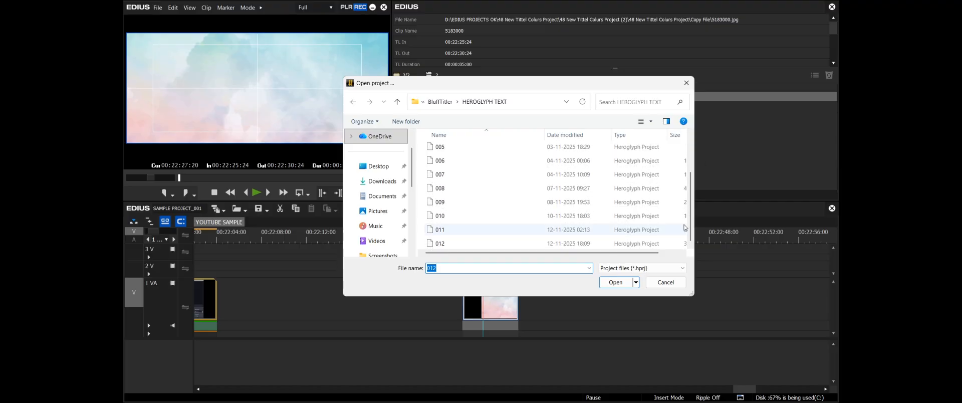
click(434, 244)
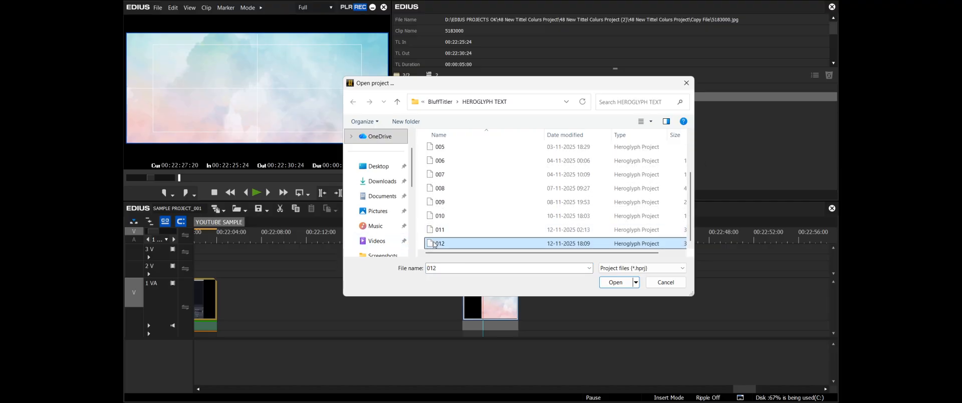
click(616, 283)
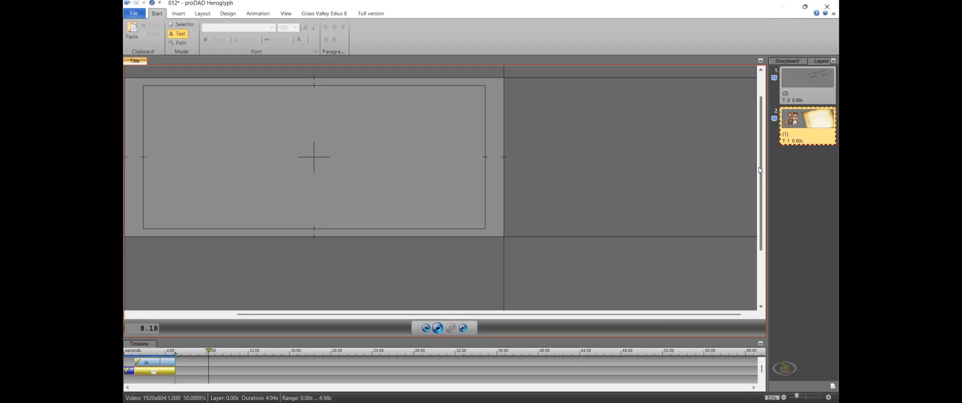
Check the title at 3.16 s on the Heroglyph timeline and apply it to the EDIUS clip
click(154, 351)
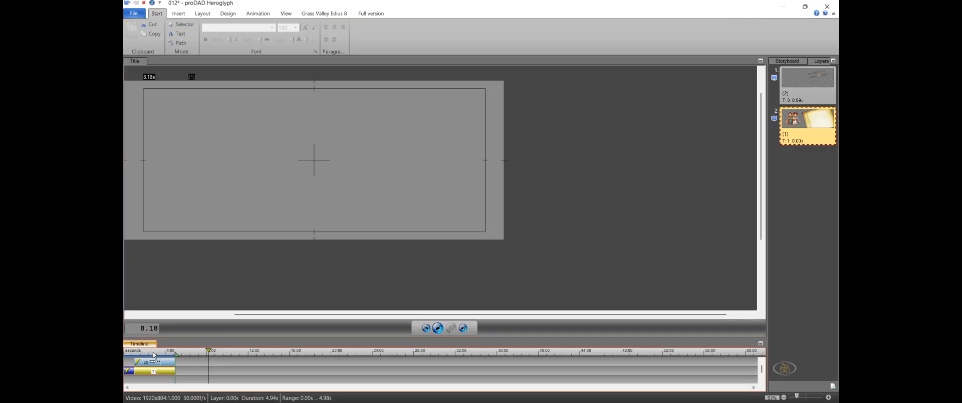
drag(154, 352, 157, 354)
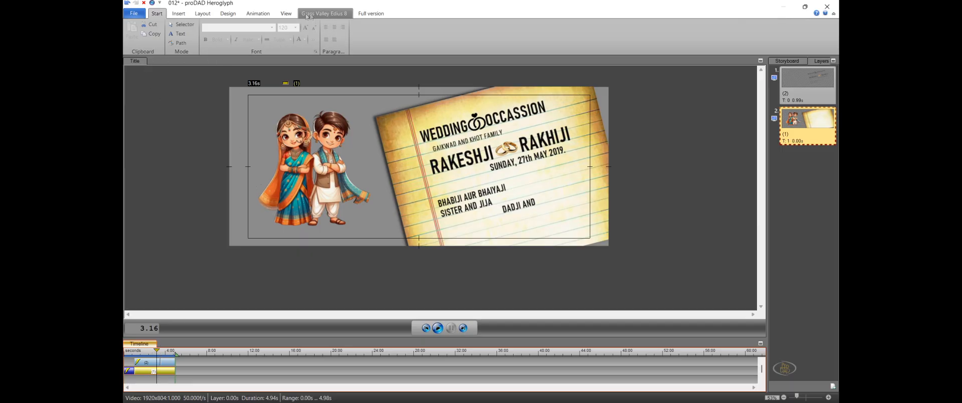
click(153, 3)
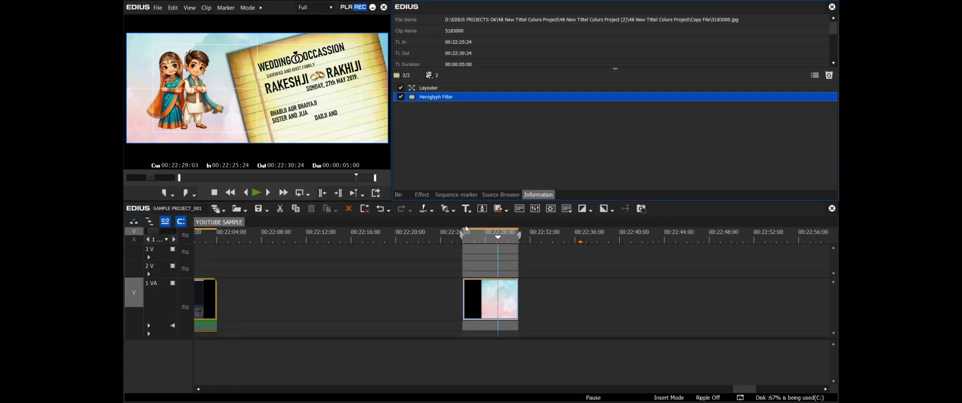
Preview the wedding title over the sky image in full screen, then scrub through the clip
drag(473, 237, 484, 239)
double_click(331, 116)
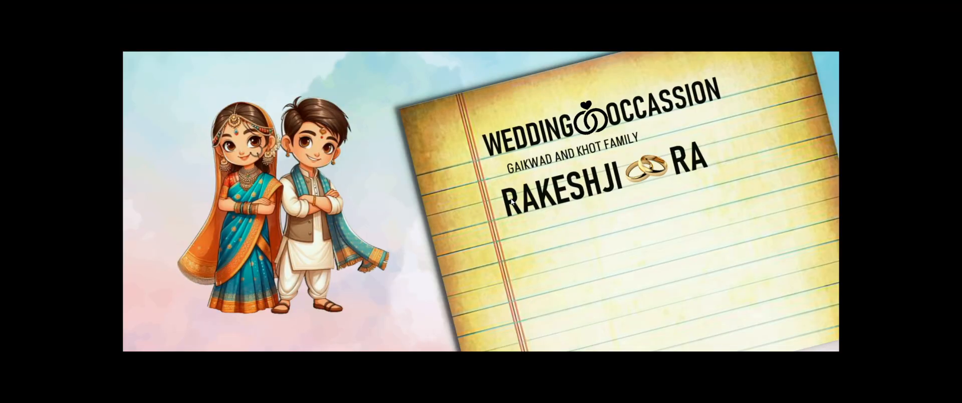
double_click(510, 200)
drag(518, 237, 495, 242)
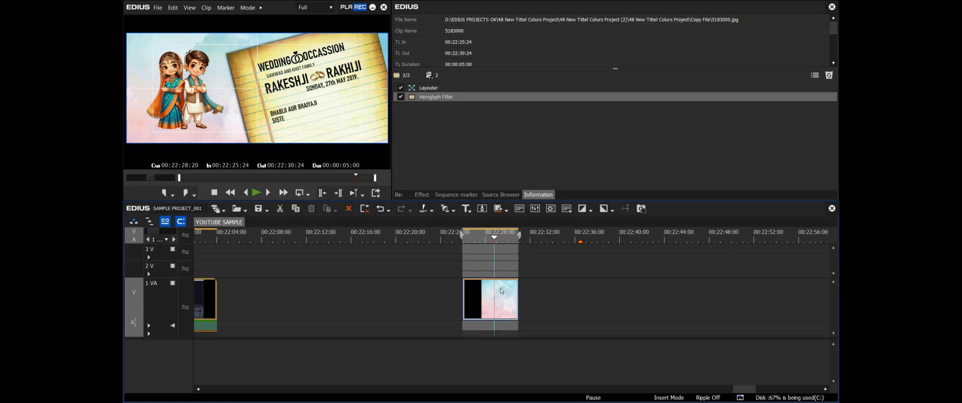
Apply the Old Movie/Film video filter to the sky image clip on track 1 VA
click(421, 194)
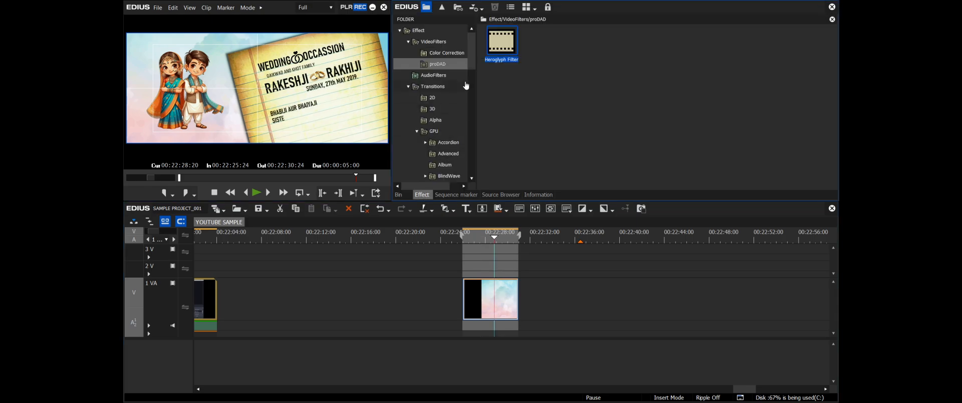
click(430, 43)
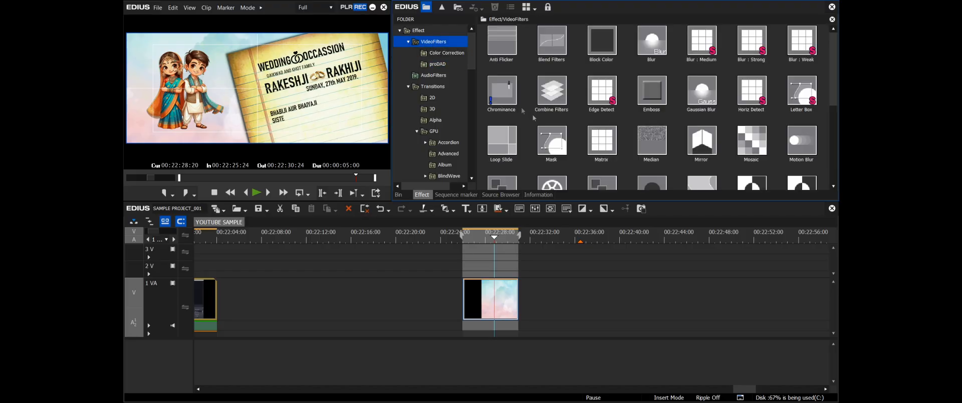
scroll(626, 146, down, 2)
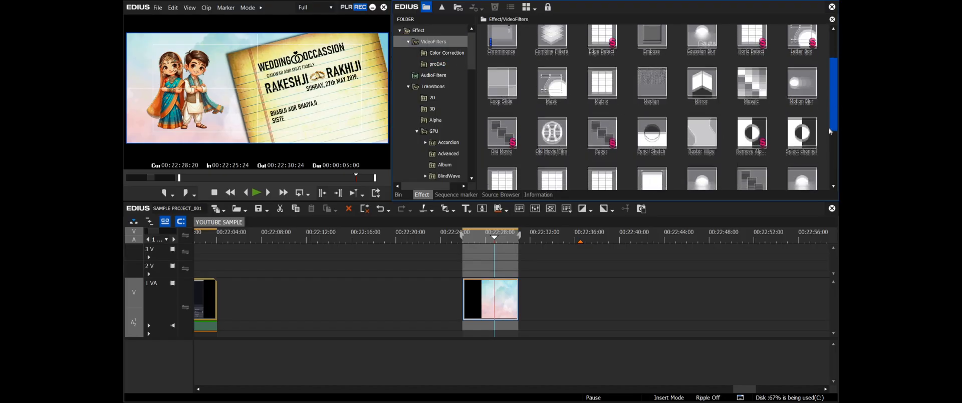
click(553, 135)
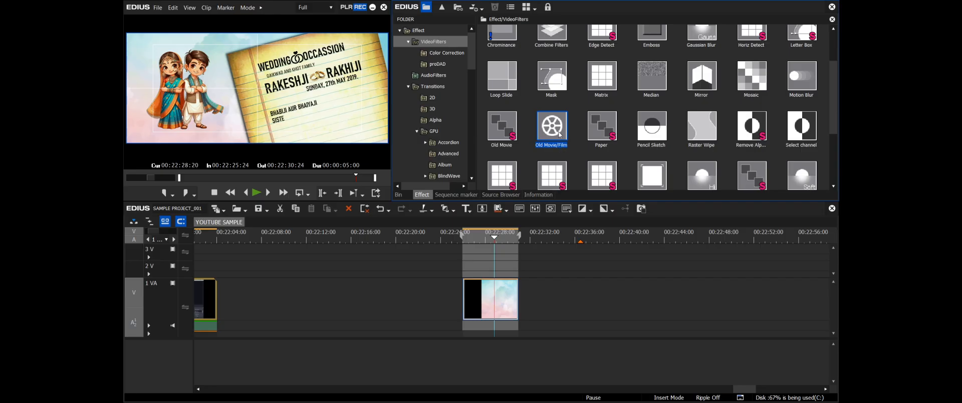
drag(554, 134, 492, 284)
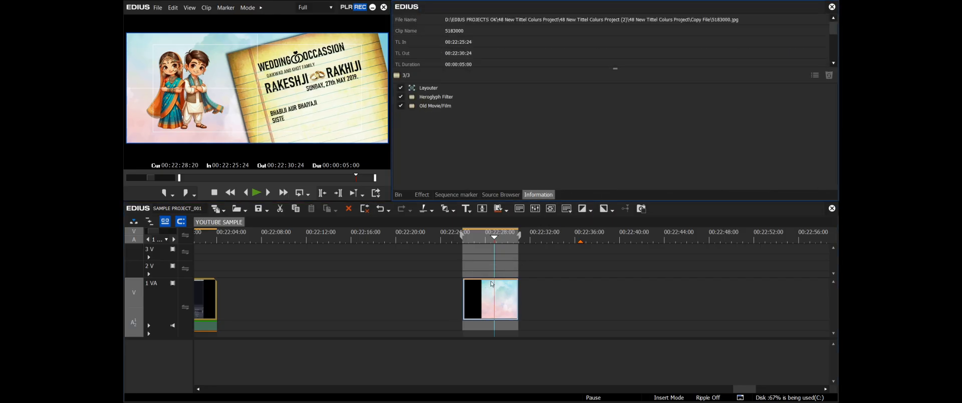
Enable Border Darkening in the Old Movie/Film filter, set its darkness to 188 and accept the settings
double_click(440, 106)
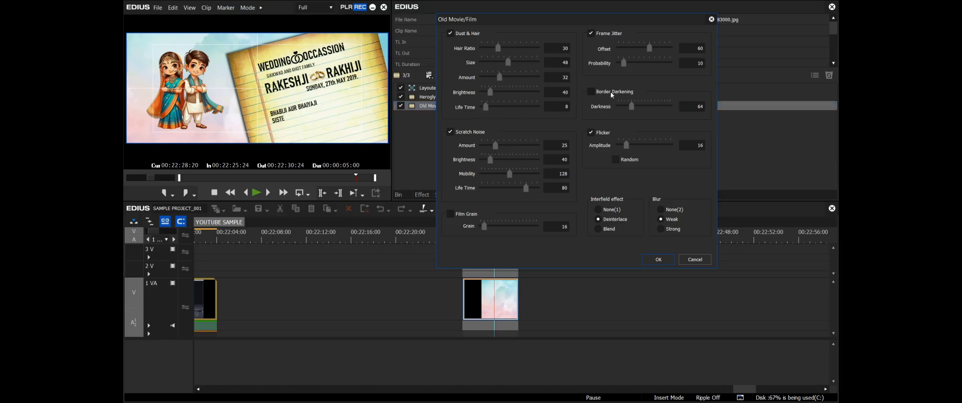
click(592, 92)
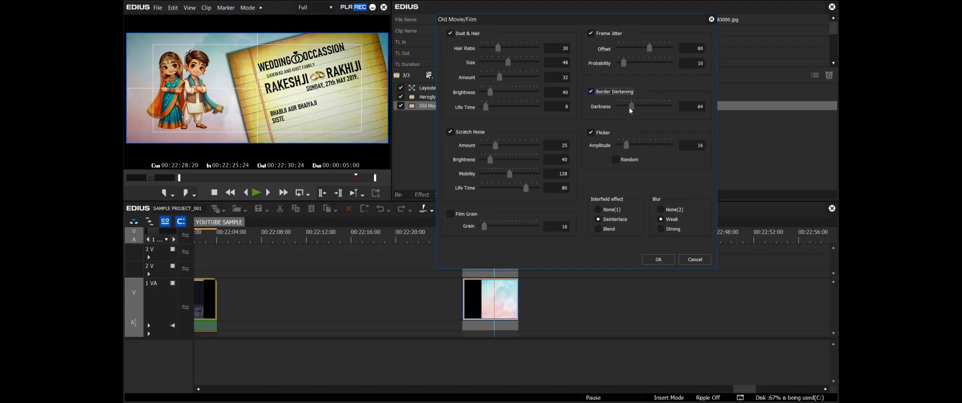
drag(630, 107, 656, 111)
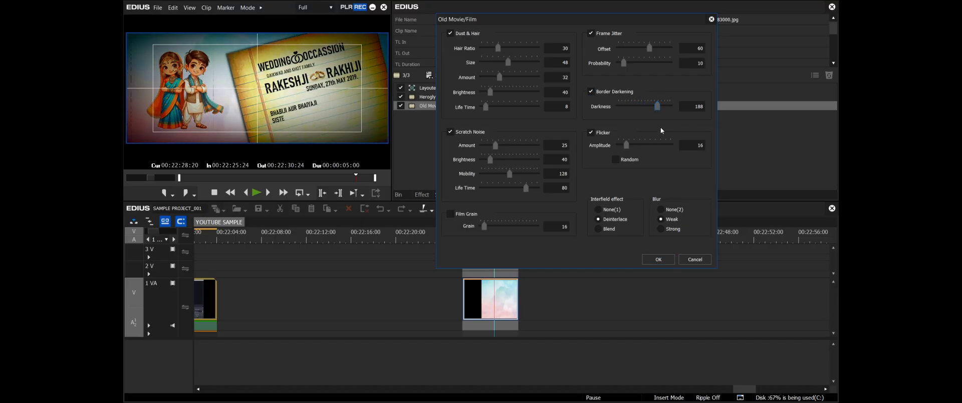
click(659, 259)
Move the Heroglyph Filter below Old Movie/Film in the clip's filter order and check a later frame of the clip
click(434, 121)
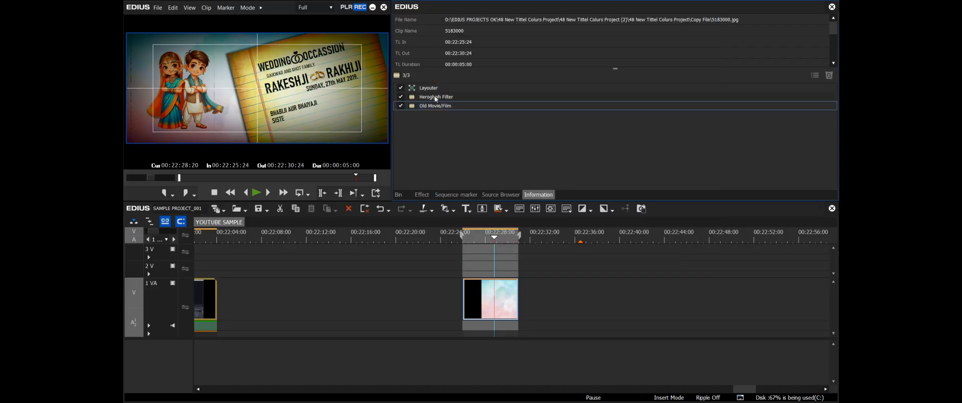
drag(435, 99, 450, 124)
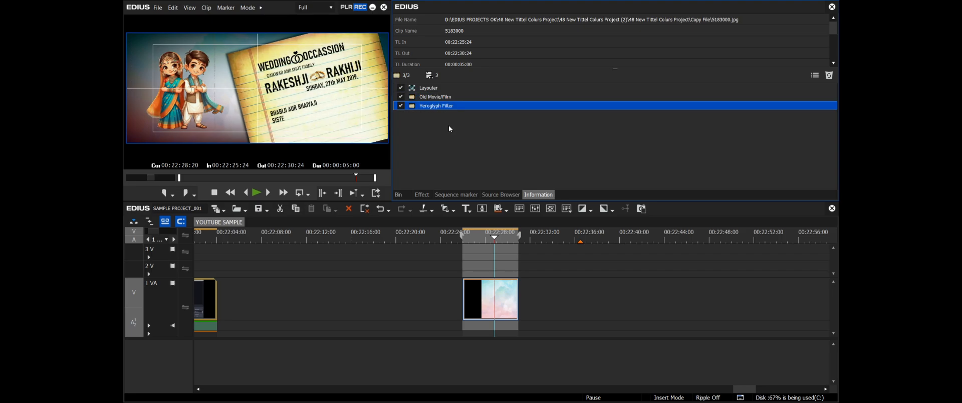
click(501, 240)
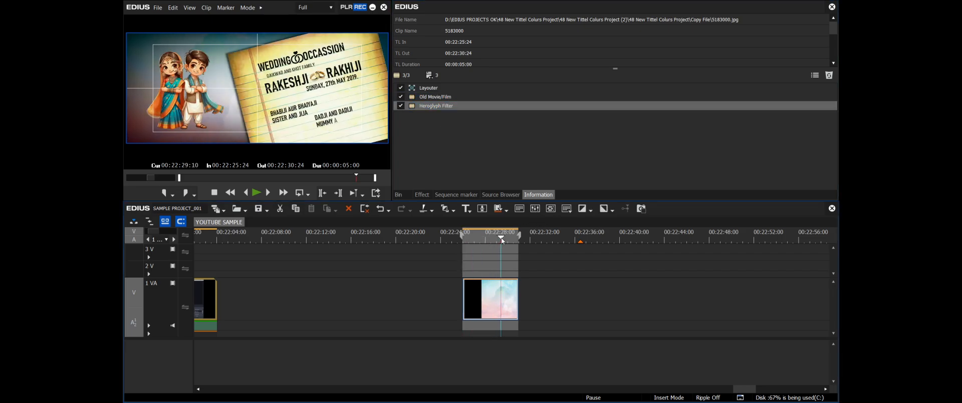
Check two earlier frames of the wedding title and render the sky image clip on track 1 VA
click(479, 240)
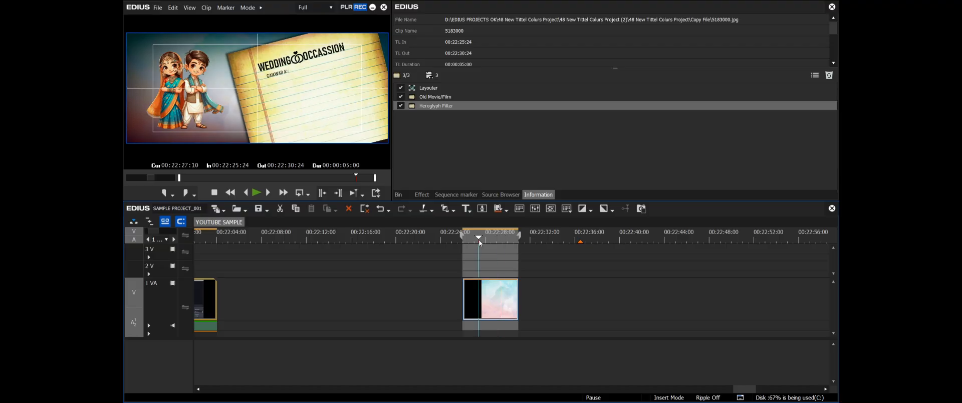
click(488, 239)
click(537, 282)
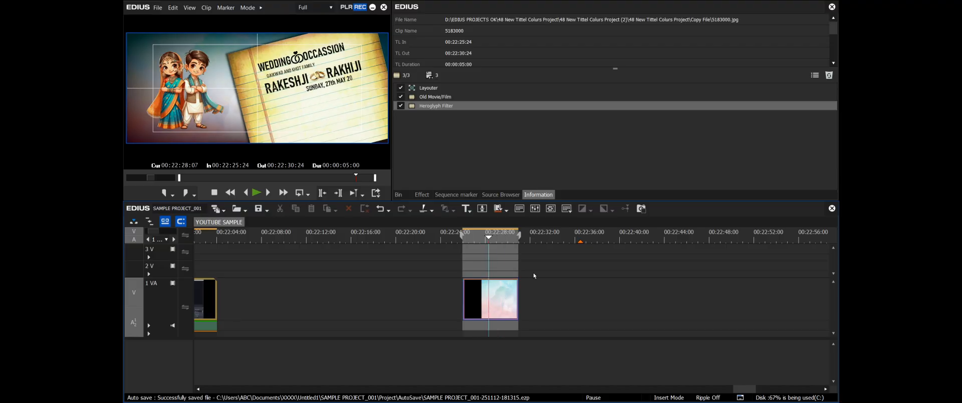
right_click(483, 306)
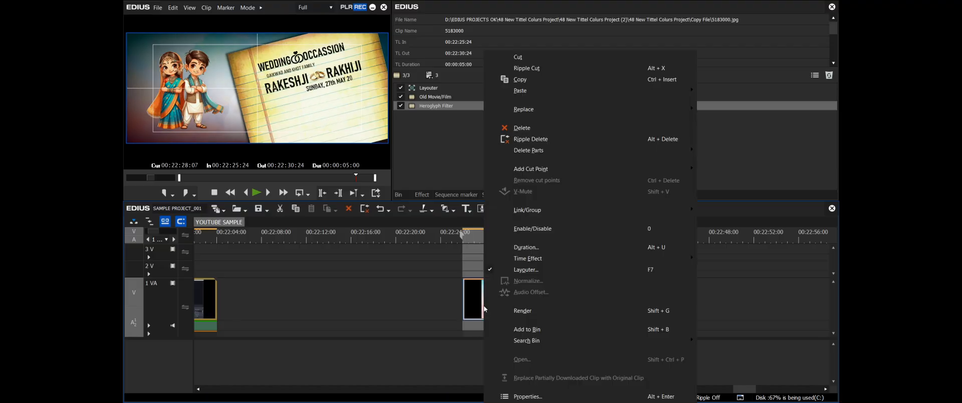
click(524, 310)
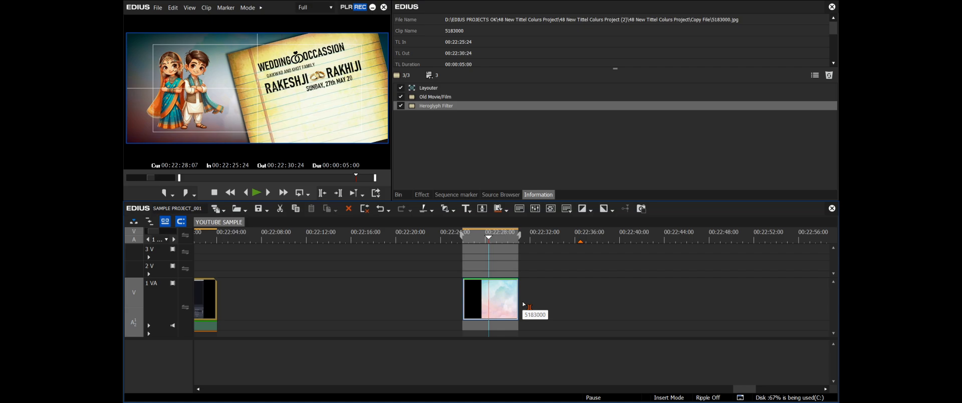
Render the loaded area between the In and Out points and preview that range in loop playback
right_click(509, 243)
mouse_move(521, 273)
click(481, 285)
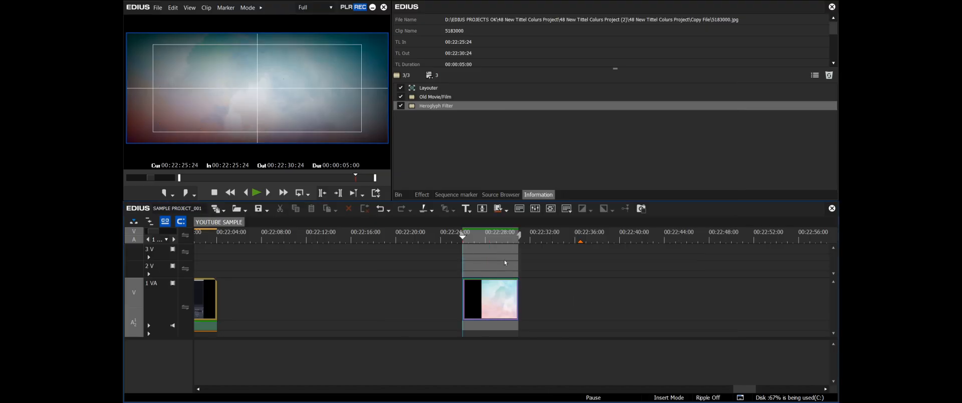
click(300, 194)
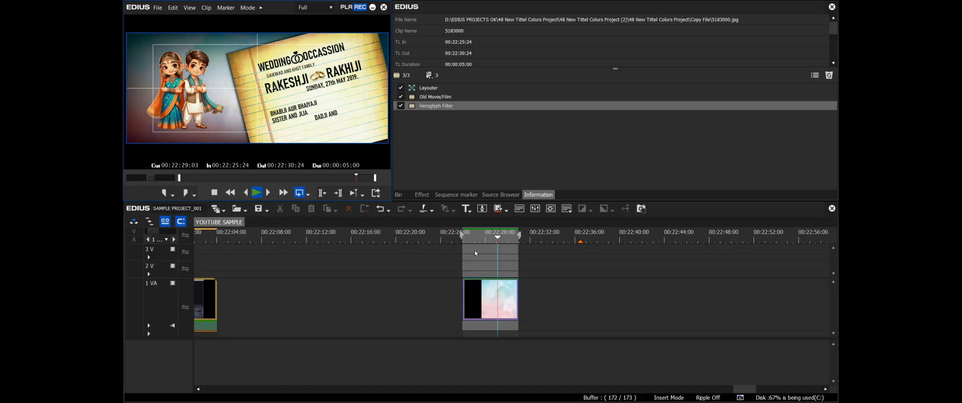
click(492, 240)
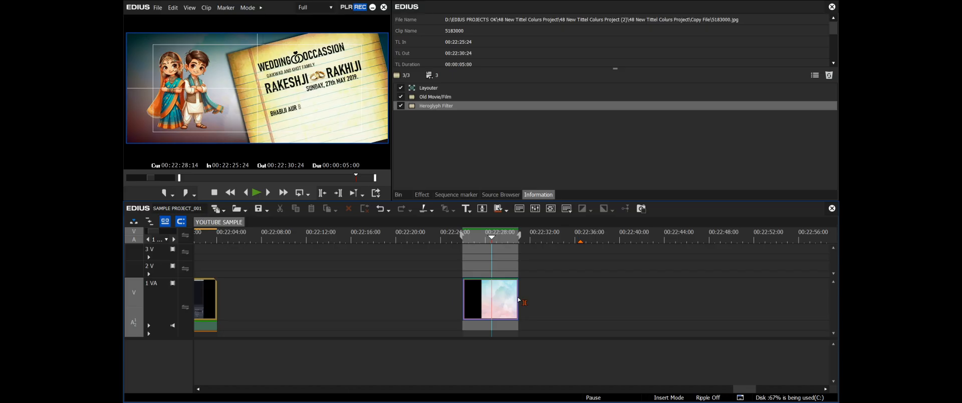
Extend the end of the sky image clip to a duration of about 00:00:09:05 and render the clip
drag(519, 300, 566, 300)
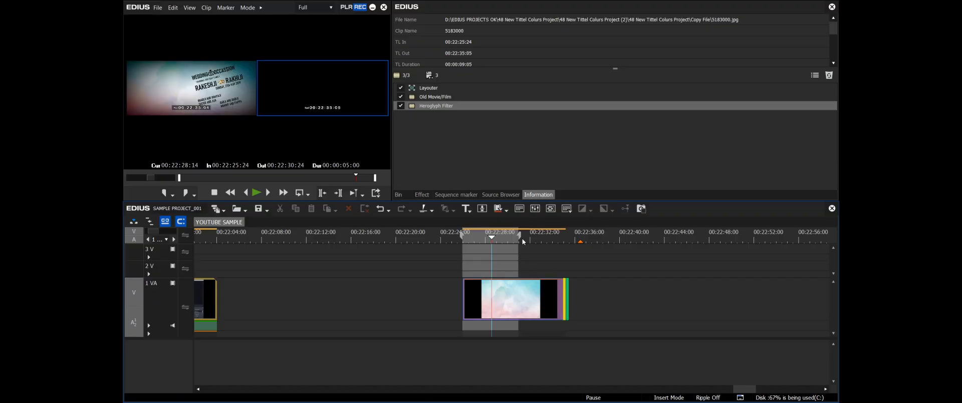
right_click(537, 295)
click(592, 312)
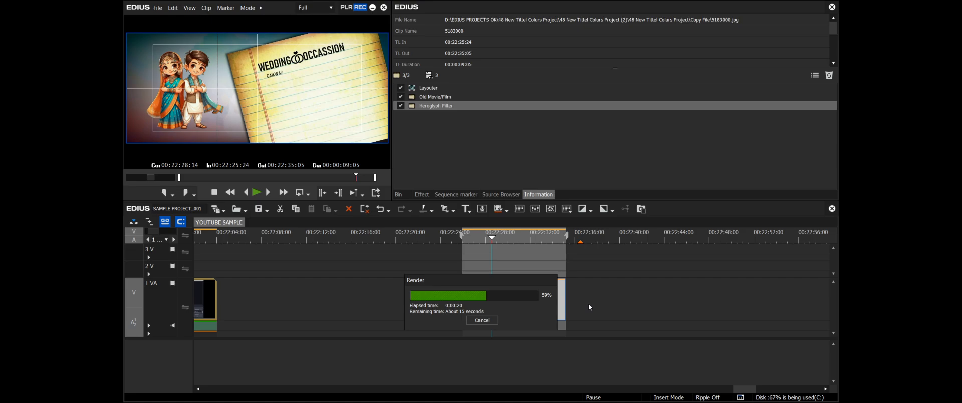
Render the loaded area between the In and Out points of the extended clip and play back the title animation
right_click(506, 236)
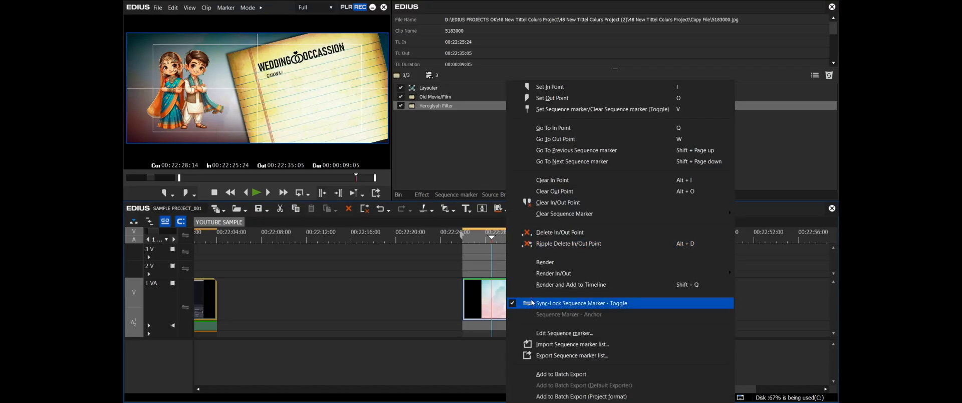
mouse_move(554, 274)
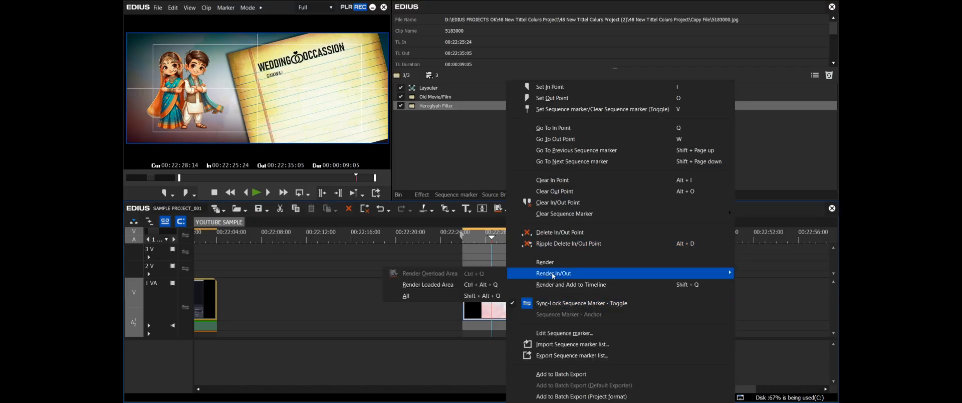
click(488, 285)
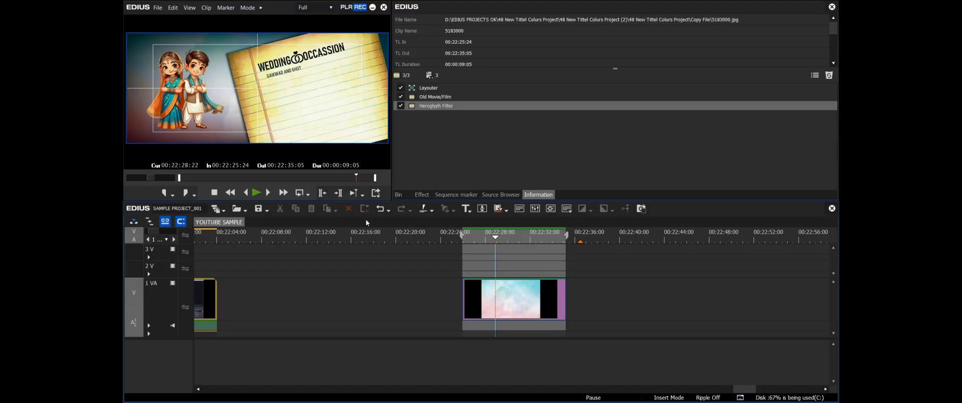
key(space)
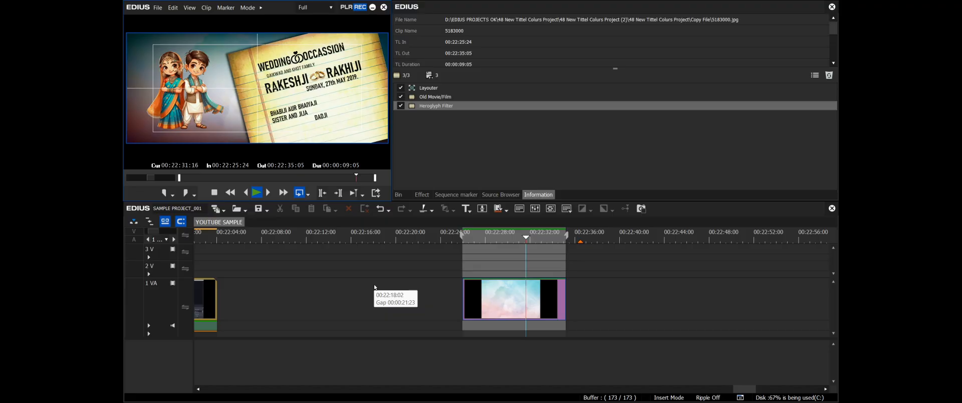